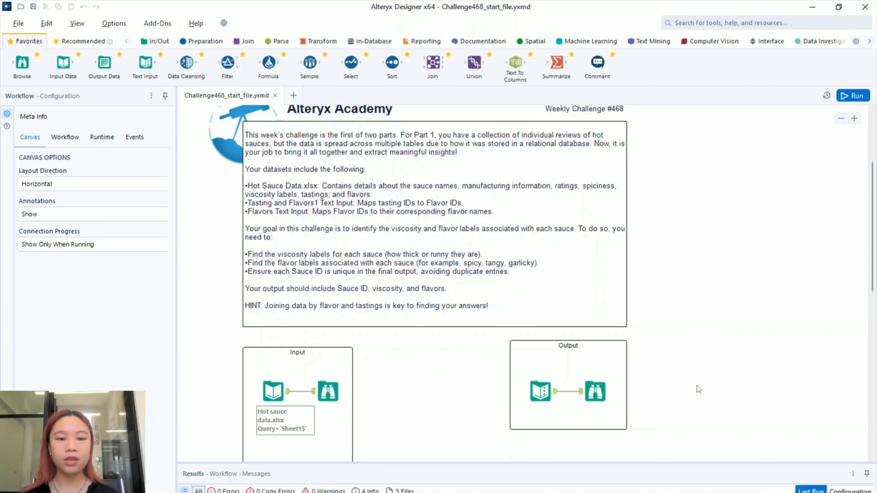
# - Show the Hot sauce data's 197 rows in the Results pane and enlarge the pane
pyautogui.scroll(1, 682, 294)
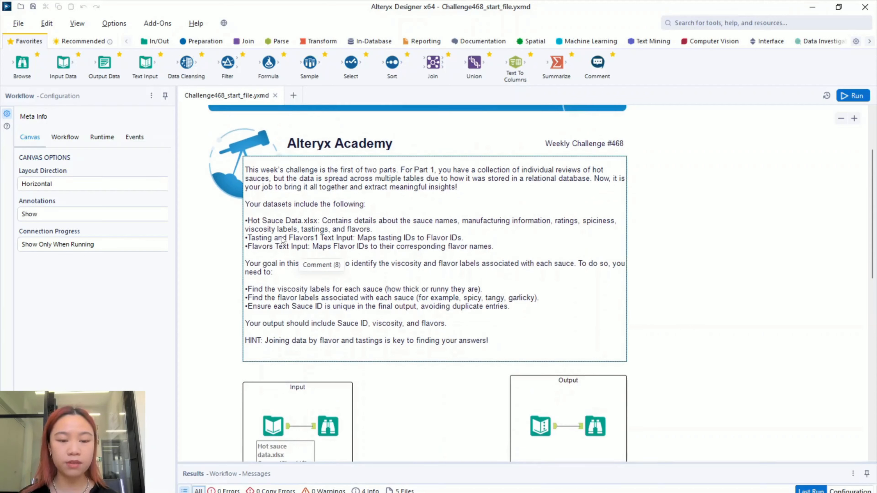
pyautogui.scroll(-1, 625, 304)
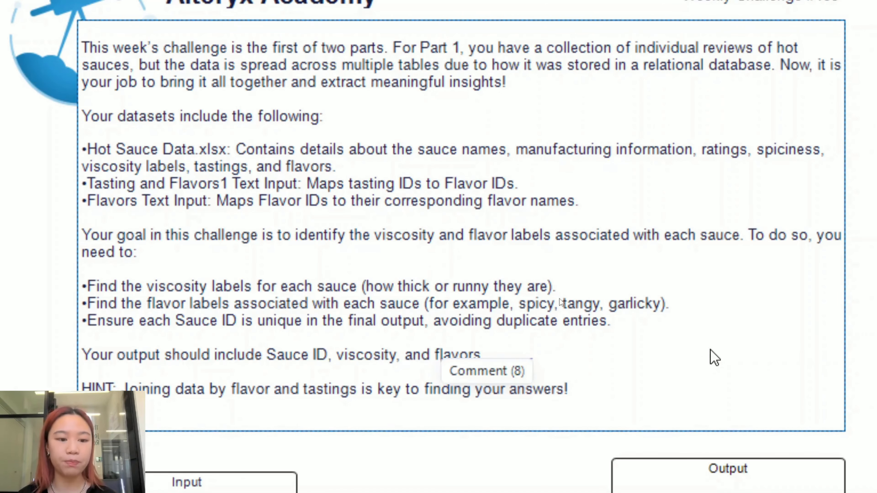
pyautogui.scroll(-1, 711, 350)
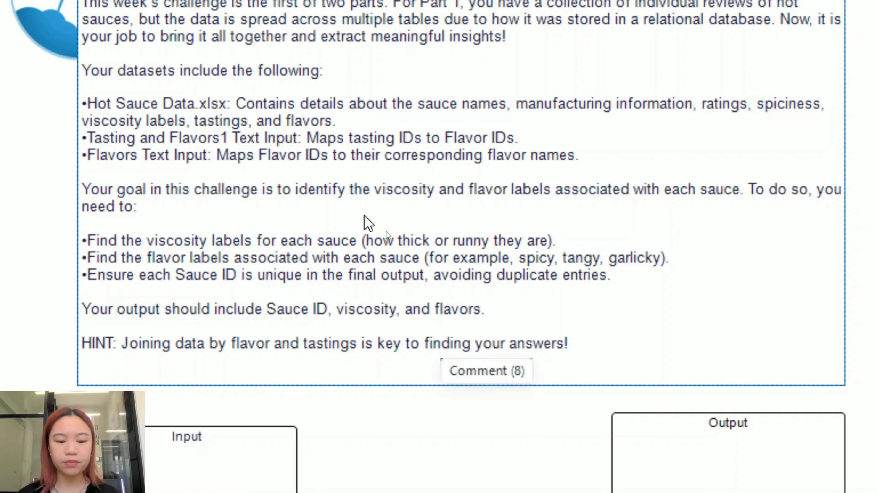
pyautogui.scroll(-5, 387, 232)
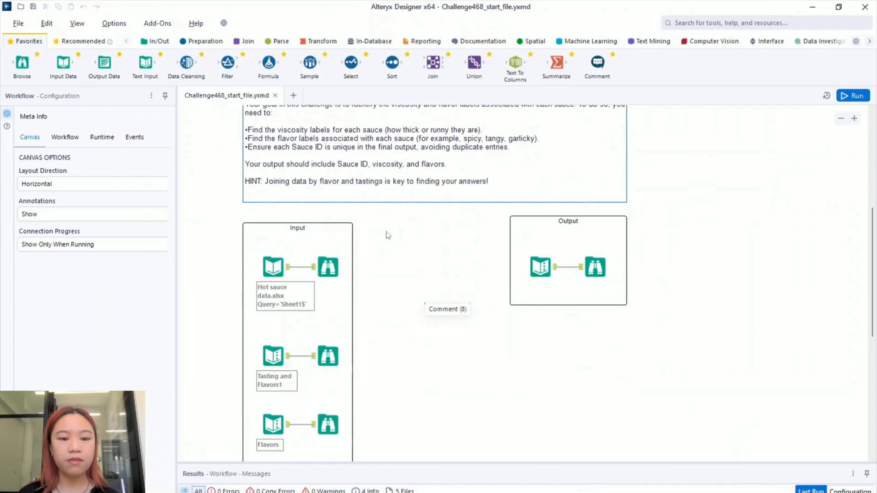
pyautogui.scroll(-2, 386, 232)
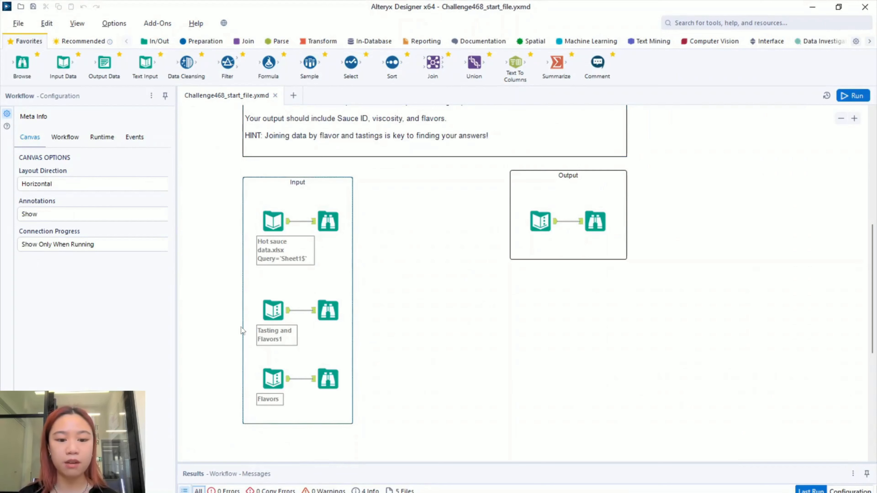
pyautogui.click(331, 231)
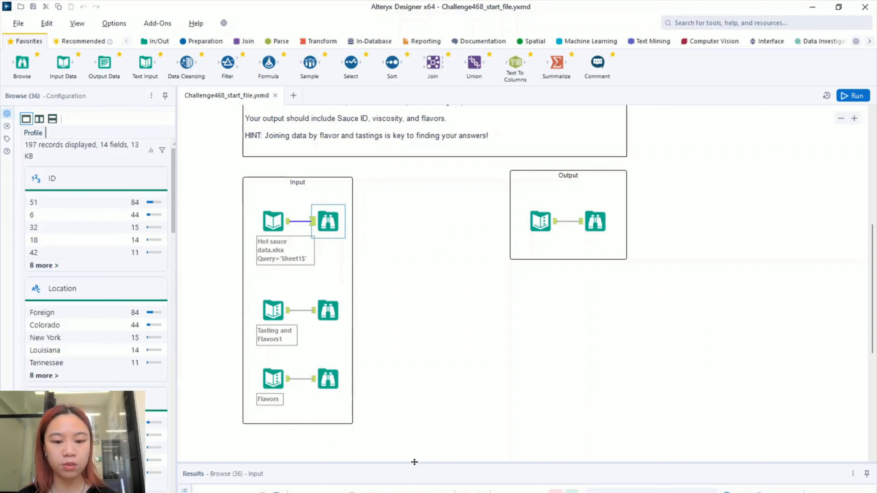
pyautogui.moveTo(415, 463); pyautogui.dragTo(436, 241)
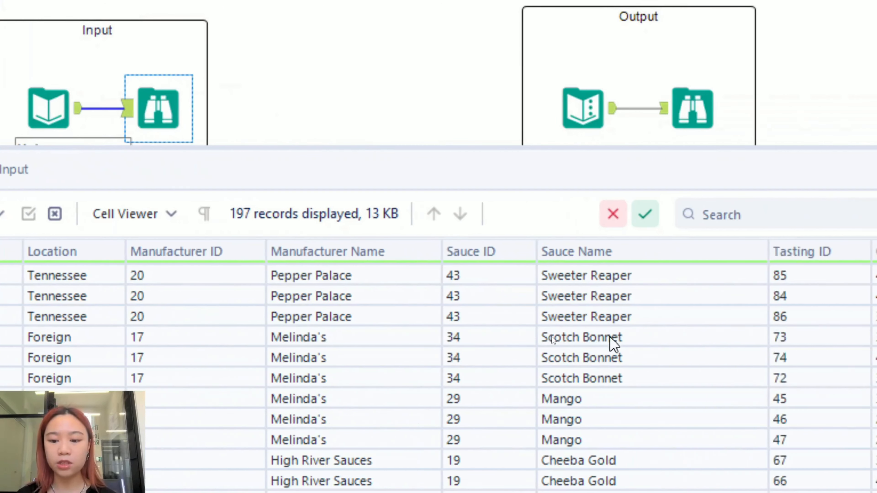
# - Scroll across the 14 columns and inspect the first sauce's Tasting ID values
pyautogui.hscroll(10, 552, 336)
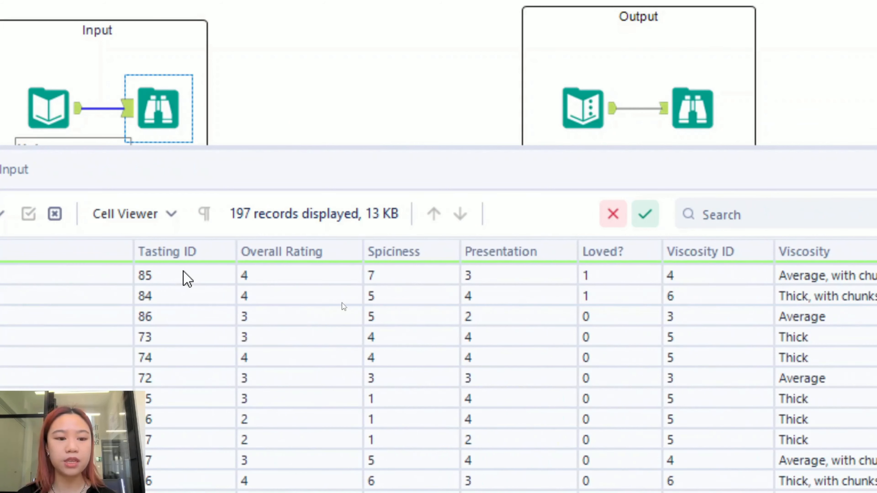
pyautogui.click(158, 276)
pyautogui.click(164, 296)
pyautogui.click(171, 316)
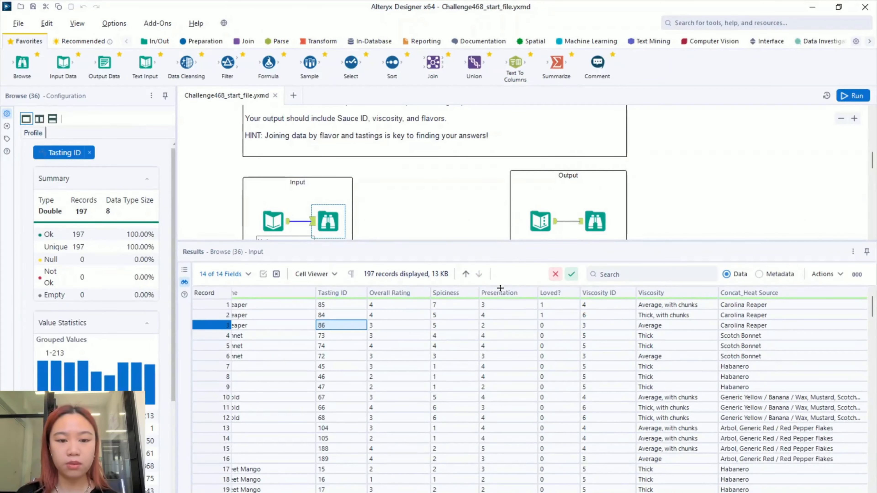
pyautogui.moveTo(501, 287); pyautogui.dragTo(501, 346)
pyautogui.scroll(-5, 386, 268)
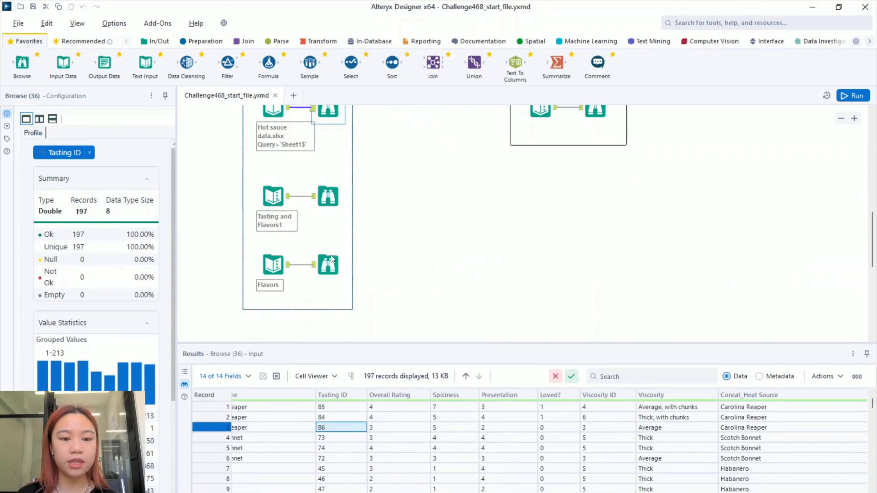
# - Show the 609-row Tasting and Flavors1 table and inspect the Tasting values of records 1–4
pyautogui.click(328, 197)
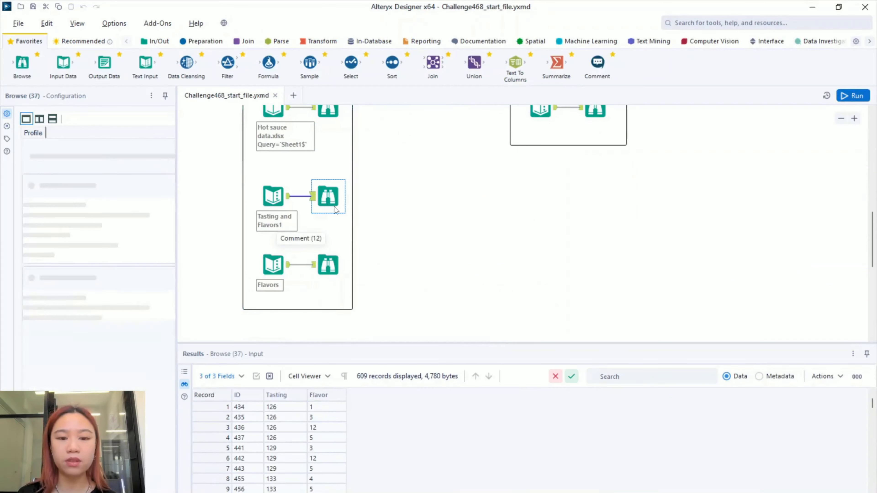
pyautogui.moveTo(445, 311); pyautogui.dragTo(466, 176)
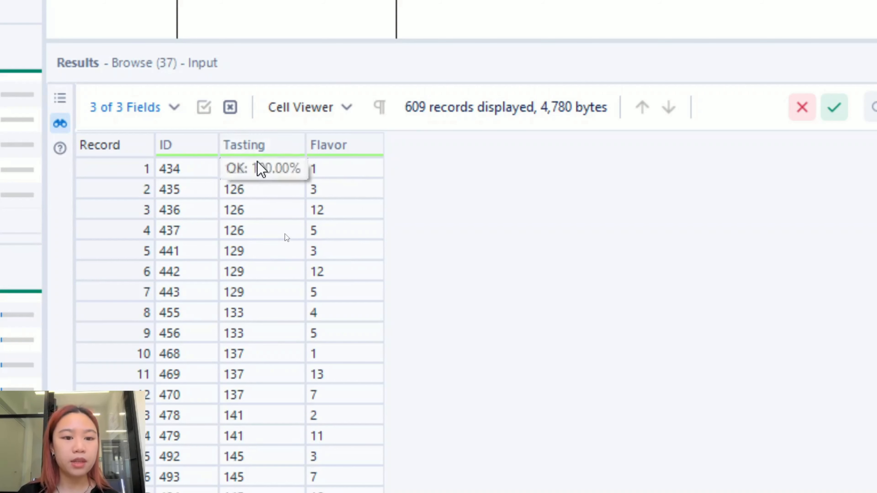
pyautogui.click(257, 174)
pyautogui.keyDown('shift'); pyautogui.click(265, 233); pyautogui.keyUp('shift')
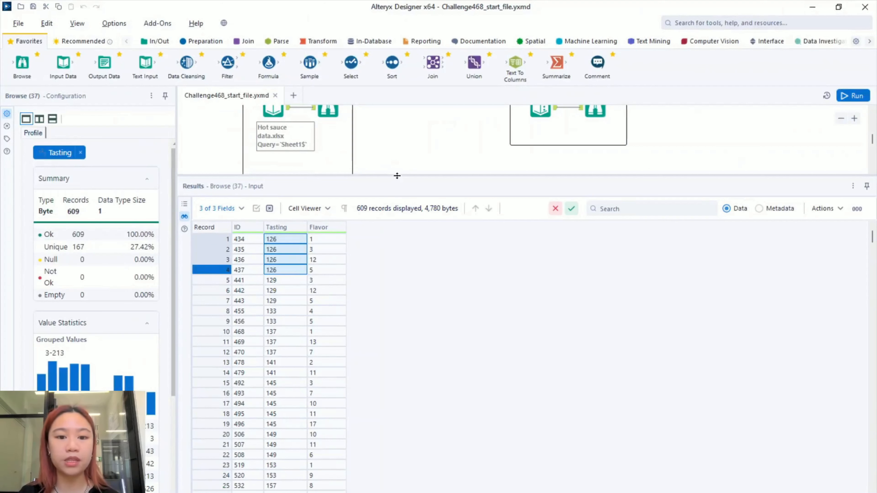
# - Shrink the Results pane, deselect the tool and pan to the input tools
pyautogui.moveTo(399, 174); pyautogui.dragTo(397, 348)
pyautogui.click(427, 251)
pyautogui.moveTo(435, 220); pyautogui.dragTo(428, 265)
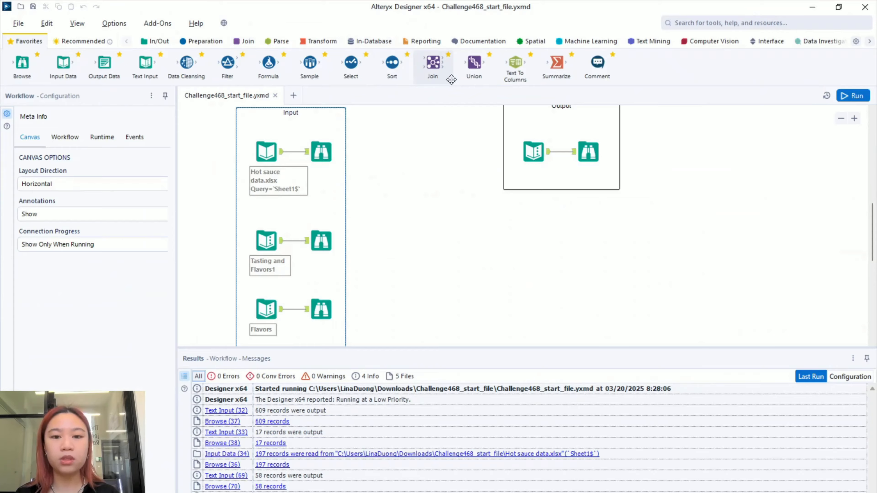
# - Place a Join with Tasting and Flavors1 on L and the Flavors list on R
pyautogui.moveTo(433, 63); pyautogui.dragTo(399, 211)
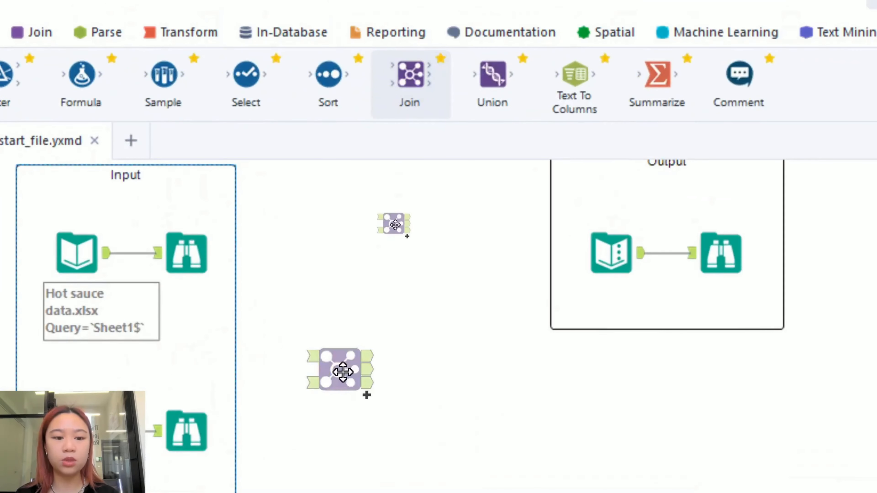
pyautogui.moveTo(343, 372); pyautogui.dragTo(369, 480)
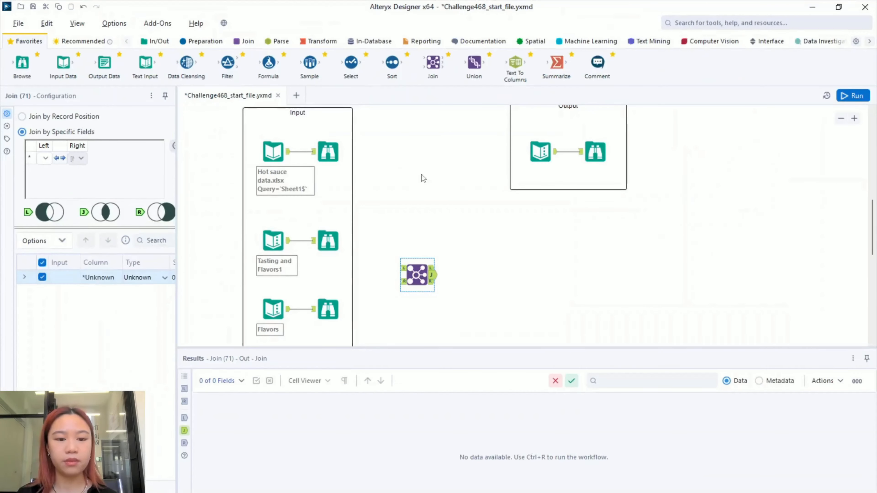
pyautogui.scroll(-2, 421, 174)
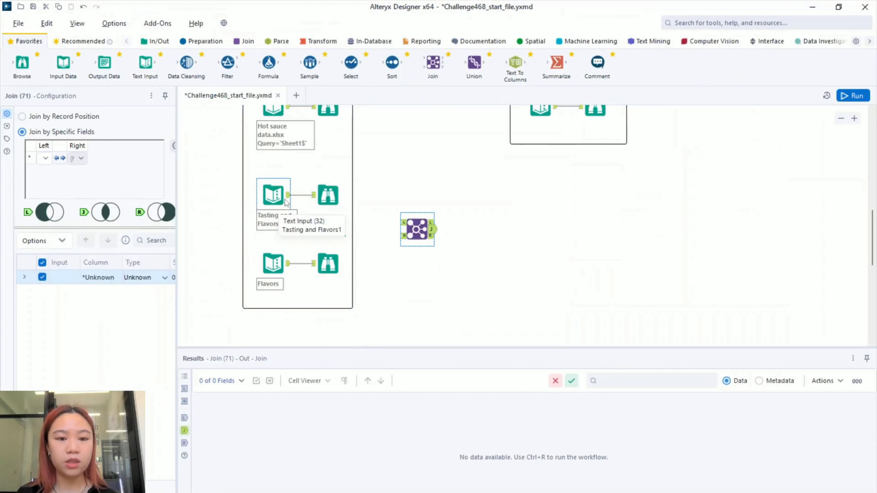
pyautogui.moveTo(288, 195); pyautogui.dragTo(403, 223)
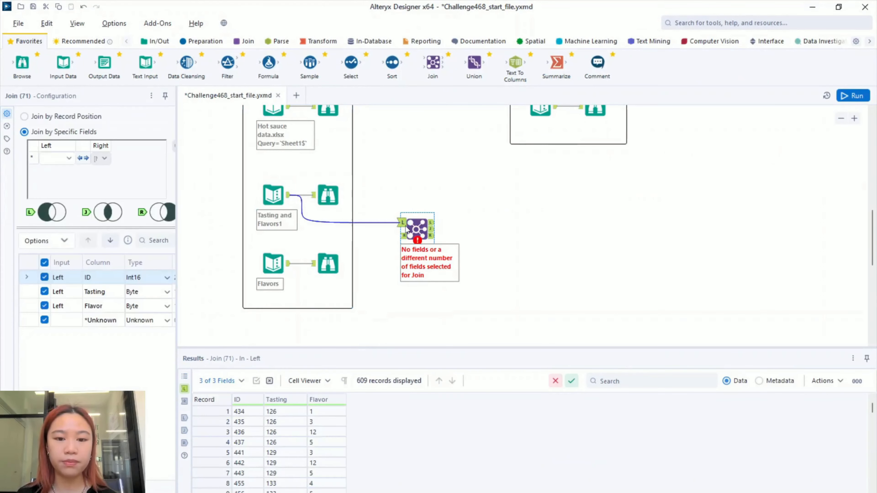
pyautogui.moveTo(289, 265); pyautogui.dragTo(404, 236)
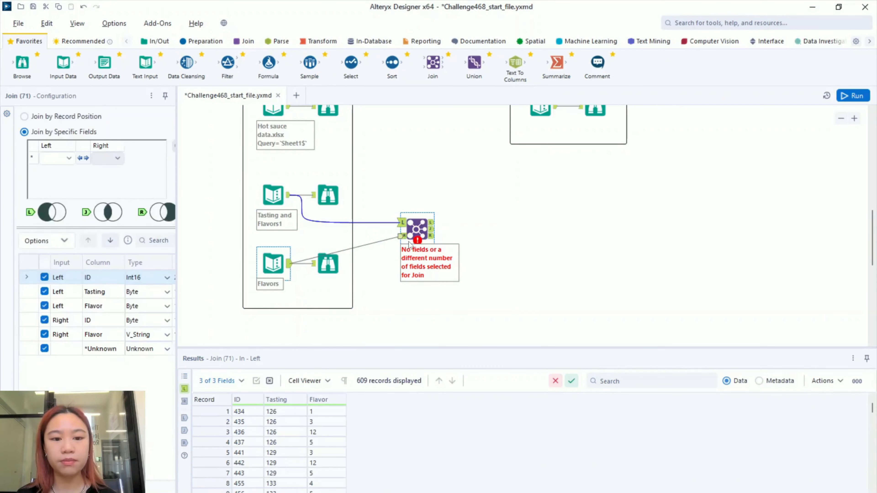
# - Preview the Tasting and Flavors1 data and the 17-name Flavors list, then reselect the Join
pyautogui.click(280, 204)
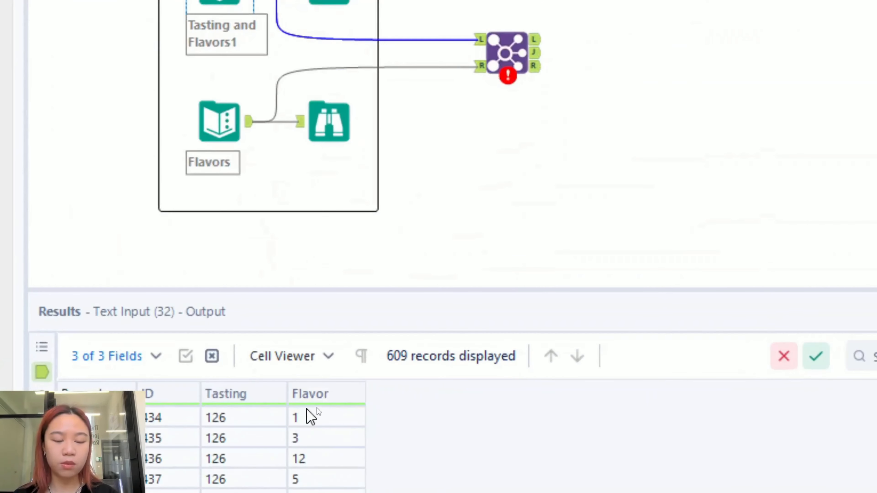
pyautogui.click(236, 128)
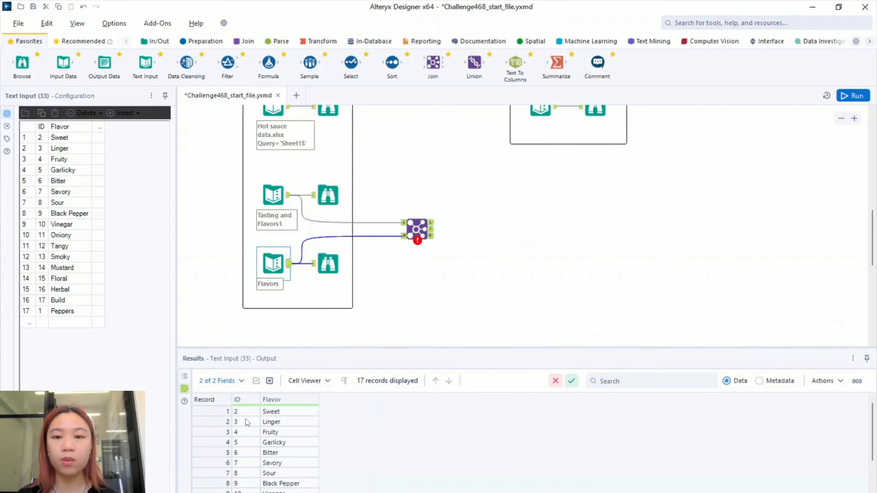
pyautogui.click(418, 232)
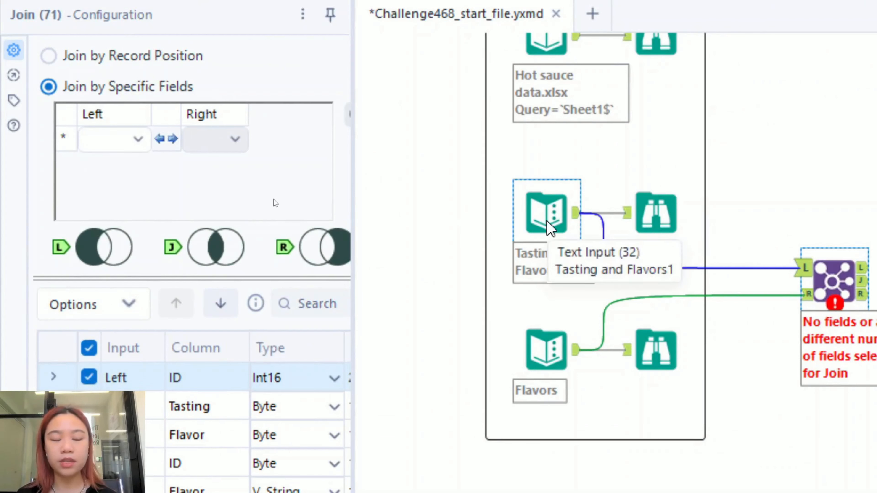
# - Set the Join to match Left Flavor against Right ID
pyautogui.click(118, 141)
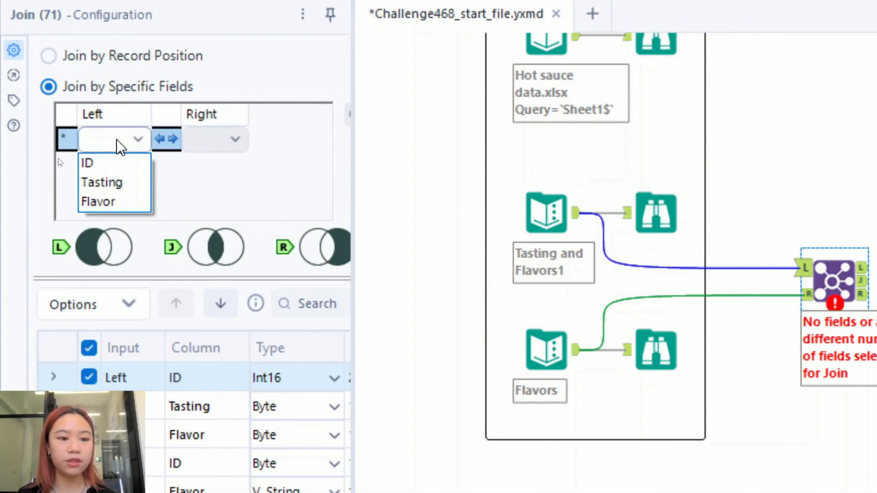
pyautogui.click(119, 205)
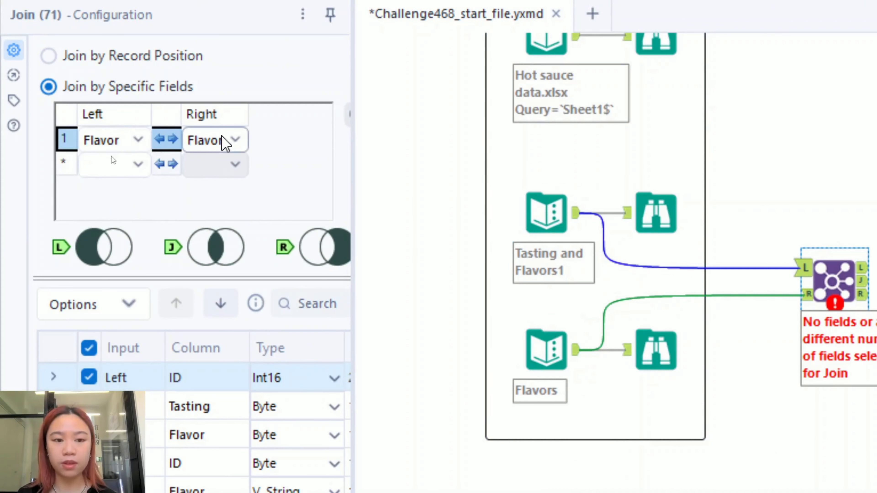
pyautogui.click(230, 140)
pyautogui.click(222, 164)
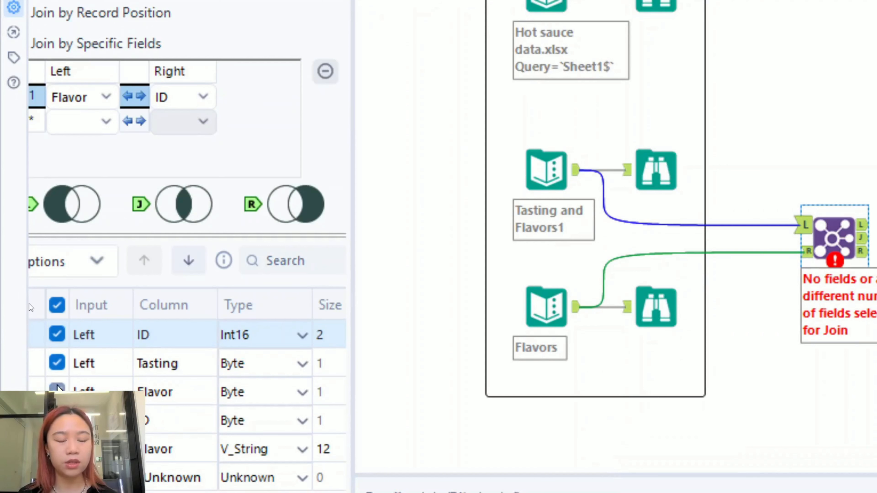
# - Exclude the Left Flavor field from the Join output and move to Right ID
pyautogui.click(56, 391)
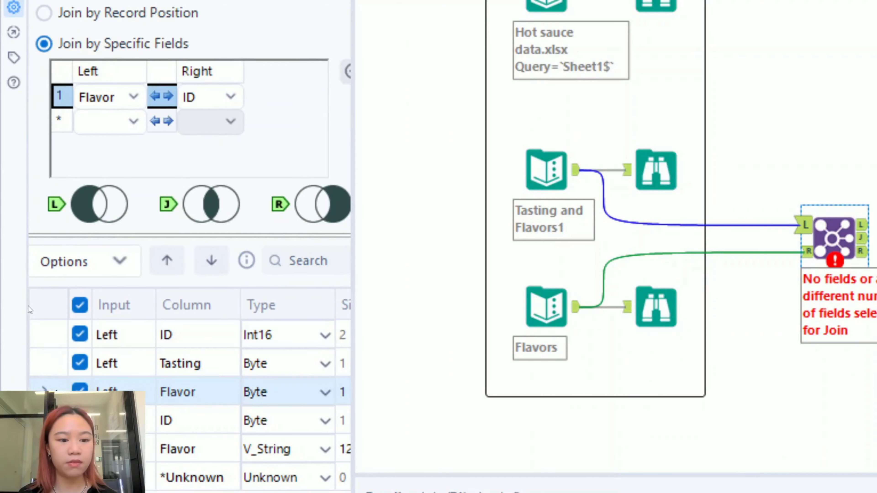
pyautogui.press('space')
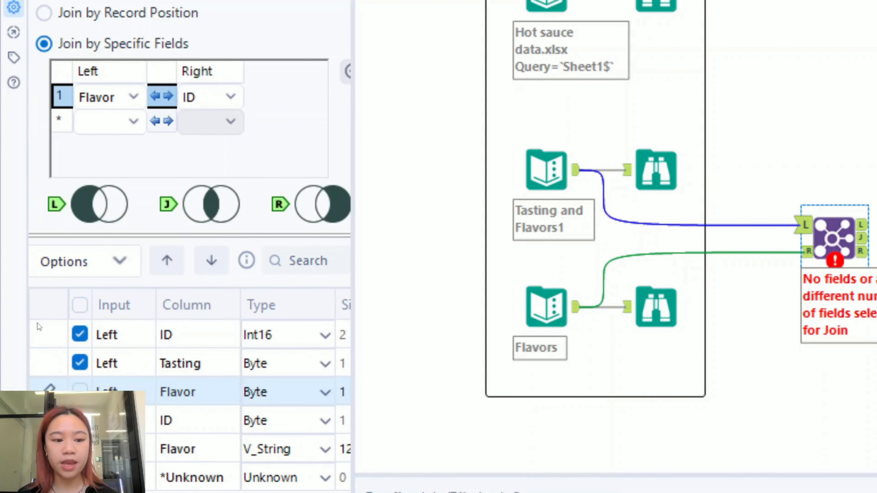
pyautogui.press('Down')
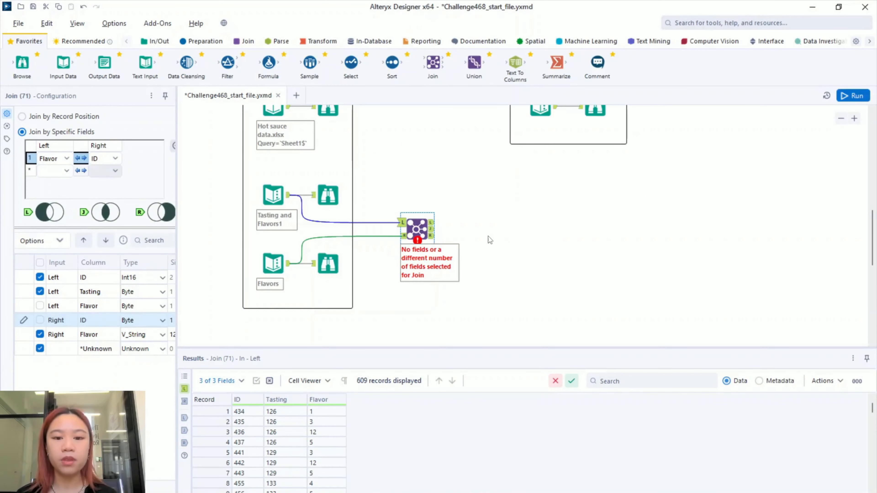
# - Run the workflow and browse the first join's 609 records of ID, Tasting and Right_Flavor
pyautogui.hotkey('ctrl', 'r')
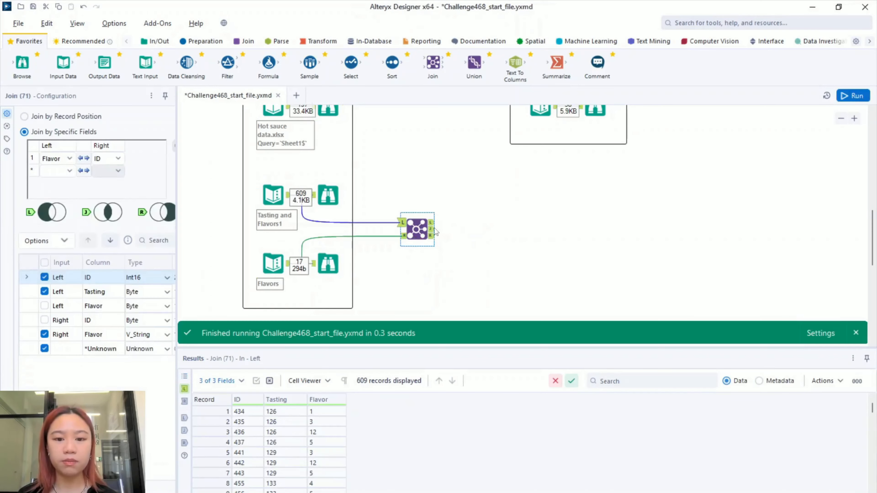
pyautogui.click(432, 230)
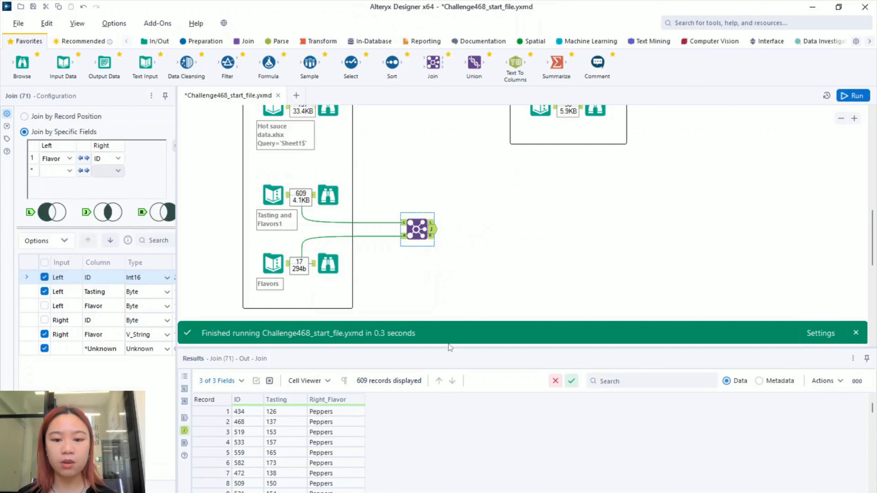
pyautogui.moveTo(449, 348); pyautogui.dragTo(470, 262)
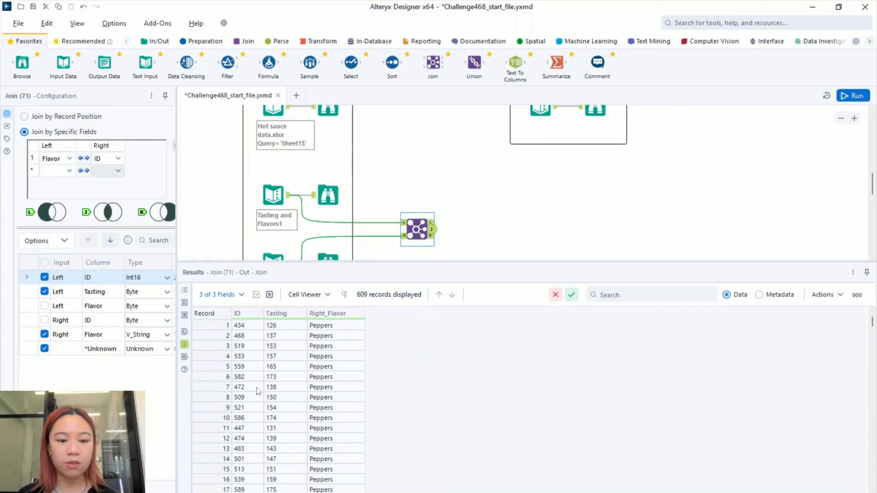
pyautogui.scroll(-20, 336, 358)
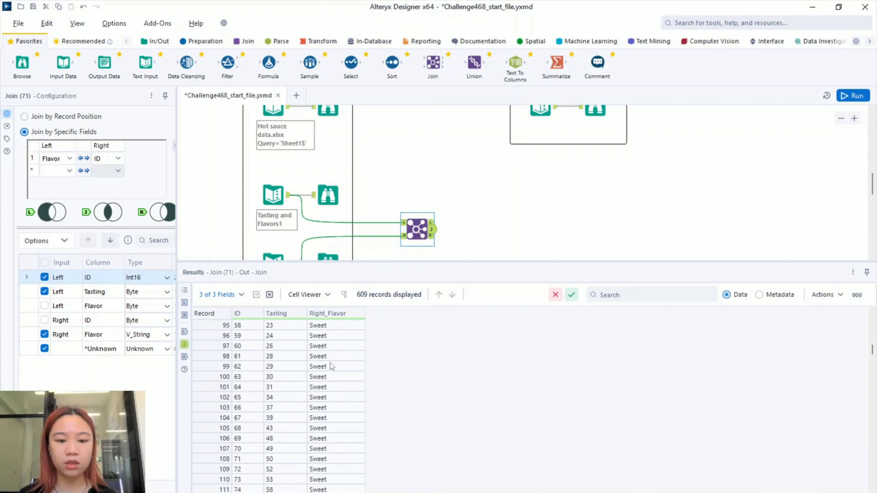
pyautogui.scroll(-17, 330, 363)
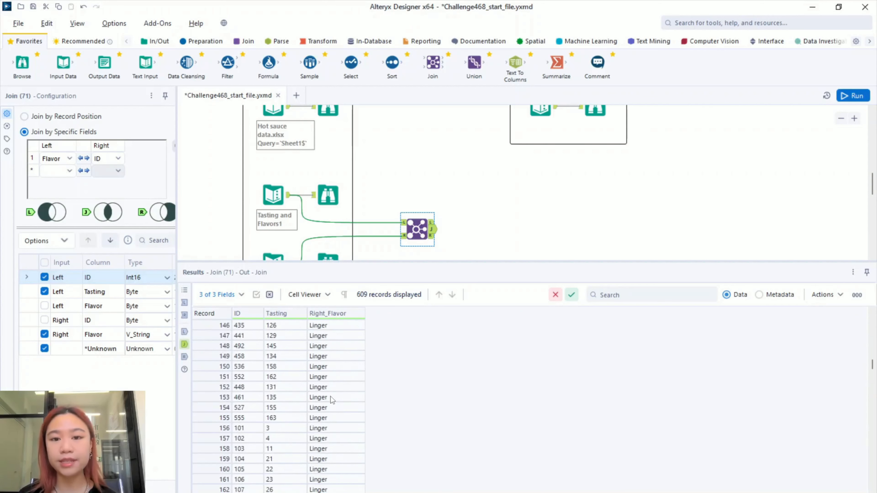
pyautogui.scroll(20, 350, 340)
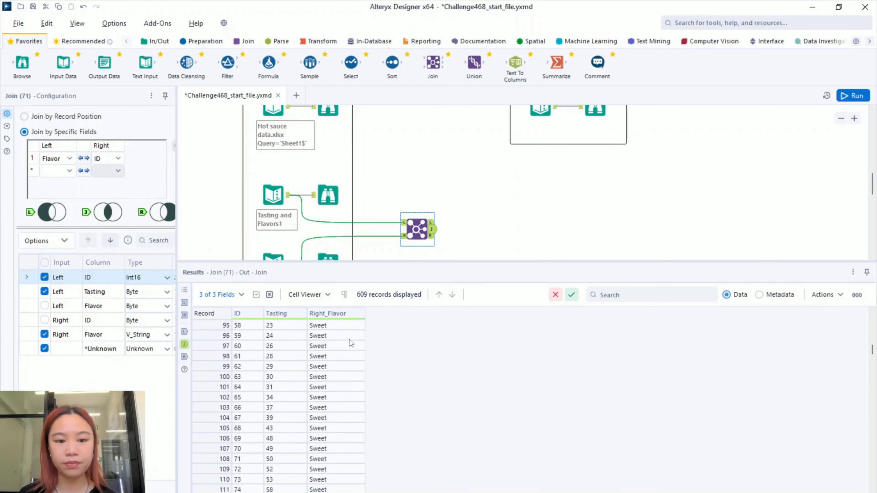
pyautogui.scroll(1, 349, 343)
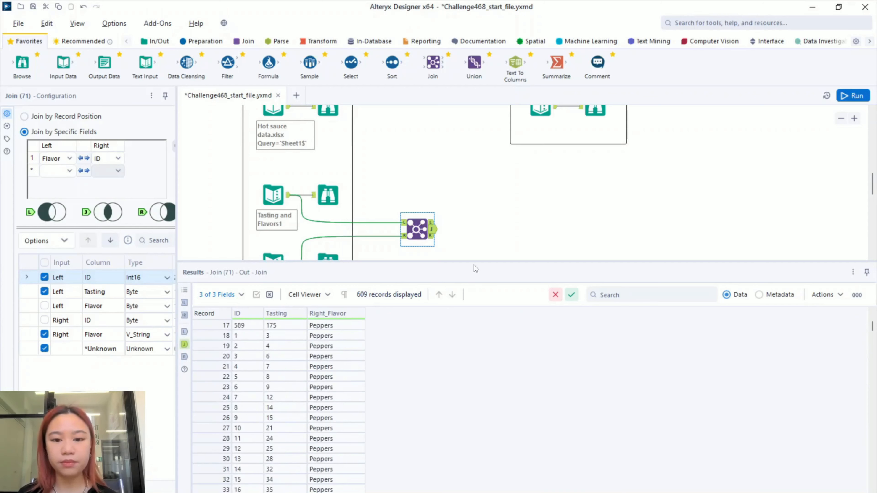
pyautogui.moveTo(476, 262); pyautogui.dragTo(477, 332)
pyautogui.scroll(2, 503, 306)
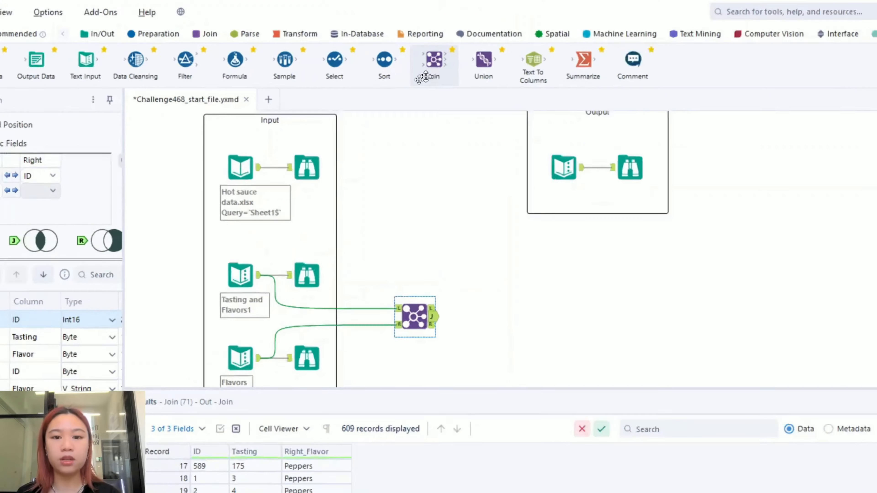
# - Add a second Join fed by Join (71) on R and Hot sauce data on L
pyautogui.moveTo(435, 64); pyautogui.dragTo(476, 215)
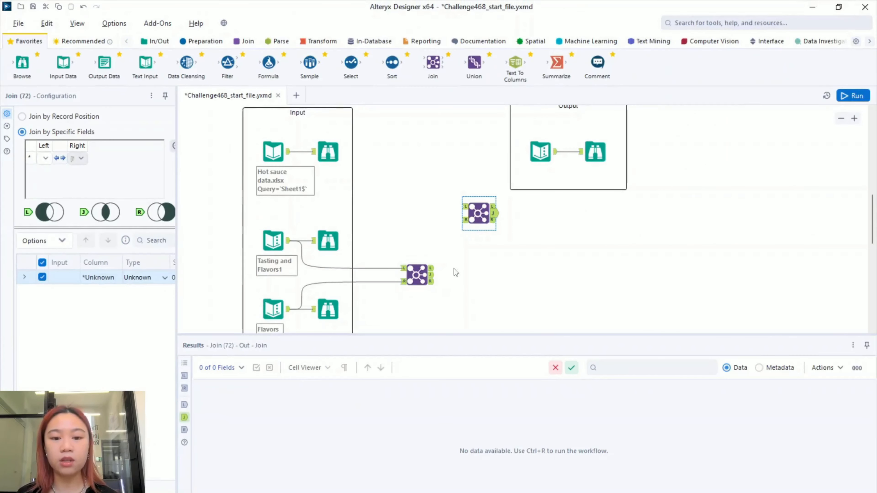
pyautogui.click(420, 283)
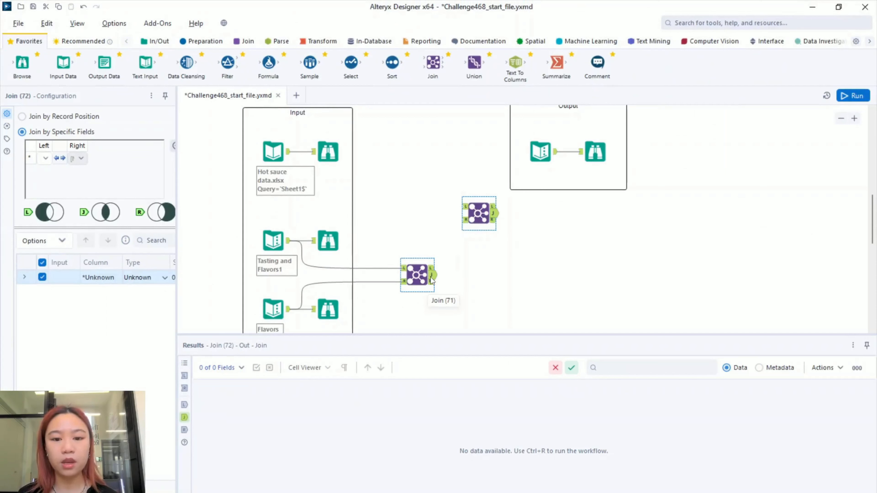
pyautogui.moveTo(432, 275); pyautogui.dragTo(463, 219)
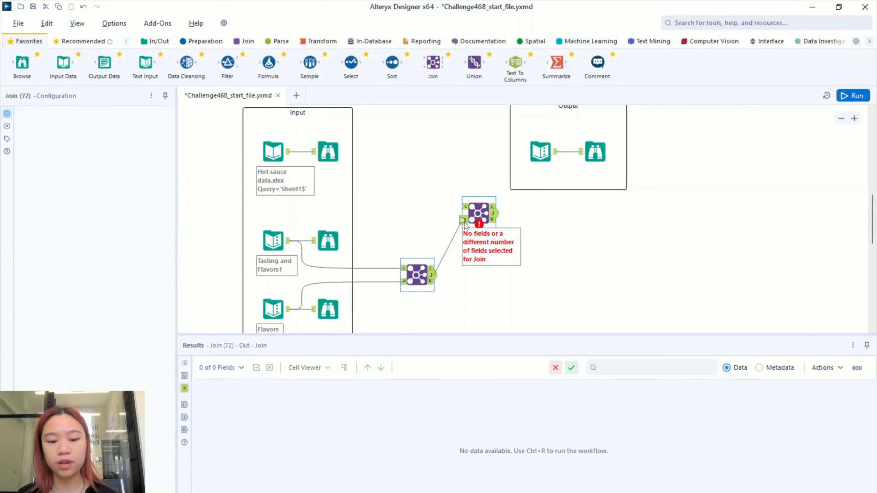
pyautogui.click(451, 226)
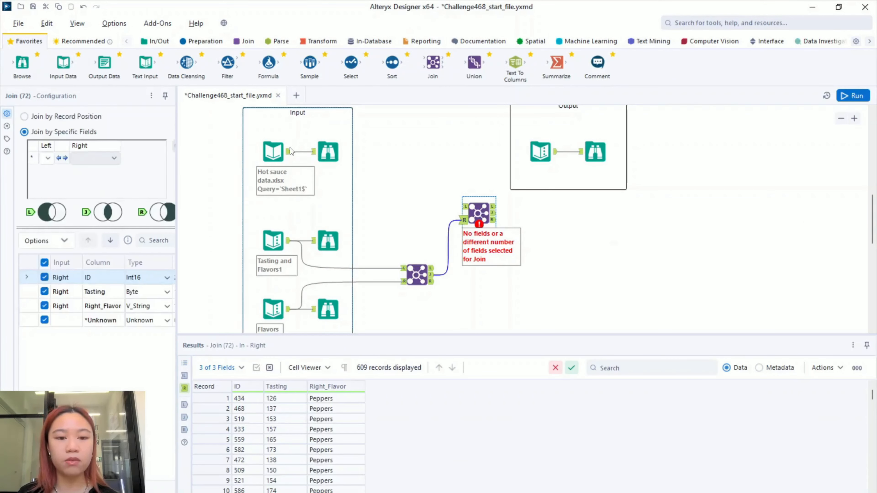
pyautogui.moveTo(289, 152); pyautogui.dragTo(465, 207)
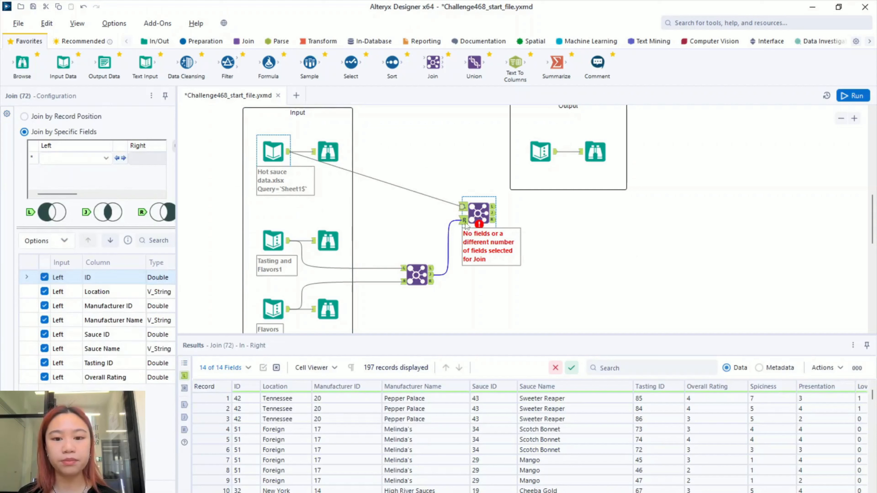
# - Show the Hot sauce data records in the Results pane
pyautogui.click(574, 231)
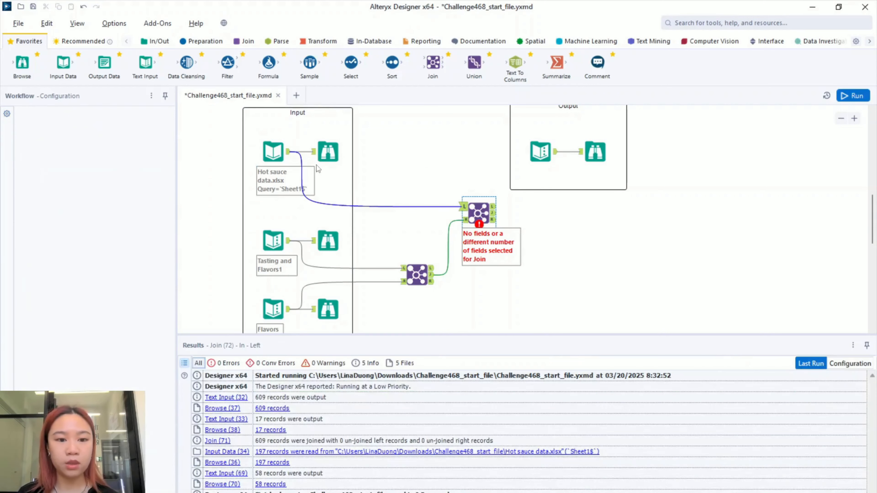
pyautogui.click(280, 151)
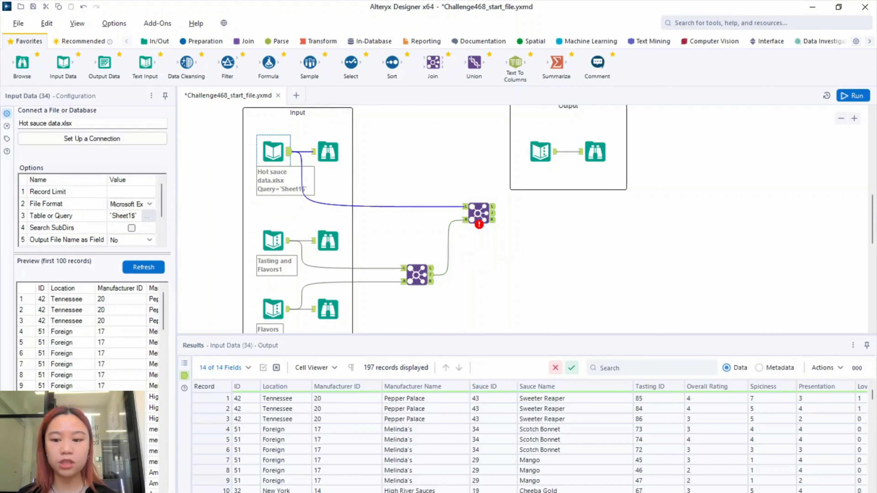
pyautogui.hscroll(6, 529, 438)
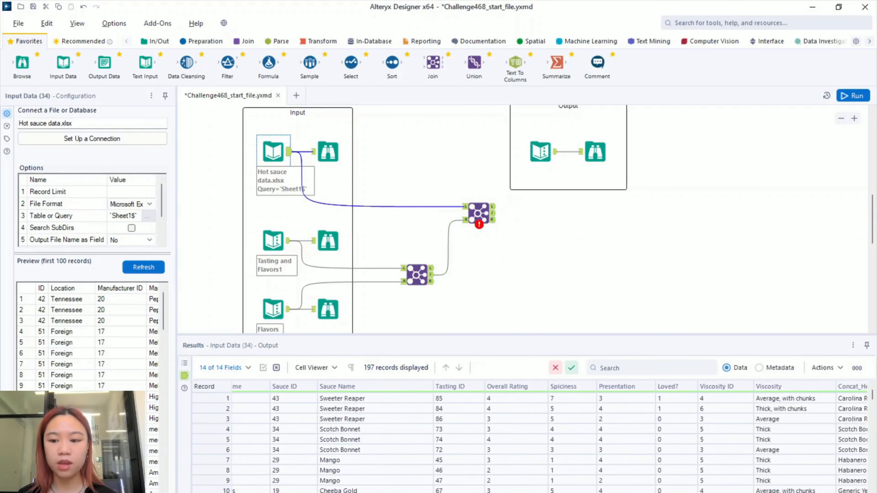
# - Compare Hot sauce Tasting ID values such as 86 with the Tasting and Flavors1 records
pyautogui.hscroll(1, 549, 437)
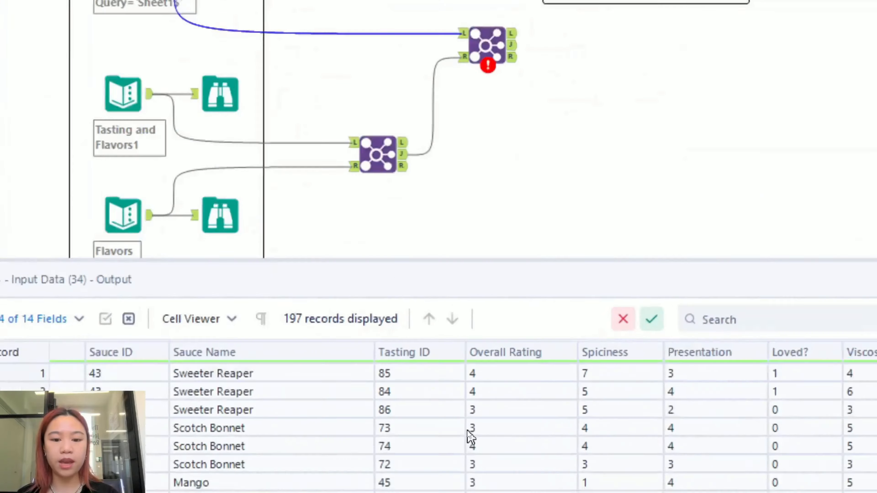
pyautogui.click(401, 367)
pyautogui.click(402, 389)
pyautogui.click(402, 405)
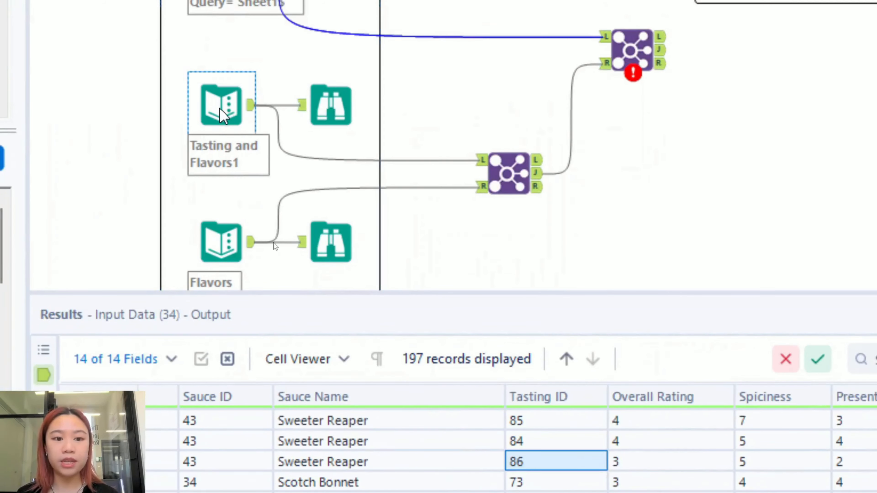
pyautogui.click(221, 116)
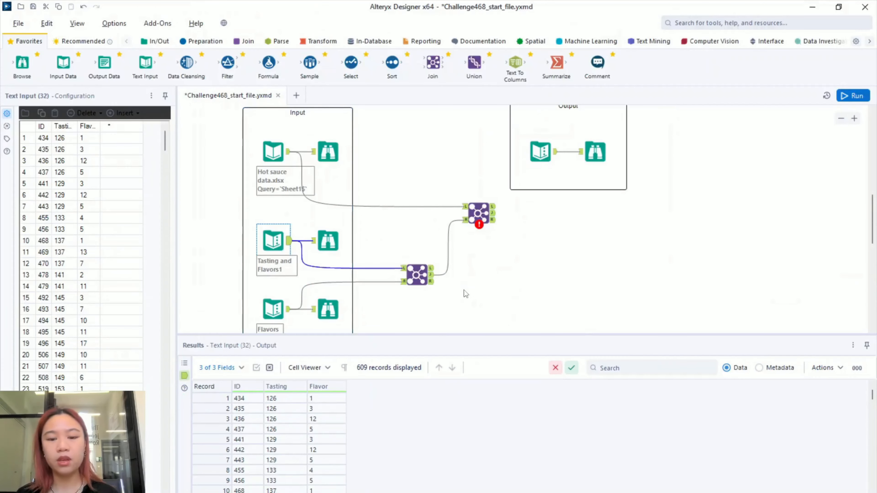
pyautogui.click(489, 221)
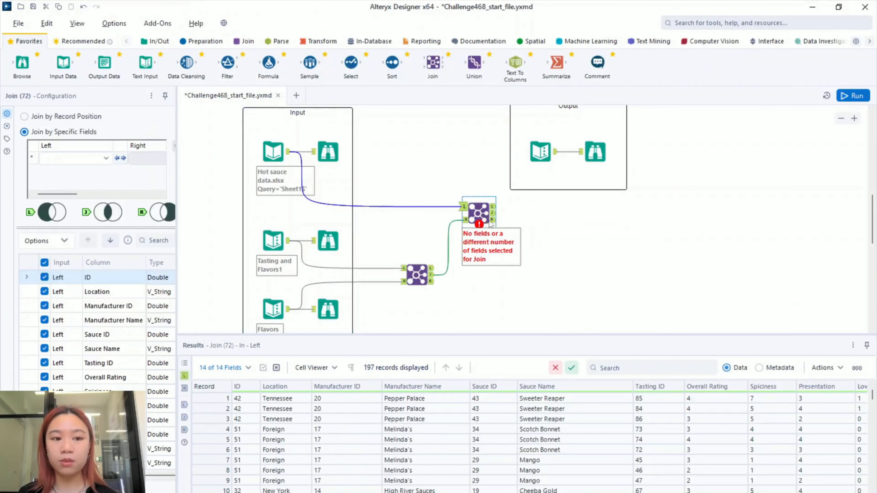
# - Set the second Join to match Left Tasting ID against Right Tasting
pyautogui.moveTo(176, 162); pyautogui.dragTo(262, 162)
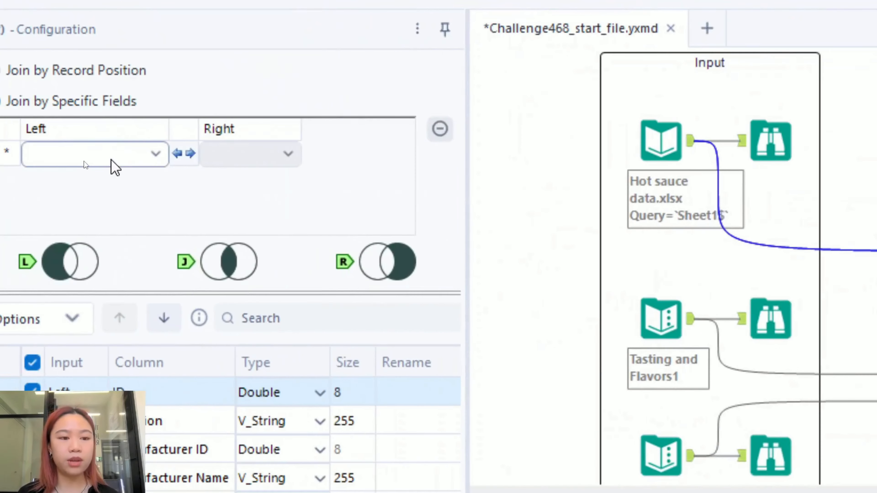
pyautogui.click(82, 160)
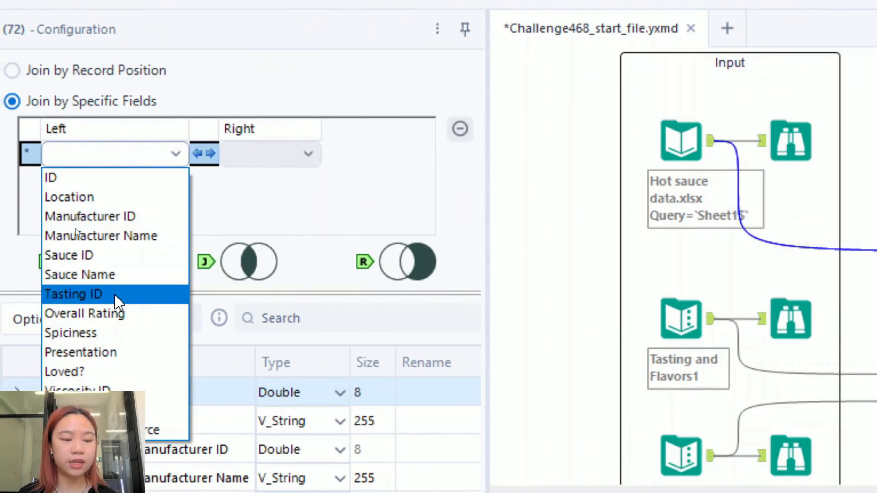
pyautogui.click(114, 295)
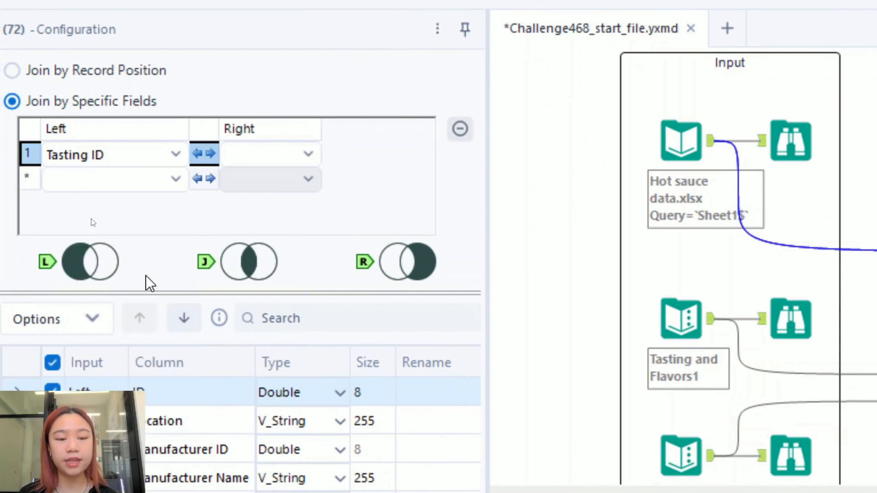
pyautogui.click(273, 153)
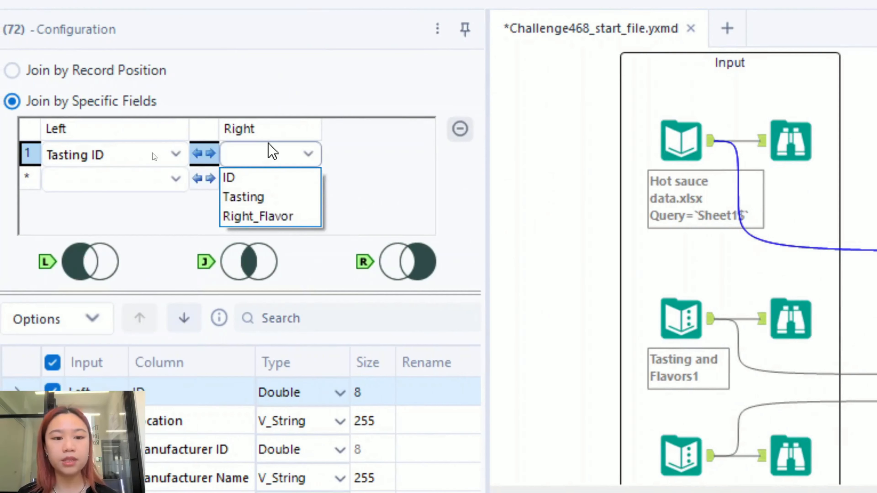
pyautogui.click(265, 198)
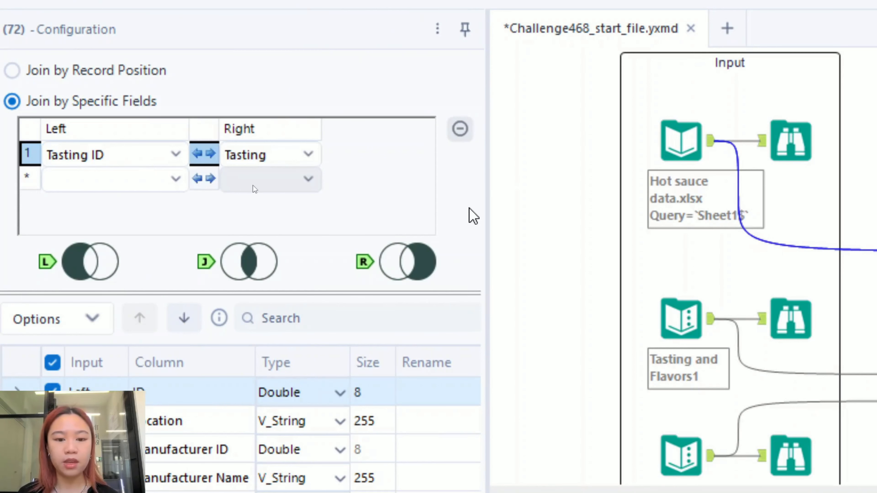
# - Drop the duplicate Tasting ID from the output and run the workflow with Ctrl+R
pyautogui.scroll(-2, 398, 415)
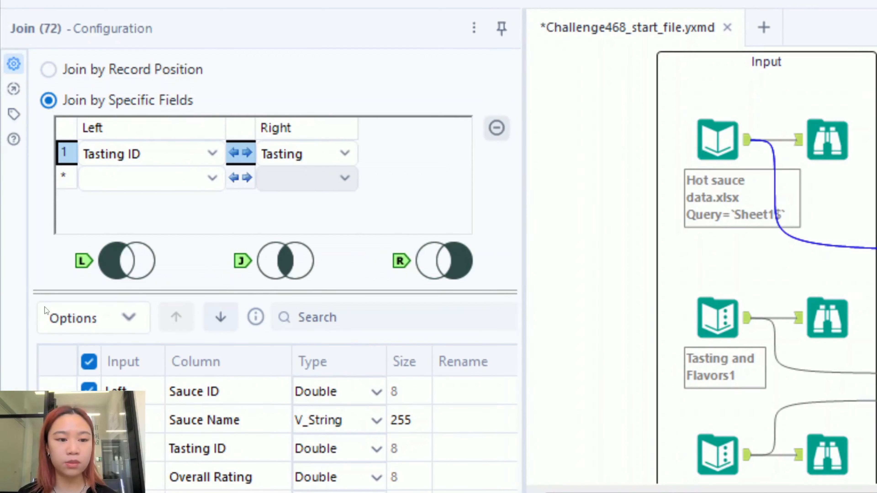
pyautogui.click(89, 450)
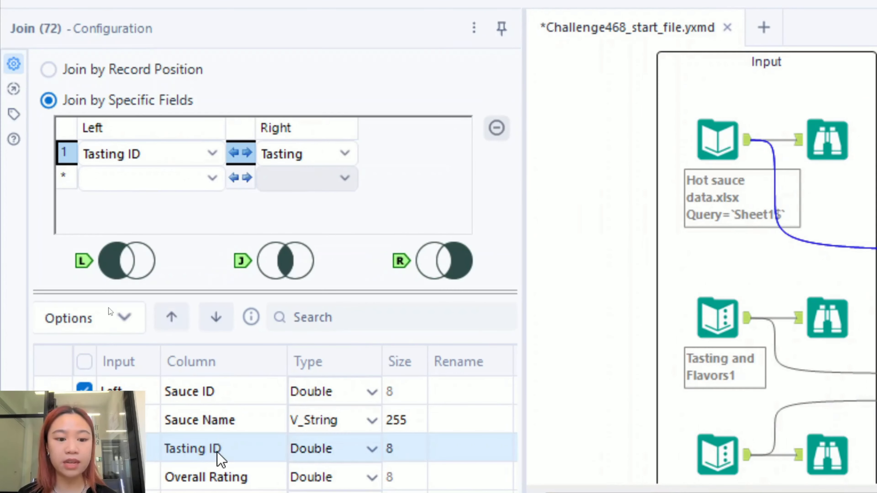
pyautogui.scroll(1, 217, 453)
pyautogui.scroll(1, 218, 453)
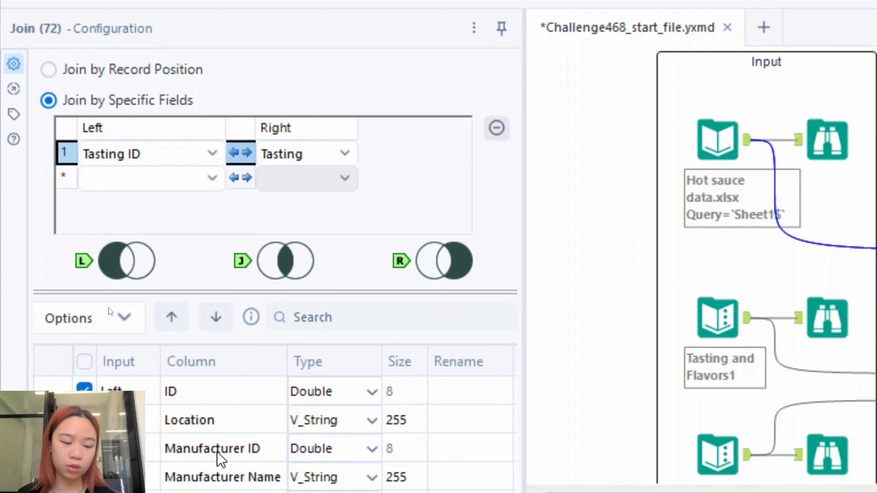
pyautogui.scroll(-2, 218, 453)
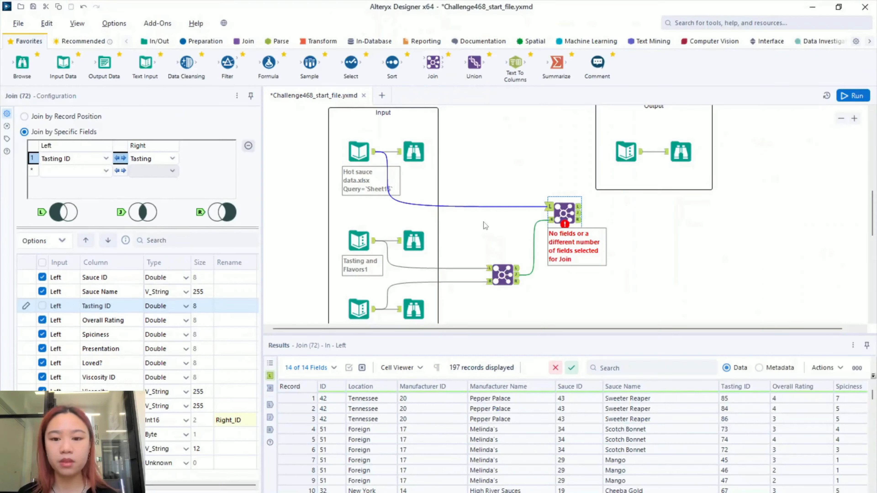
pyautogui.hotkey('ctrl', 'r')
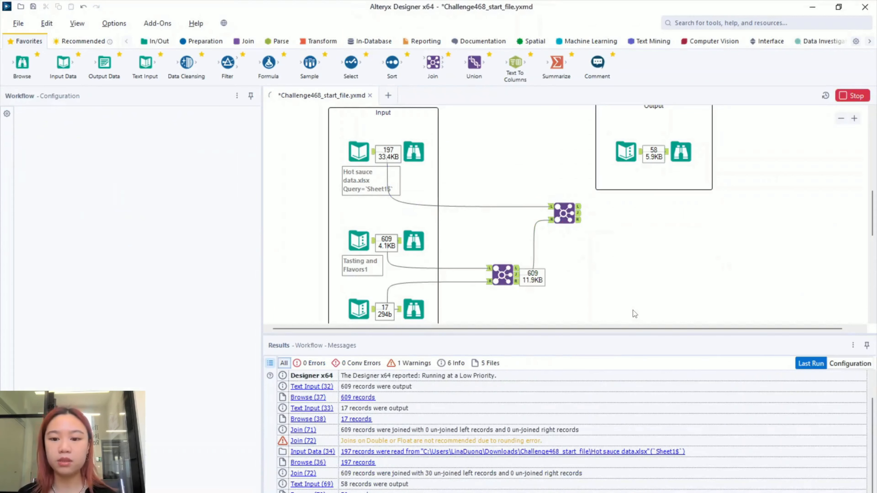
# - Inspect the second join's 609-record output and revisit the first join's output
pyautogui.moveTo(630, 330); pyautogui.dragTo(645, 330)
pyautogui.click(563, 211)
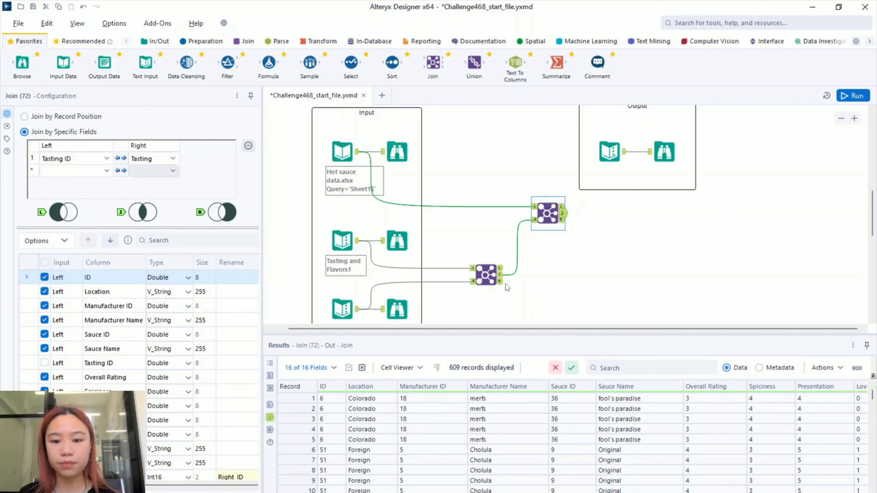
pyautogui.click(487, 276)
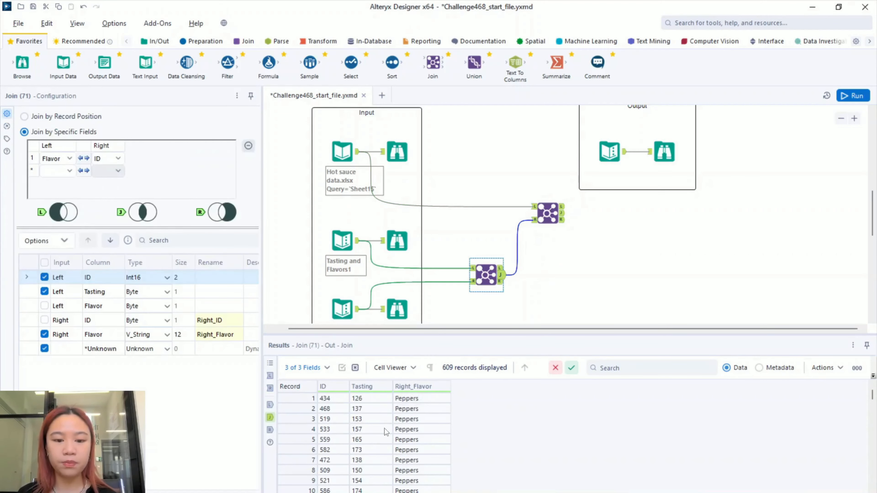
pyautogui.scroll(-2, 418, 430)
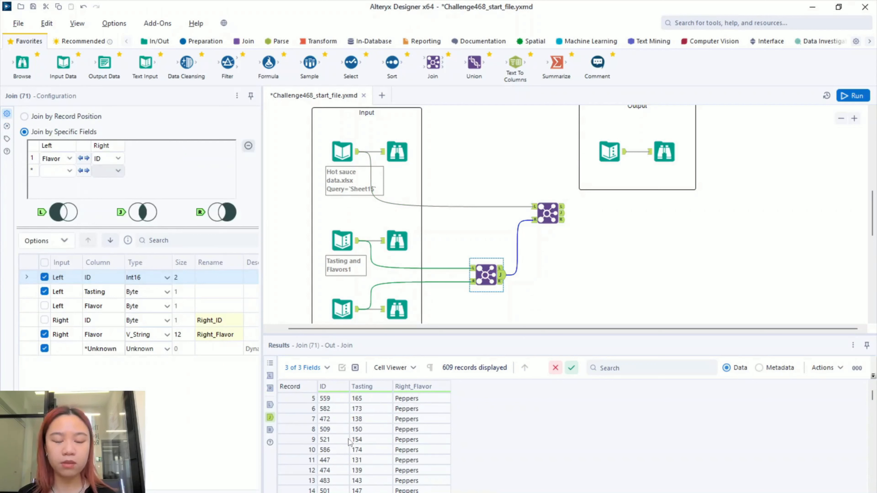
pyautogui.scroll(2, 377, 436)
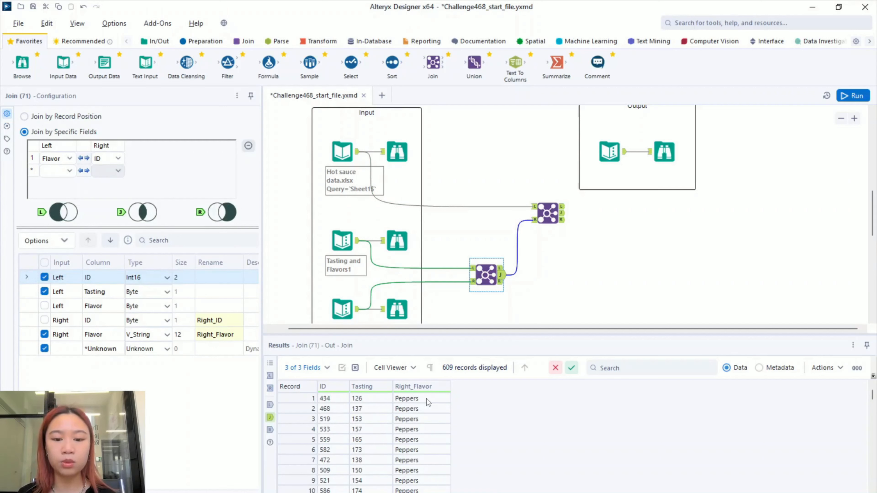
# - Check the Tasting values entering Join (71)'s left input, then show Join (72)'s 16-field output
pyautogui.click(471, 268)
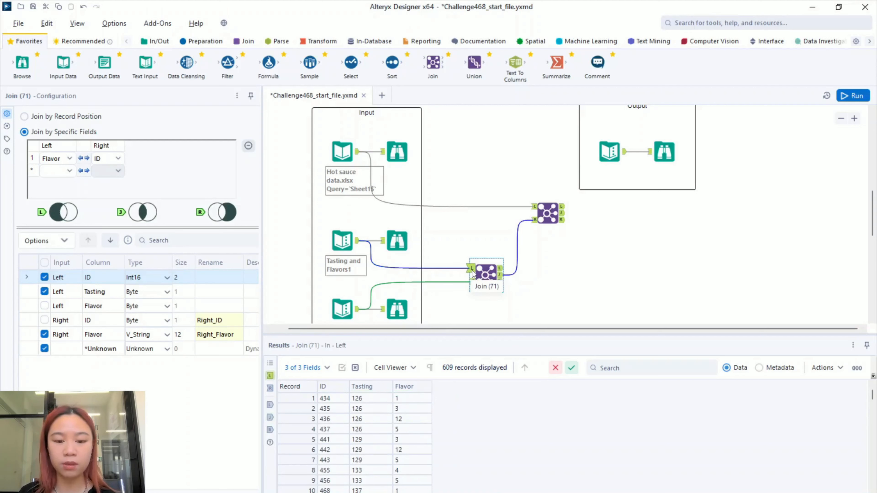
pyautogui.click(367, 398)
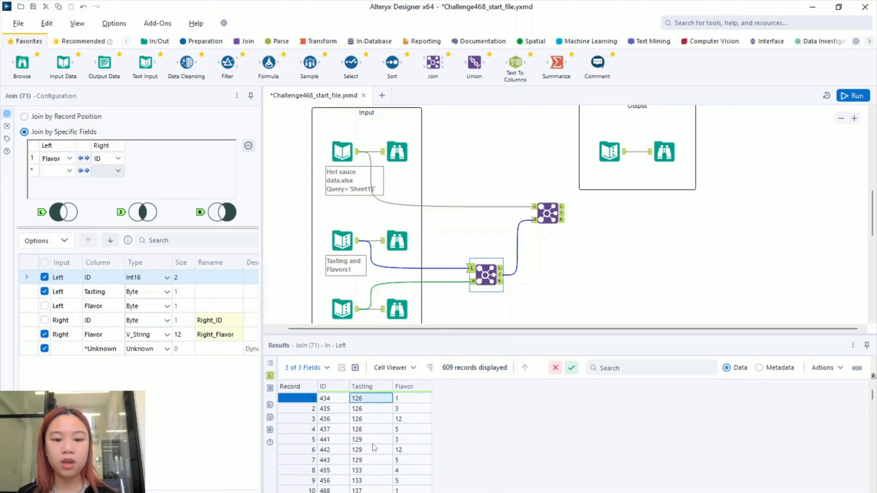
pyautogui.keyDown('shift'); pyautogui.click(375, 430); pyautogui.keyUp('shift')
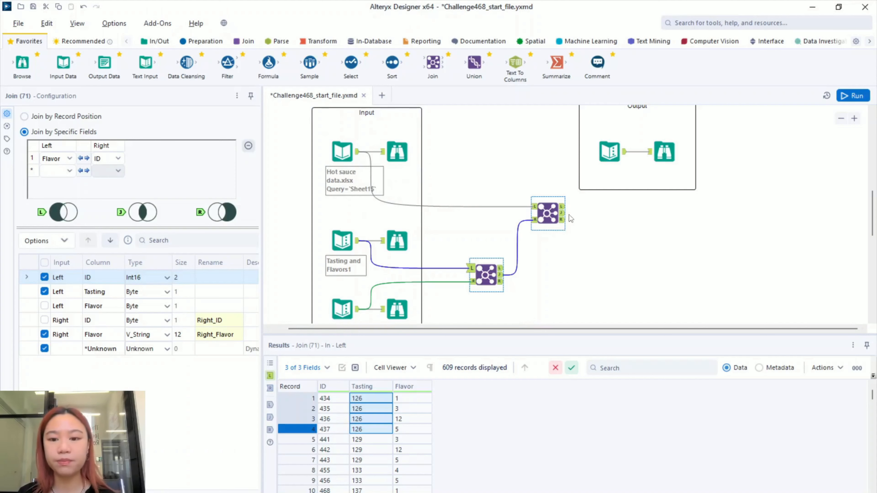
pyautogui.click(559, 213)
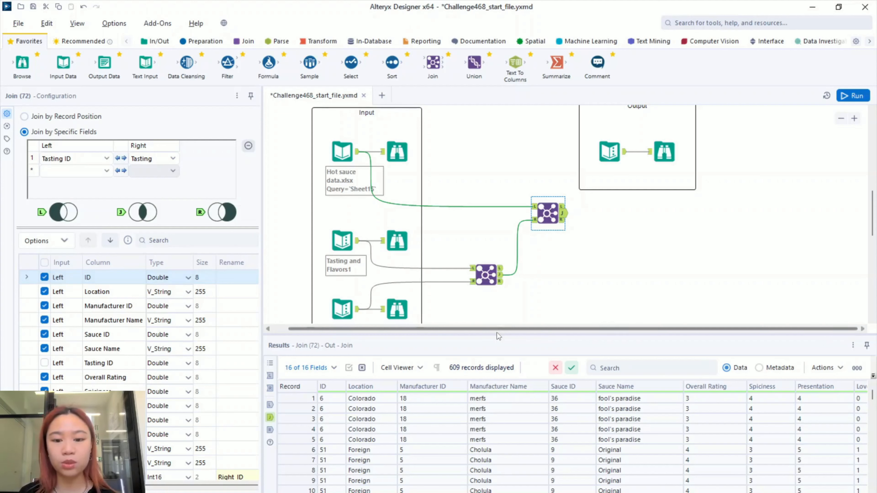
# - Move the Output container up and to the right
pyautogui.scroll(-1, 575, 269)
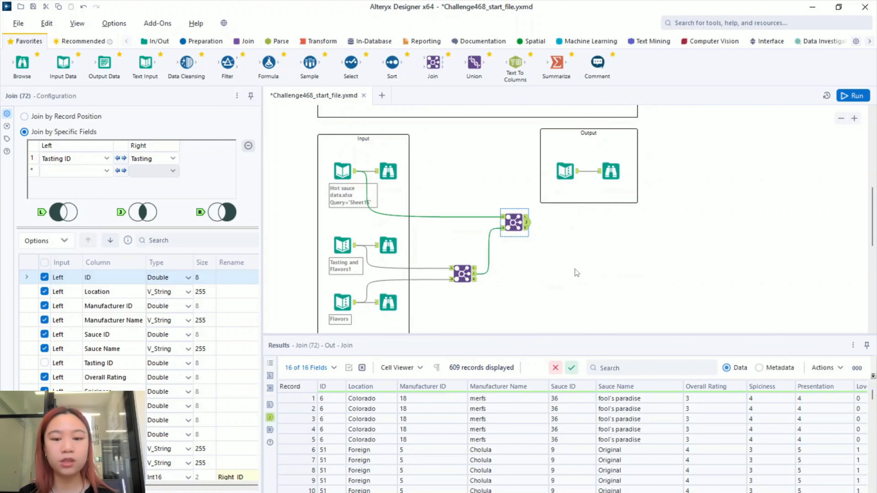
pyautogui.moveTo(575, 281); pyautogui.dragTo(563, 247)
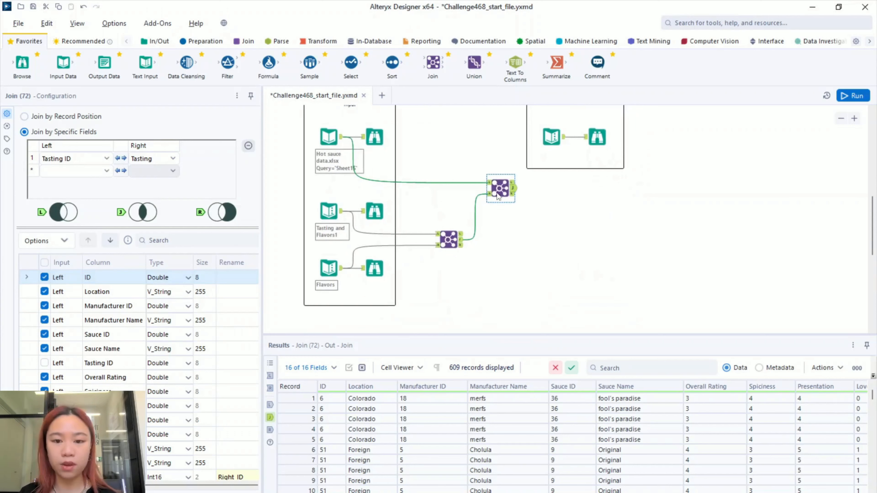
pyautogui.scroll(3, 629, 221)
pyautogui.moveTo(639, 234); pyautogui.dragTo(514, 140)
pyautogui.moveTo(544, 196); pyautogui.dragTo(662, 119)
pyautogui.click(652, 219)
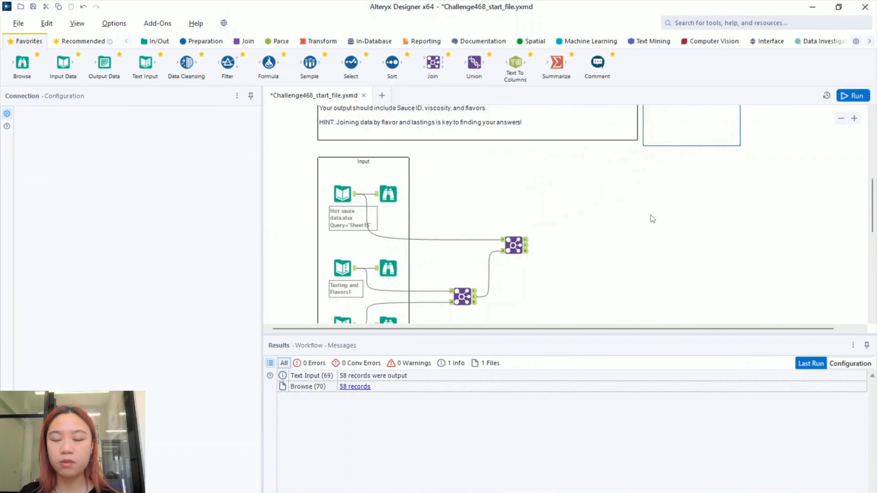
# - Shift the upper Join tool down and to the left
pyautogui.moveTo(573, 259); pyautogui.dragTo(518, 220)
pyautogui.scroll(4, 517, 232)
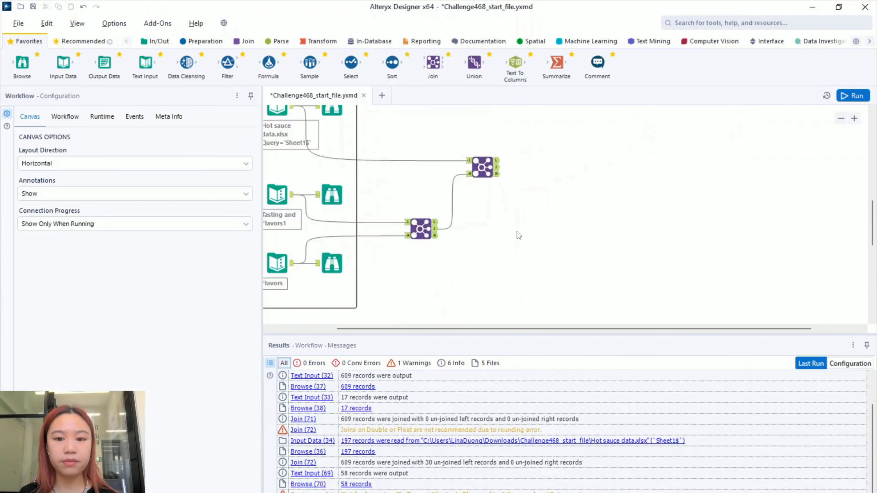
pyautogui.click(475, 166)
pyautogui.moveTo(475, 166); pyautogui.dragTo(459, 183)
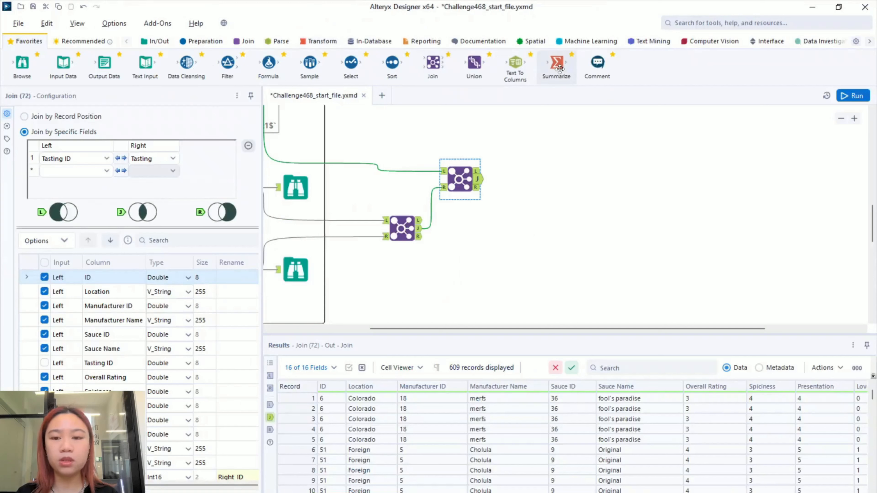
# - Add a Summarize tool after Join (72) that groups by Sauce ID
pyautogui.moveTo(558, 65); pyautogui.dragTo(537, 182)
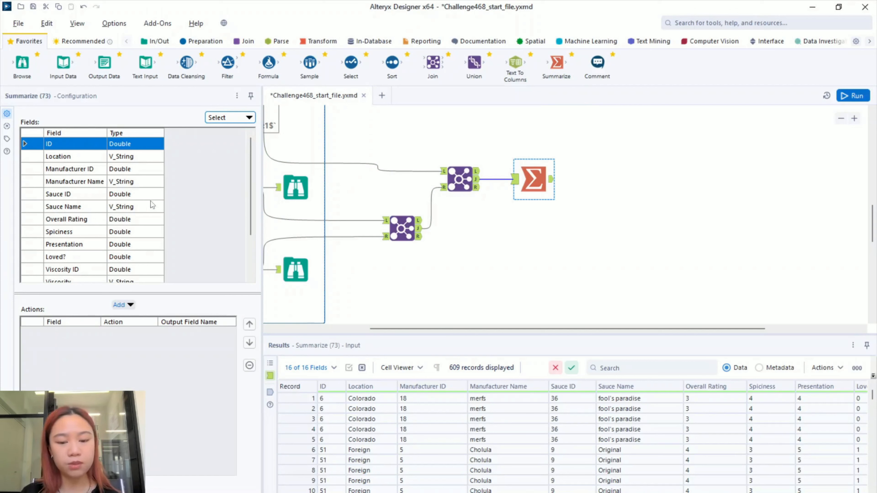
pyautogui.scroll(-2, 114, 249)
pyautogui.scroll(2, 114, 248)
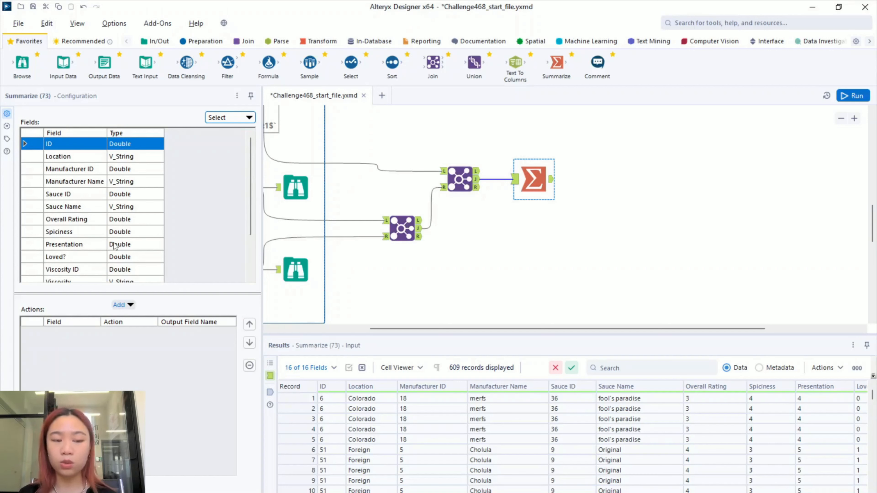
pyautogui.click(76, 194)
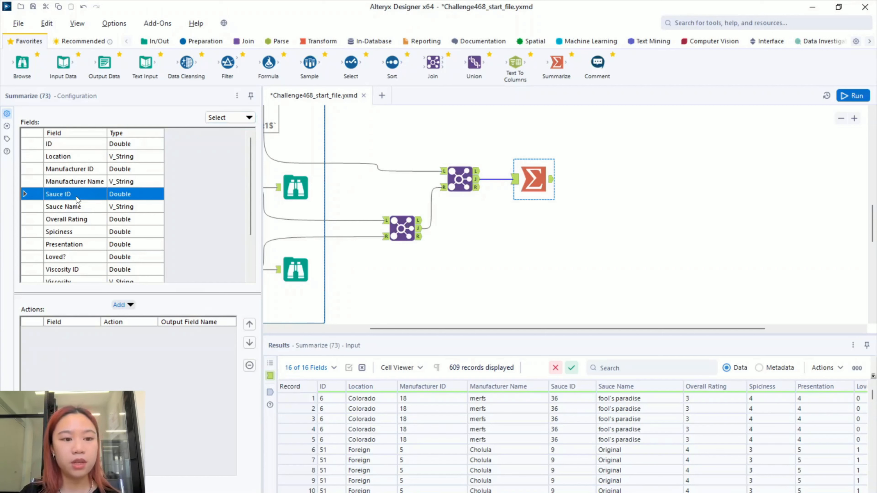
pyautogui.click(125, 306)
pyautogui.click(150, 316)
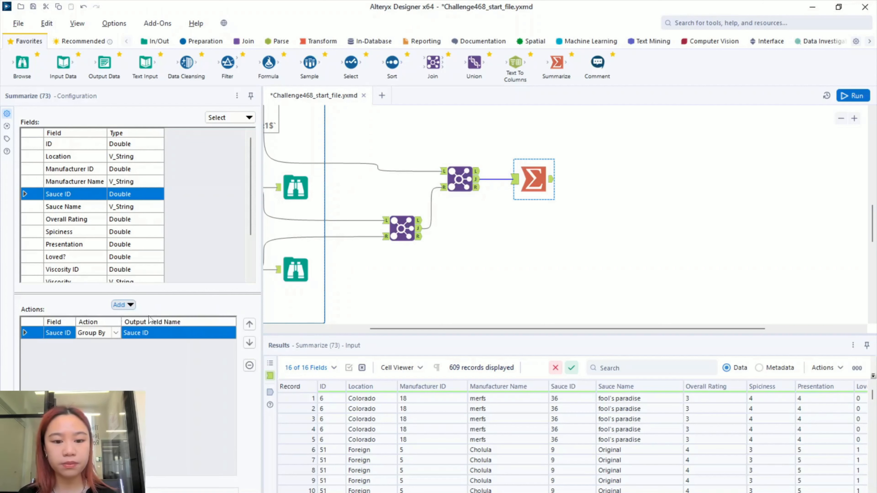
# - Also group by Right_Flavor, renamed Flavour, and add a Count of Right_Flavor
pyautogui.scroll(-2, 132, 244)
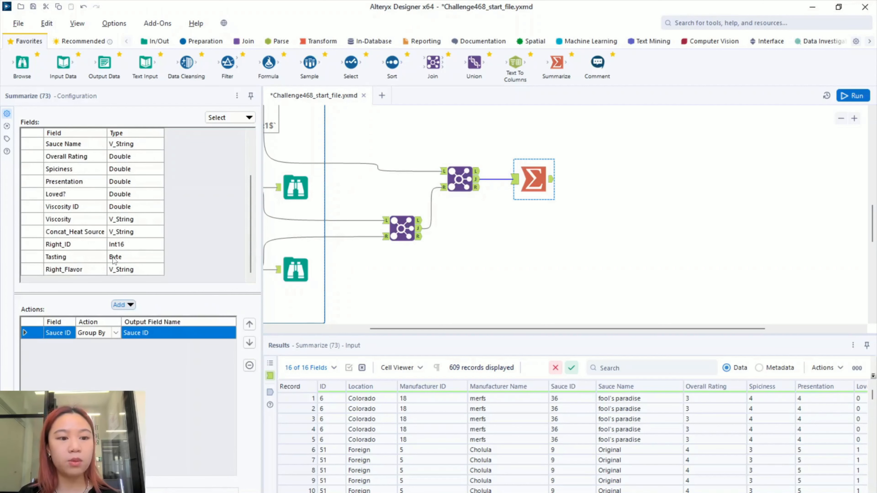
pyautogui.click(74, 270)
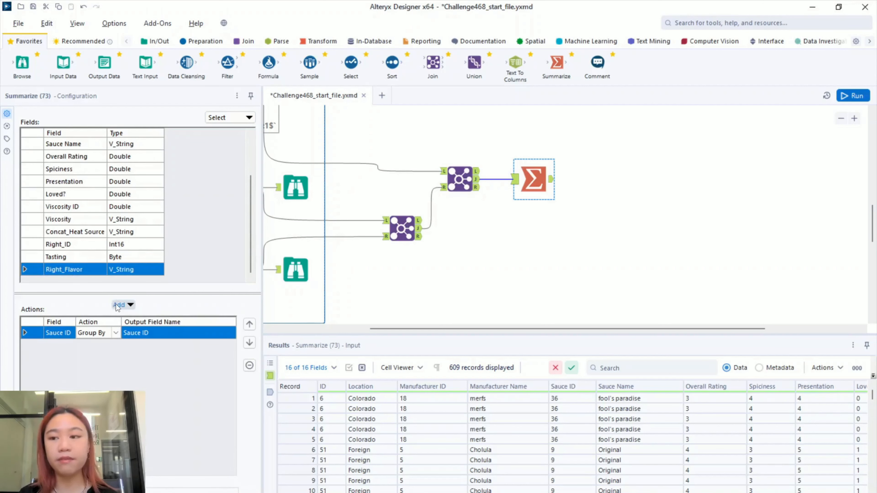
pyautogui.click(124, 305)
pyautogui.click(152, 317)
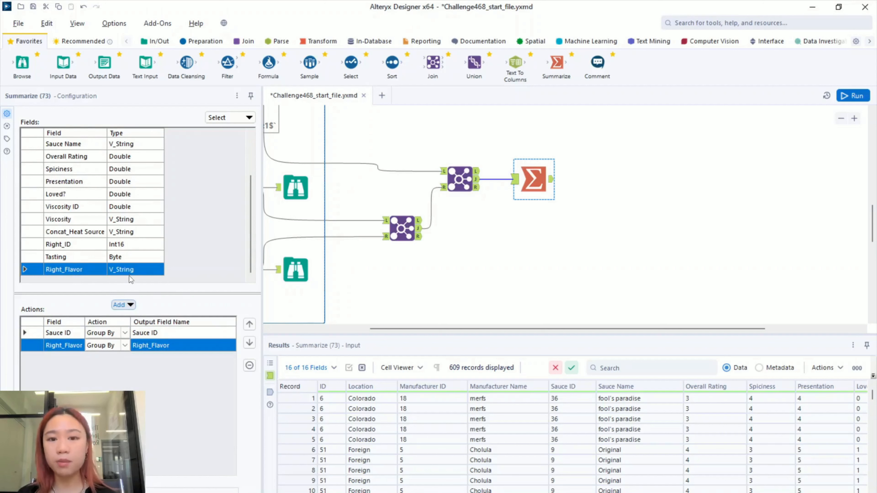
pyautogui.click(123, 305)
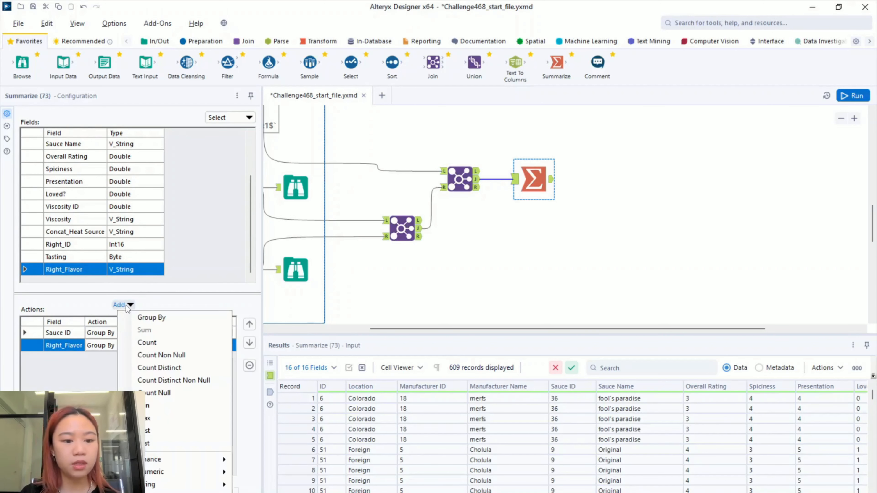
pyautogui.click(152, 347)
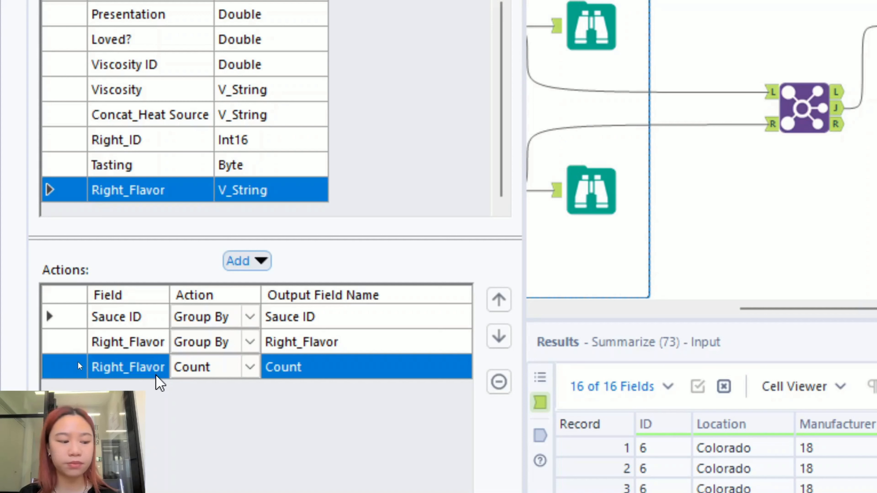
pyautogui.click(293, 341)
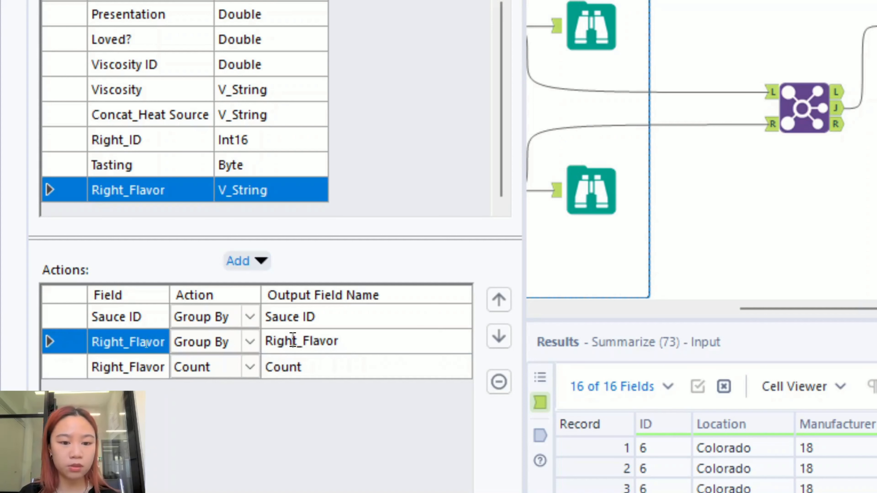
pyautogui.write('Flavour')
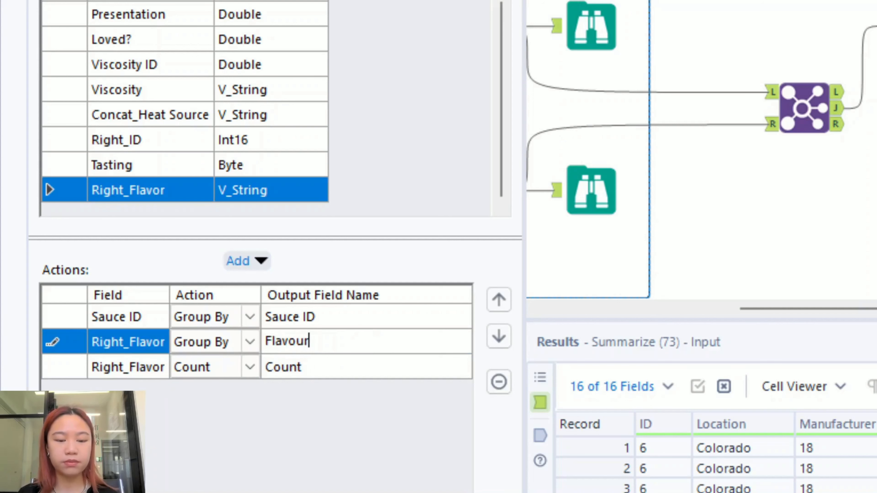
pyautogui.click(750, 235)
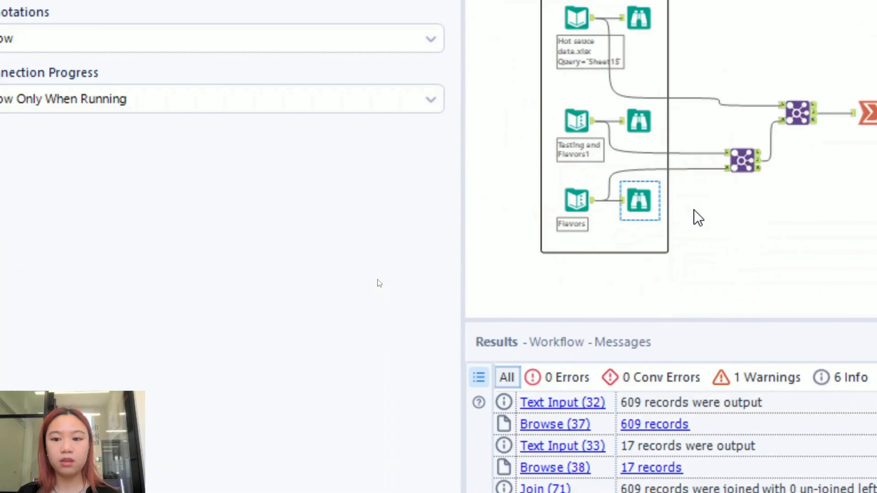
# - Run the workflow and browse the Summarize output rows for Sauce IDs 2, 3 and 4
pyautogui.hotkey('ctrl', 'r')
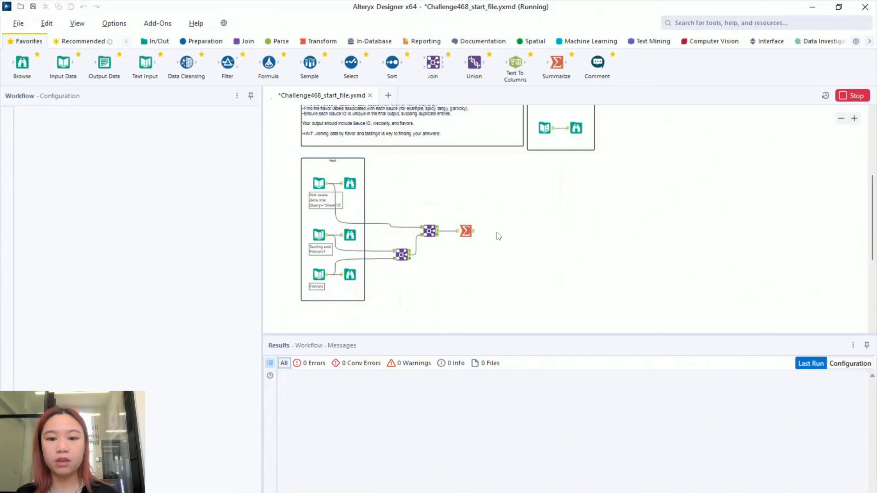
pyautogui.scroll(3, 490, 241)
pyautogui.click(566, 226)
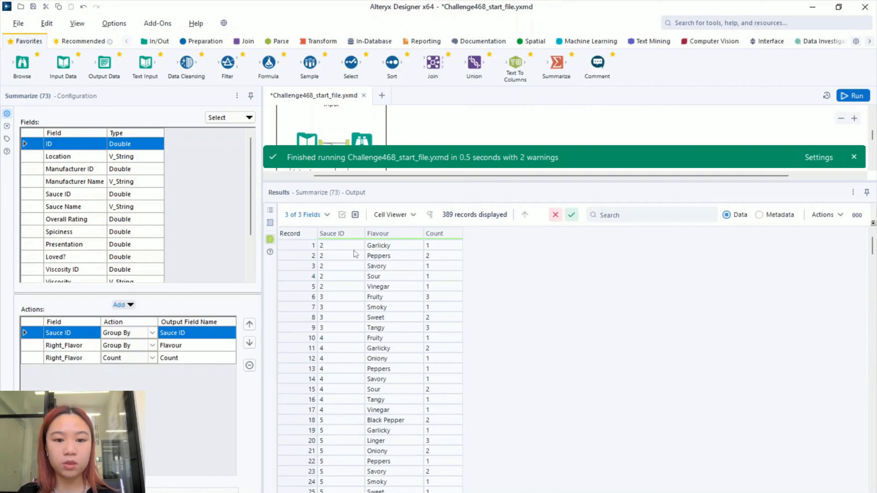
pyautogui.click(356, 253)
pyautogui.keyDown('shift'); pyautogui.click(340, 288); pyautogui.keyUp('shift')
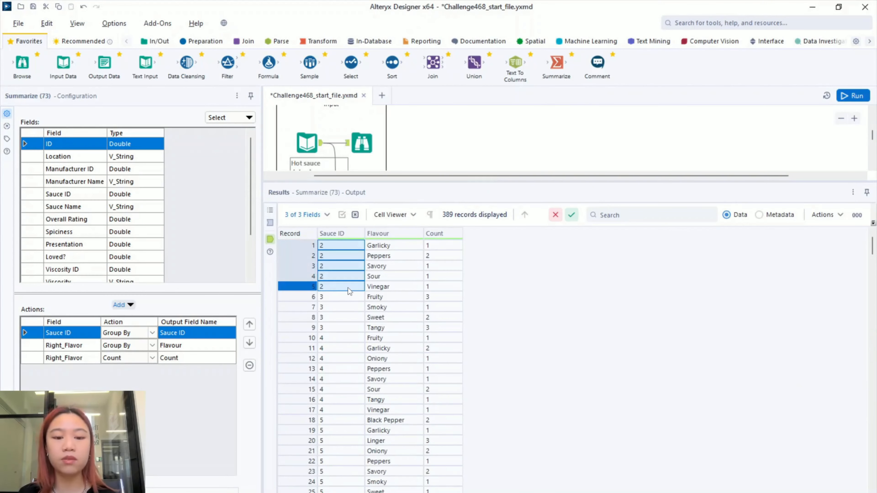
pyautogui.click(346, 296)
pyautogui.keyDown('shift'); pyautogui.click(336, 327); pyautogui.keyUp('shift')
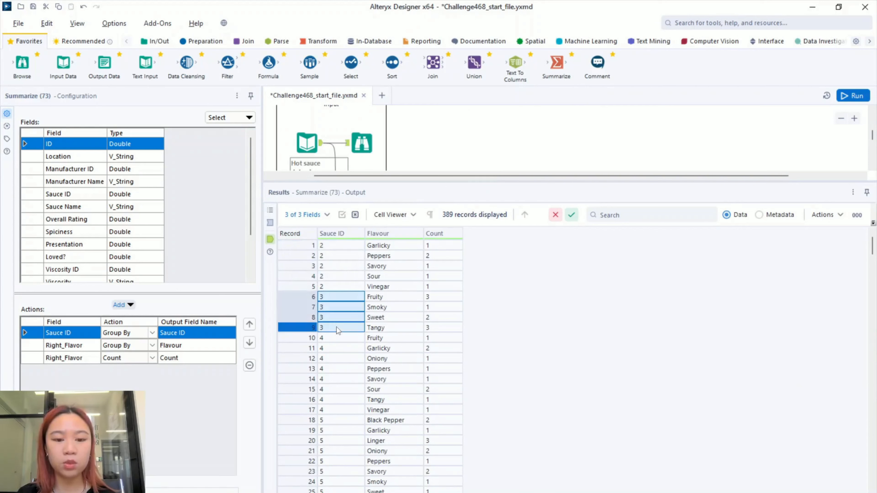
pyautogui.click(336, 339)
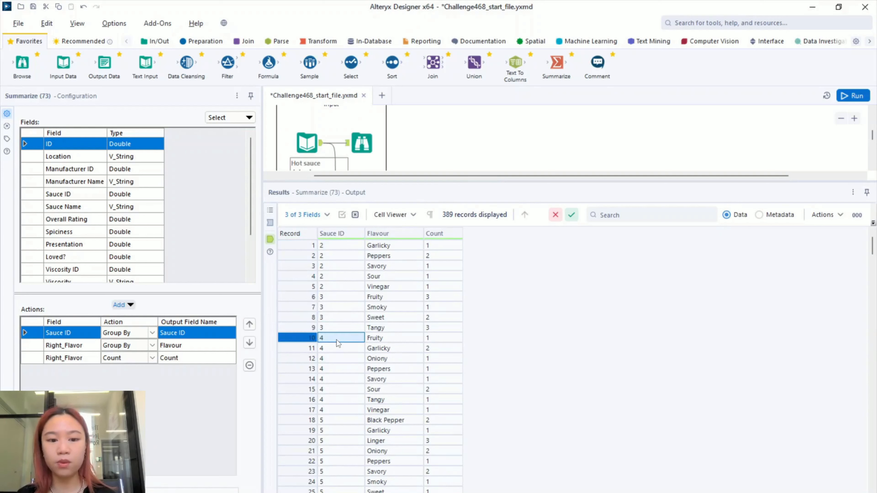
pyautogui.keyDown('shift'); pyautogui.click(338, 410); pyautogui.keyUp('shift')
pyautogui.scroll(-6, 339, 410)
pyautogui.scroll(4, 344, 410)
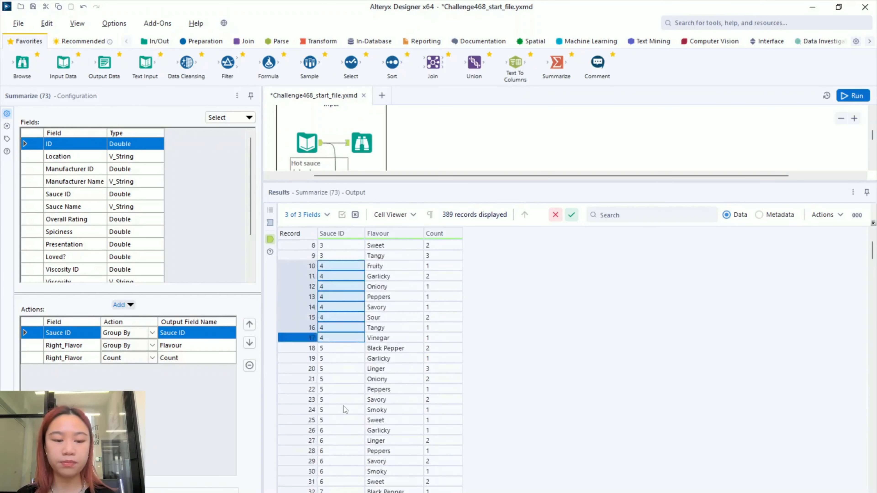
pyautogui.scroll(3, 347, 400)
# - Rearrange the canvas and enlarge the Results grid showing the 389 Summarize records
pyautogui.moveTo(495, 183); pyautogui.dragTo(495, 391)
pyautogui.click(601, 285)
pyautogui.moveTo(602, 284); pyautogui.dragTo(457, 279)
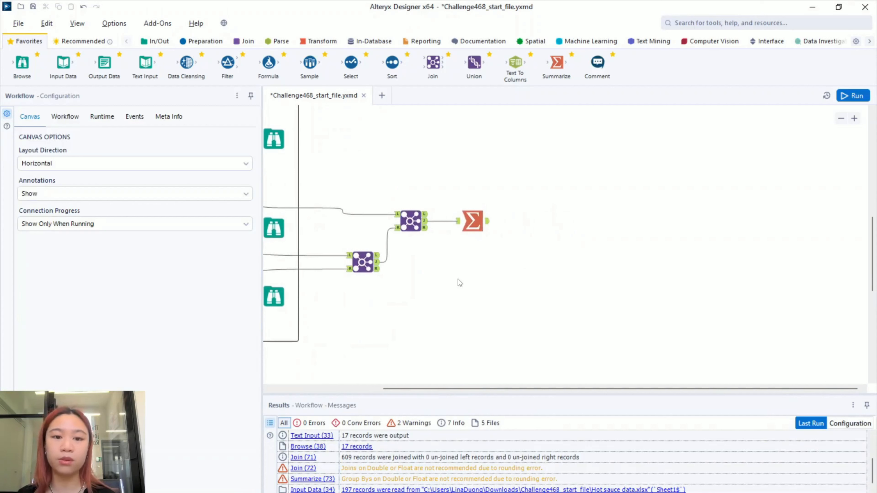
pyautogui.click(489, 220)
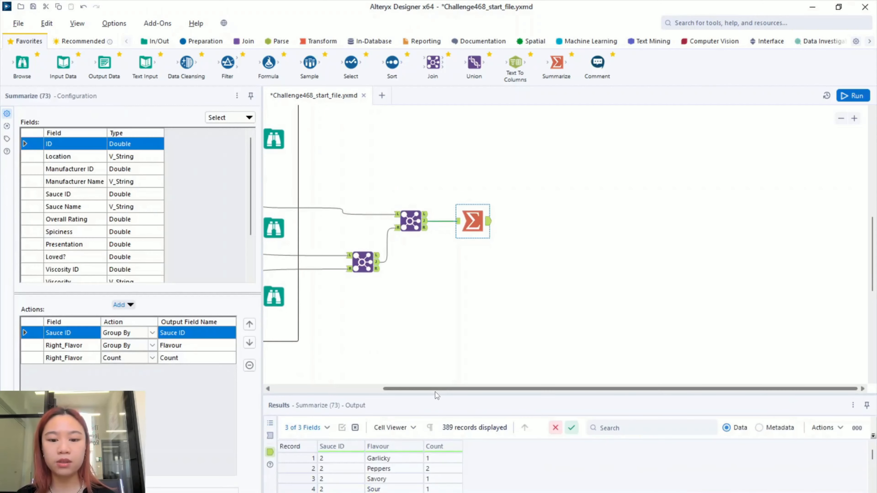
pyautogui.moveTo(441, 345); pyautogui.dragTo(438, 276)
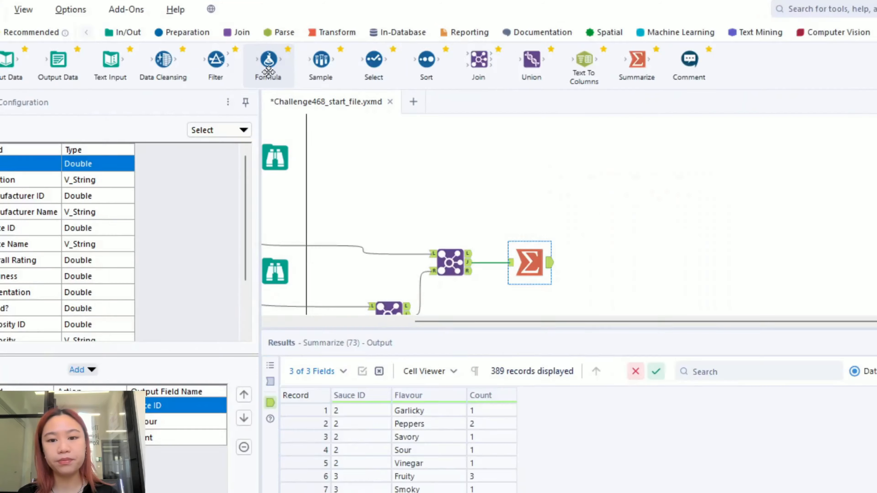
# - Attach a Formula after the Summarize adding Count of Flavour = toString([Count])+'x '+[Flavour]
pyautogui.moveTo(269, 67); pyautogui.dragTo(516, 189)
pyautogui.moveTo(462, 164); pyautogui.dragTo(534, 222)
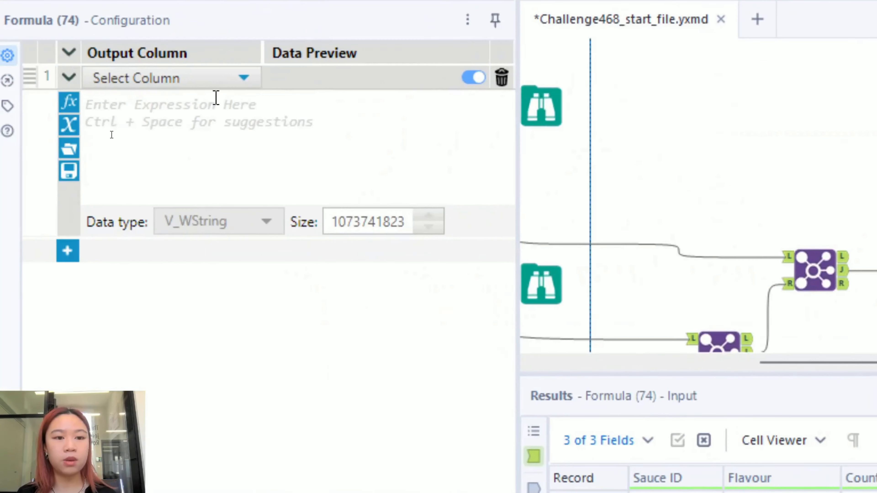
pyautogui.click(236, 79)
pyautogui.click(201, 100)
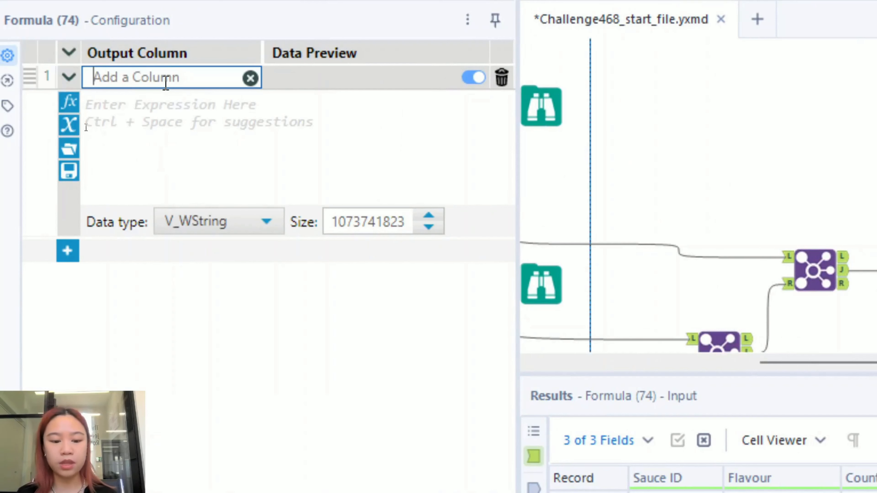
pyautogui.write('Count')
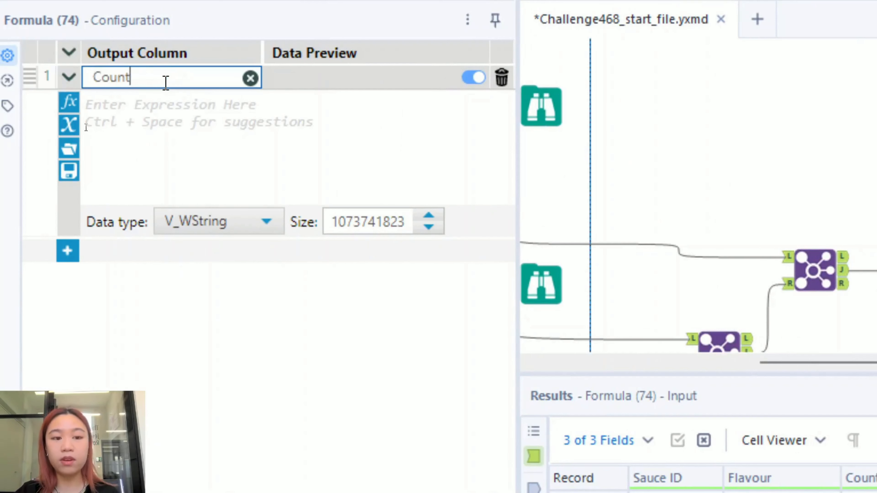
pyautogui.write(' of Flavour')
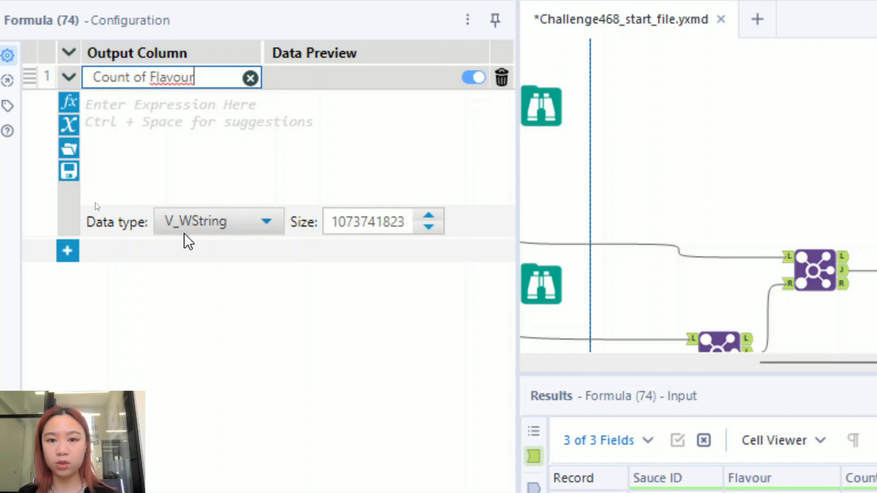
pyautogui.click(280, 103)
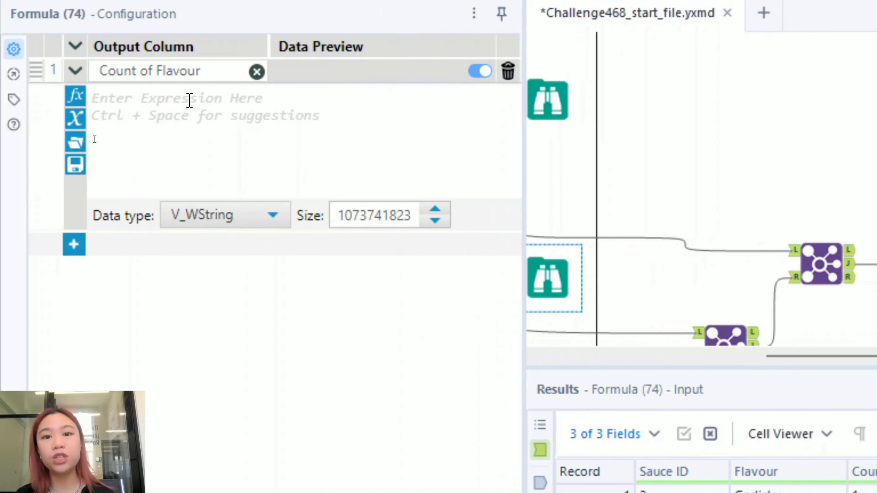
pyautogui.write('to')
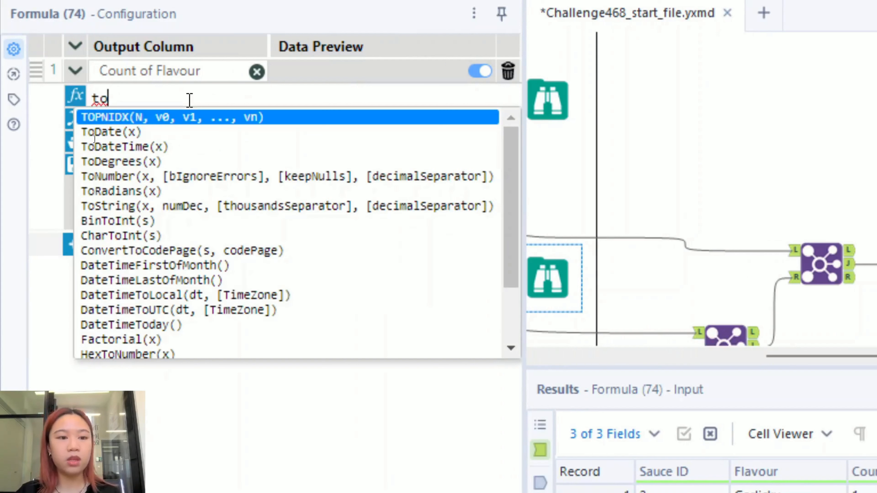
pyautogui.write('Str')
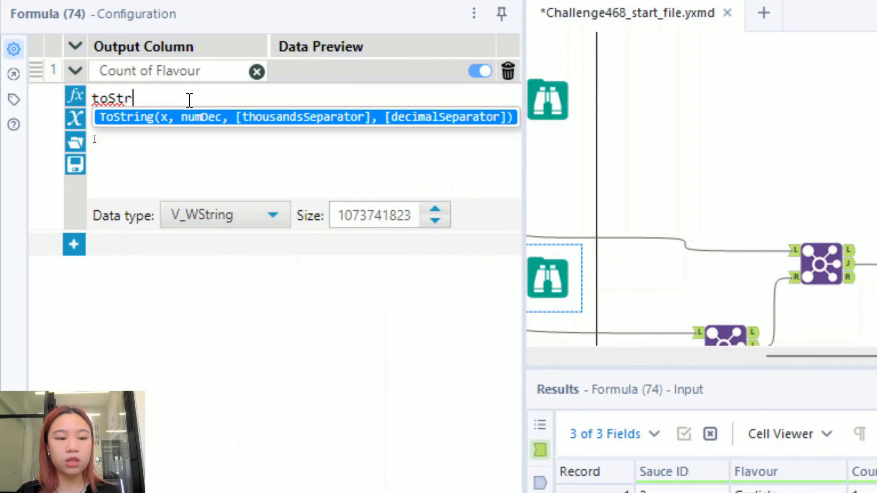
pyautogui.write('ing(')
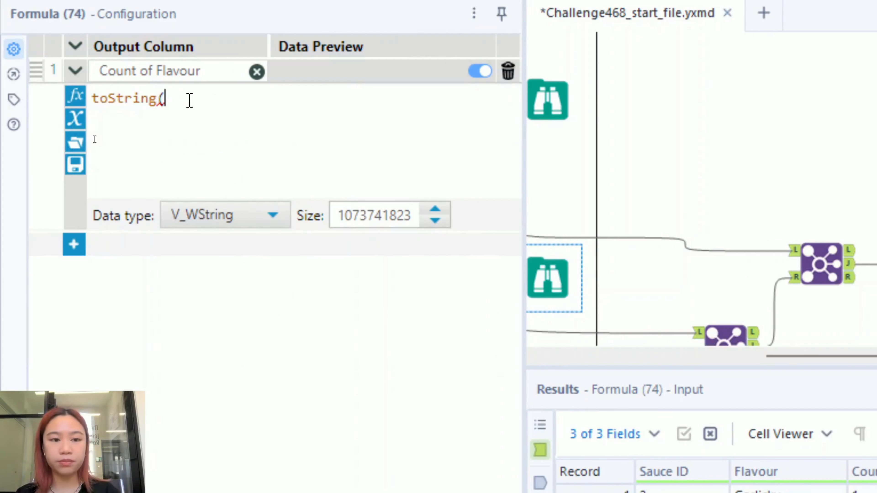
pyautogui.write('[Count')
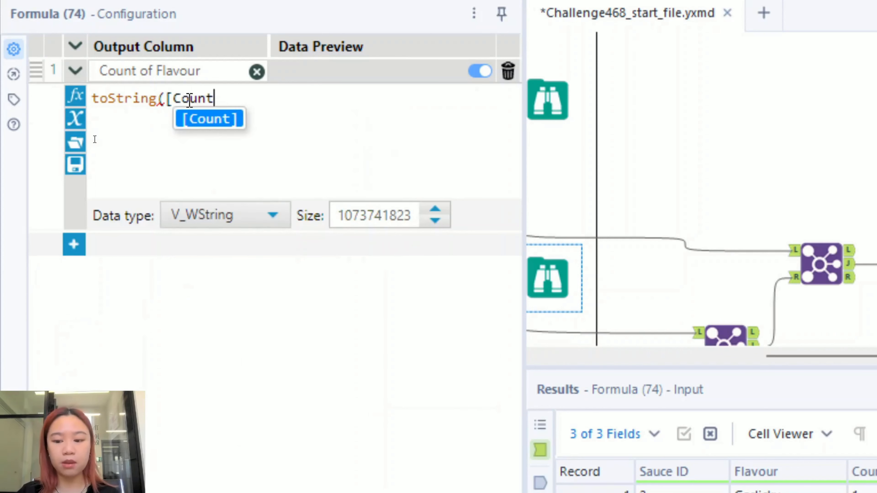
pyautogui.write('])')
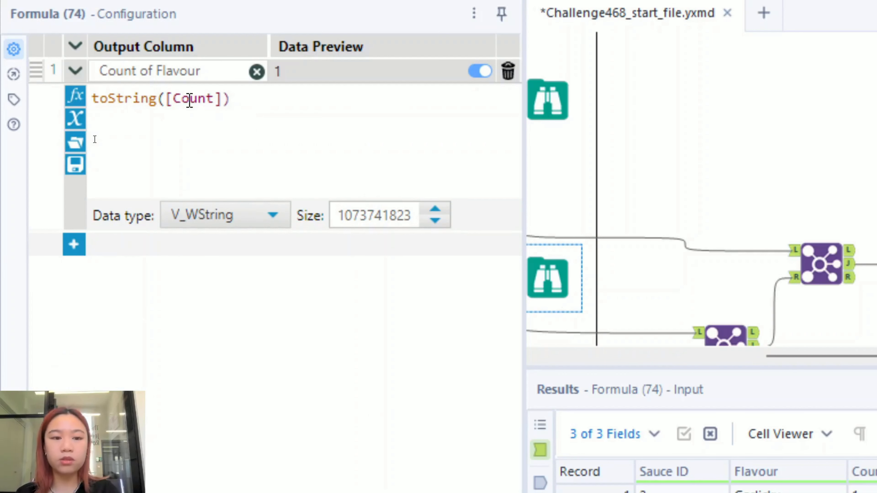
pyautogui.write('+')
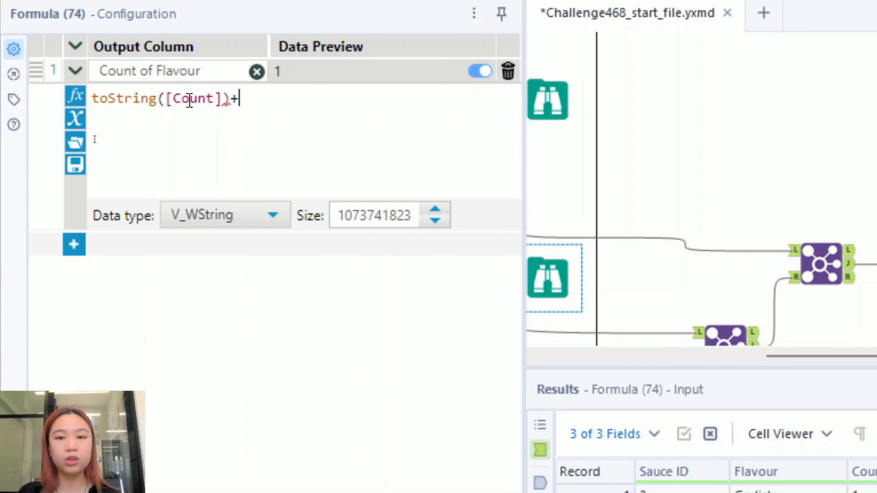
pyautogui.write("'")
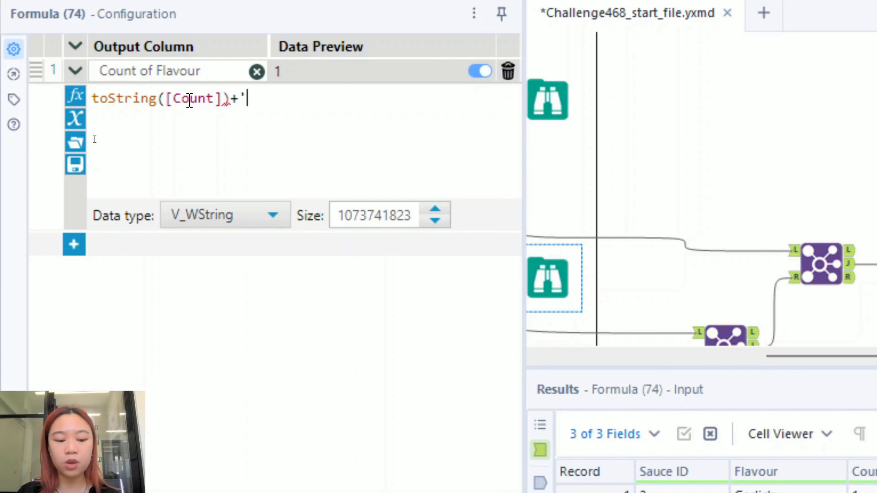
pyautogui.write('x')
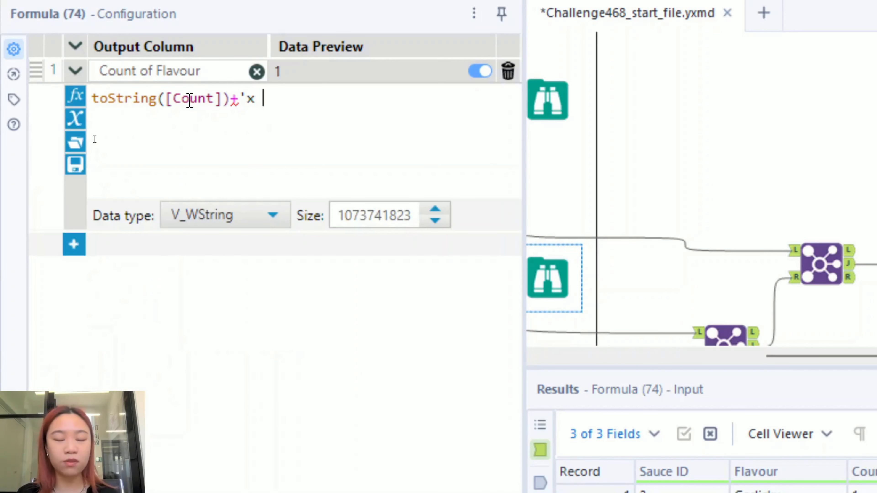
pyautogui.write(" '")
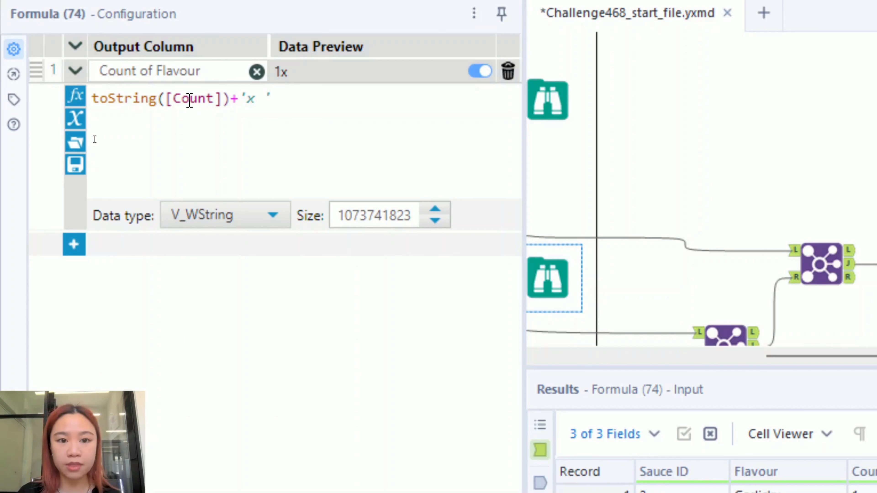
pyautogui.write('+')
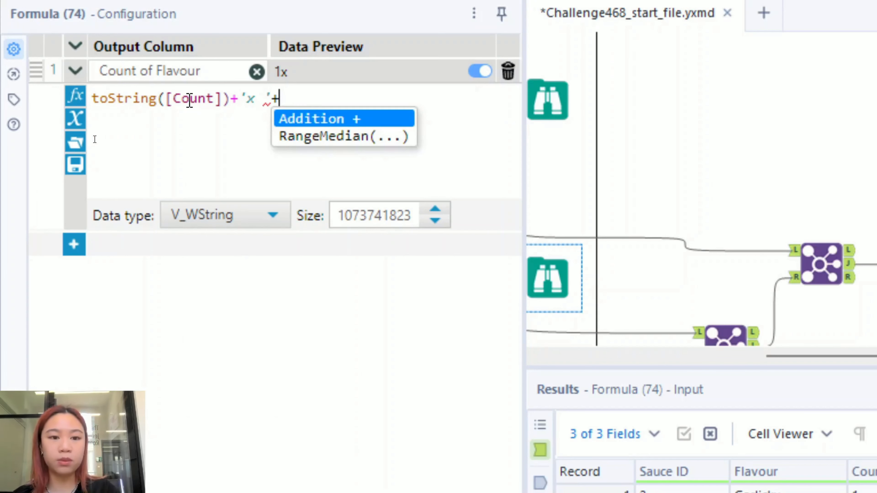
pyautogui.write('[Flavour]')
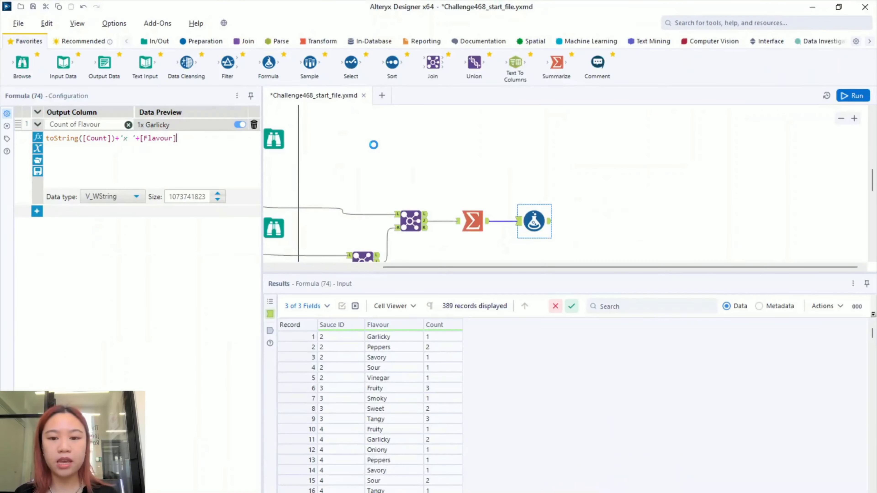
# - Run the workflow and check Formula output values like 1x Garlicky and 1x Vinegar
pyautogui.click(371, 146)
pyautogui.hotkey('ctrl', 'r')
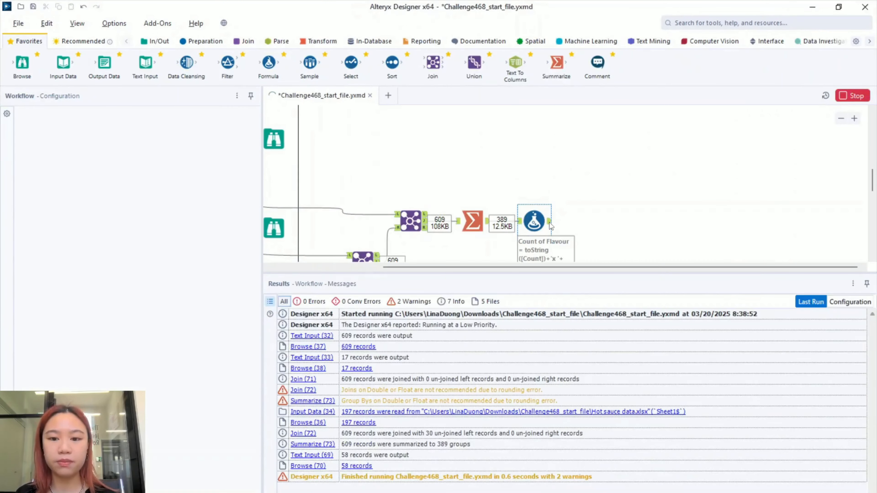
pyautogui.click(551, 224)
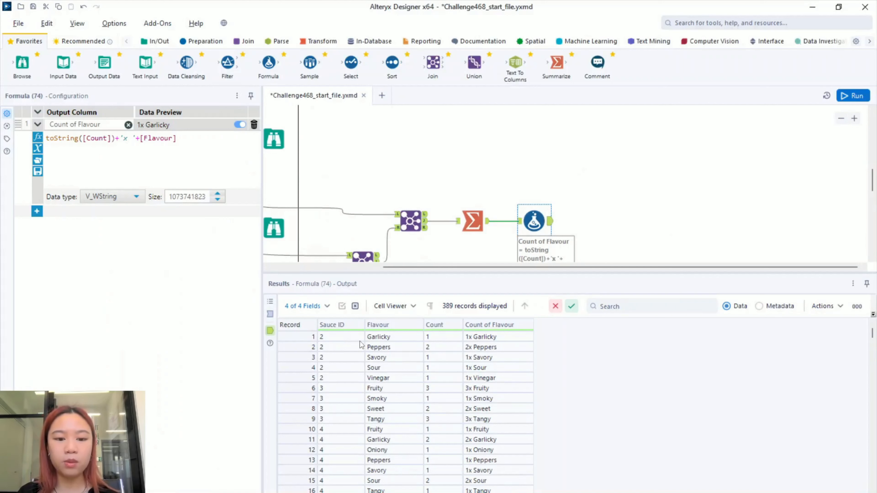
pyautogui.click(340, 338)
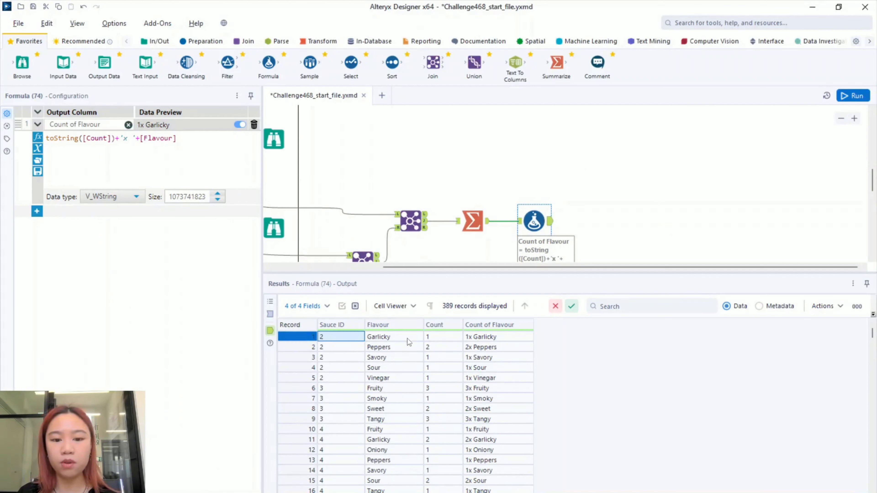
pyautogui.click(480, 342)
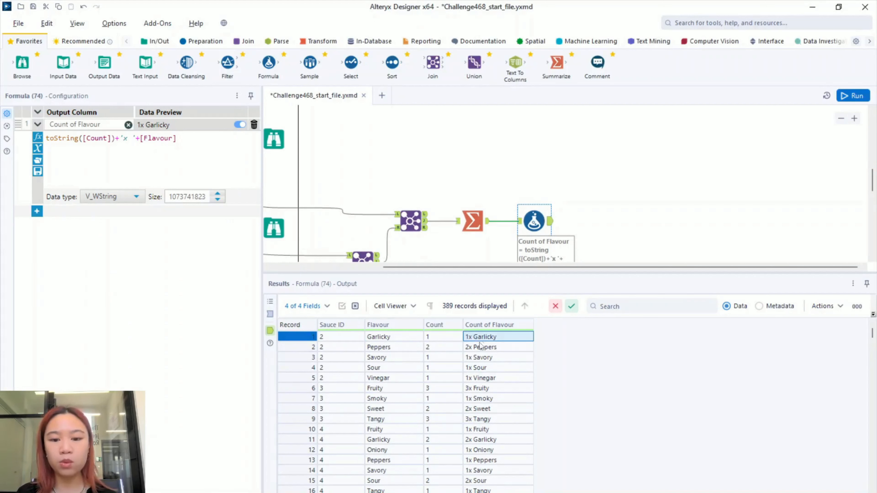
pyautogui.click(477, 379)
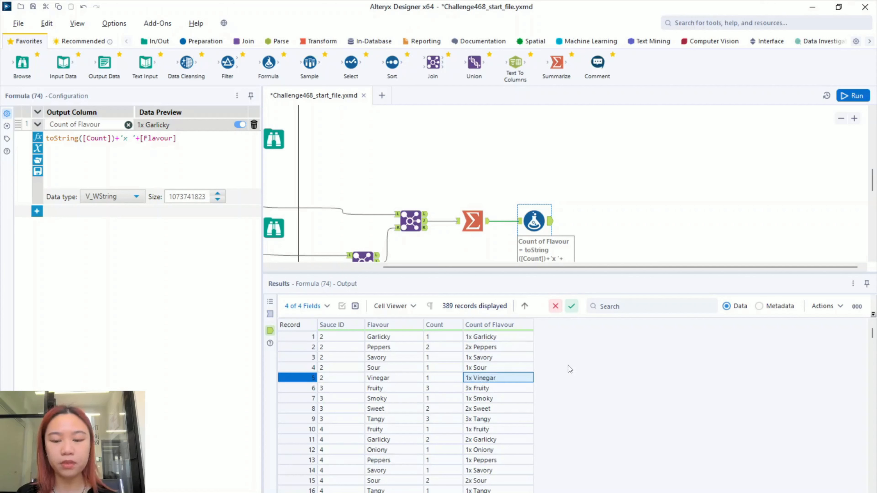
pyautogui.click(490, 191)
# - Add a Summarize tool after the Formula that groups by Sauce ID
pyautogui.moveTo(558, 65); pyautogui.dragTo(591, 222)
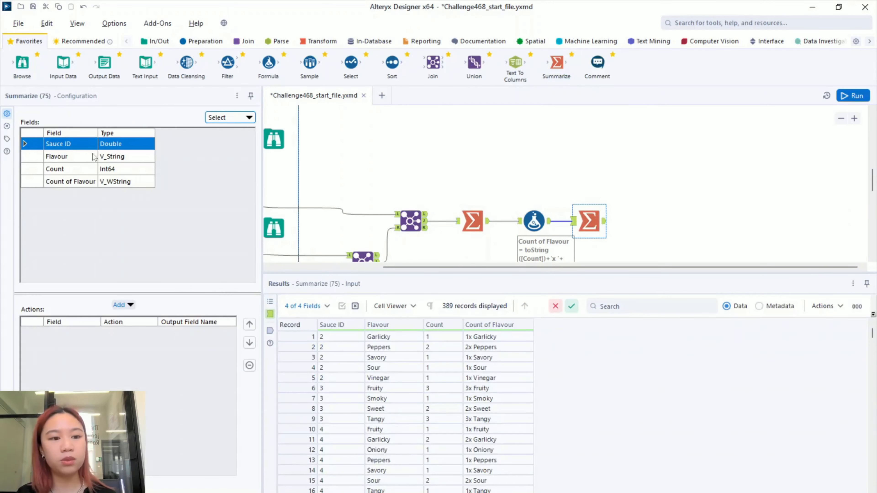
pyautogui.click(131, 306)
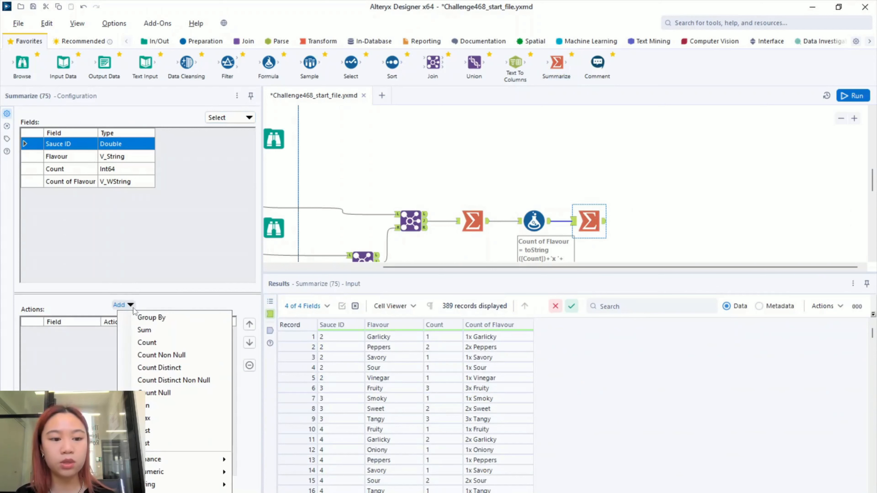
pyautogui.click(156, 320)
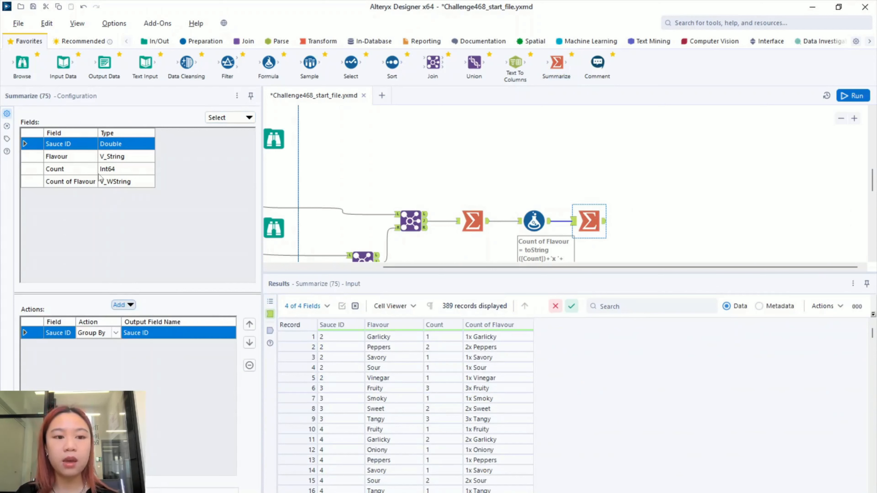
# - Concatenate the Count of Flavour values per Sauce ID and review the separator setting
pyautogui.click(80, 182)
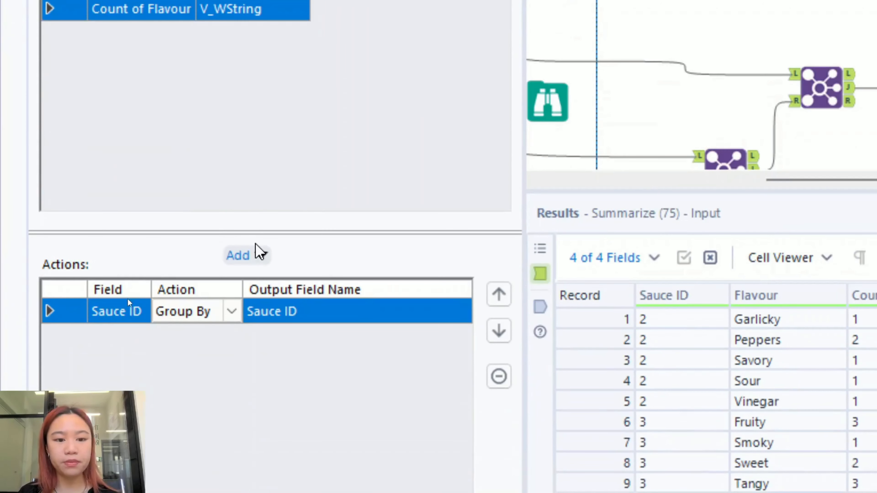
pyautogui.click(257, 255)
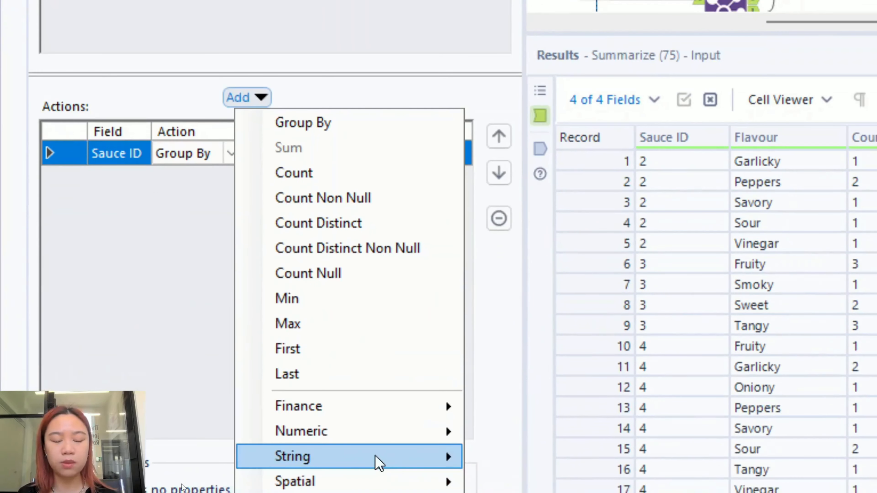
pyautogui.moveTo(308, 465)
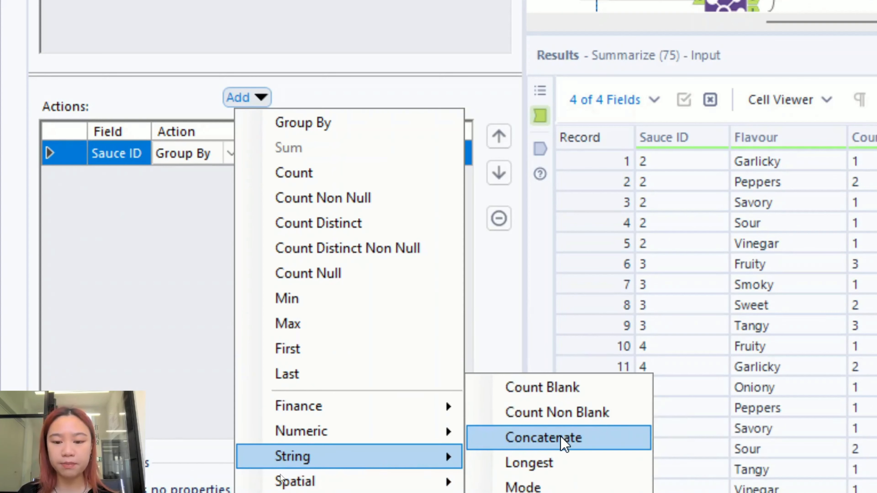
pyautogui.click(562, 439)
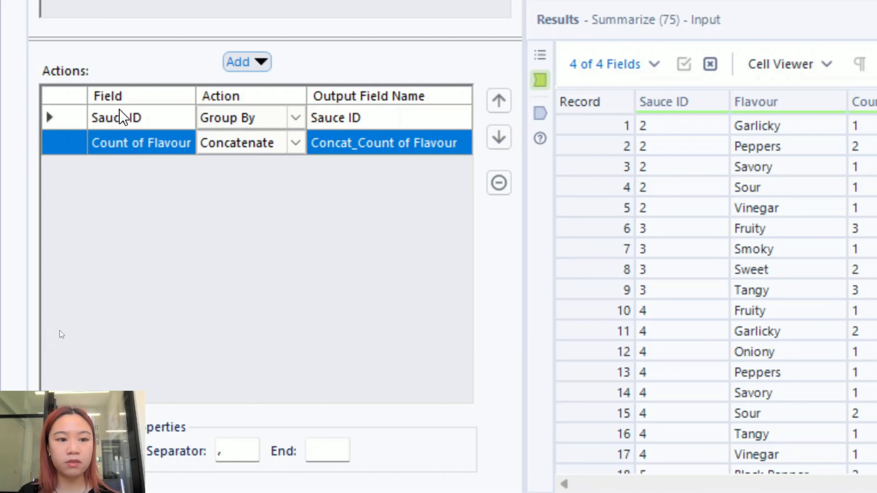
pyautogui.click(120, 117)
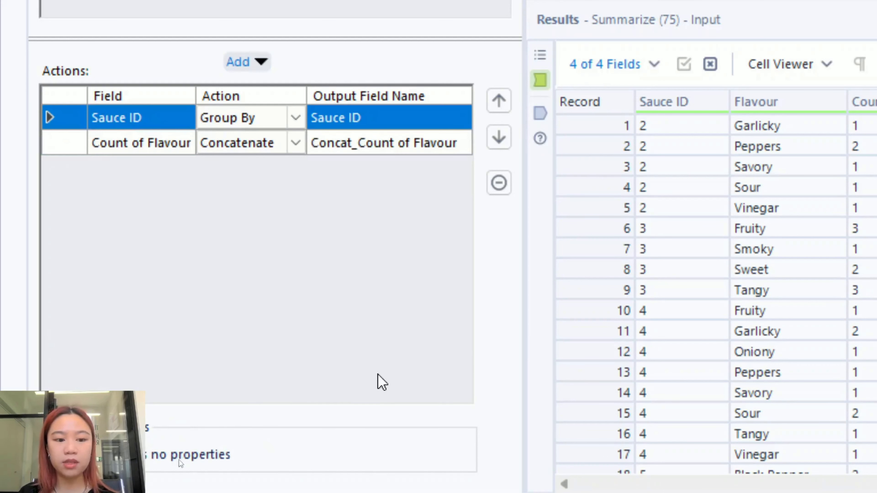
pyautogui.press('ctrl')
pyautogui.press('ctrl')
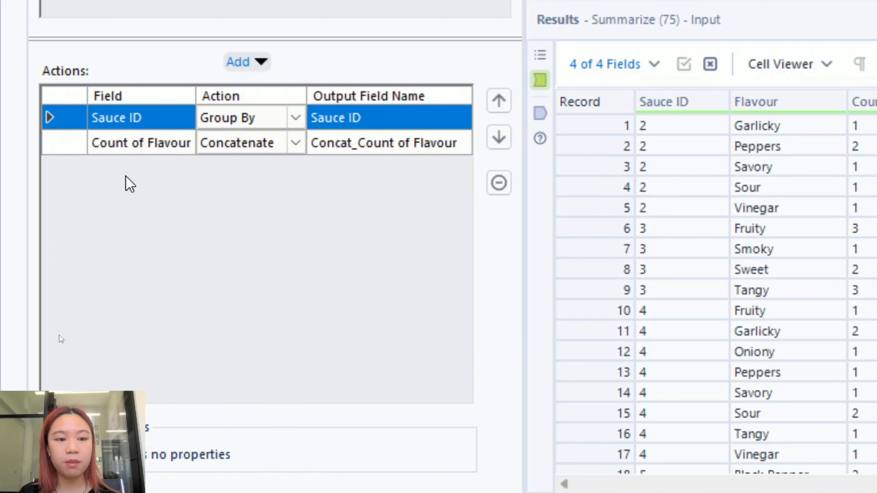
pyautogui.click(125, 140)
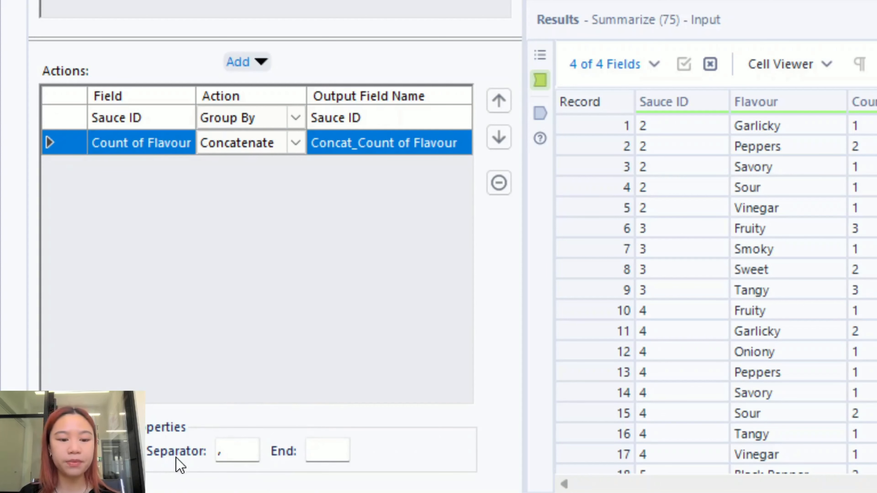
pyautogui.click(222, 451)
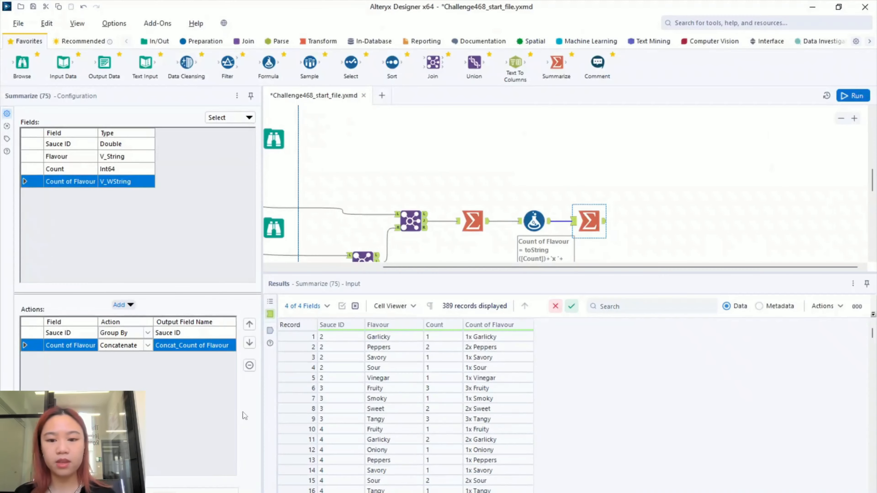
# - Rename the Concatenate output field of Summarize (75) to Flavours
pyautogui.hotkey('ctrl', 'r')
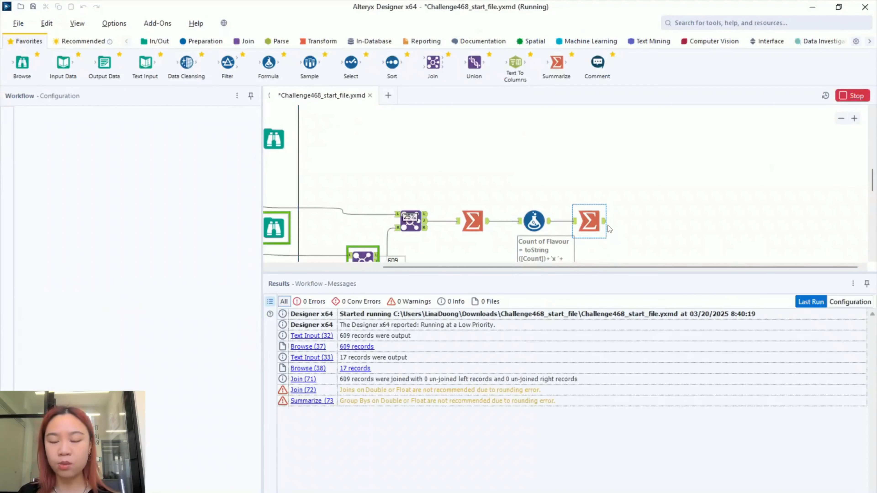
pyautogui.click(604, 221)
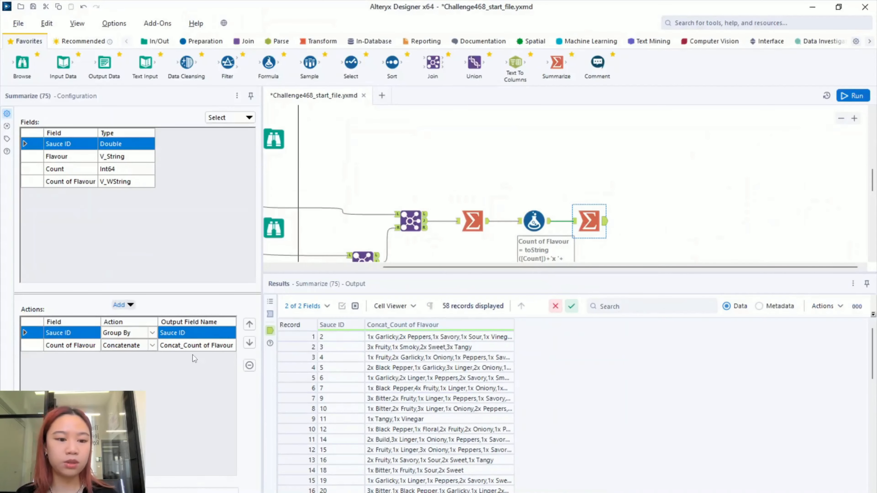
pyautogui.click(84, 348)
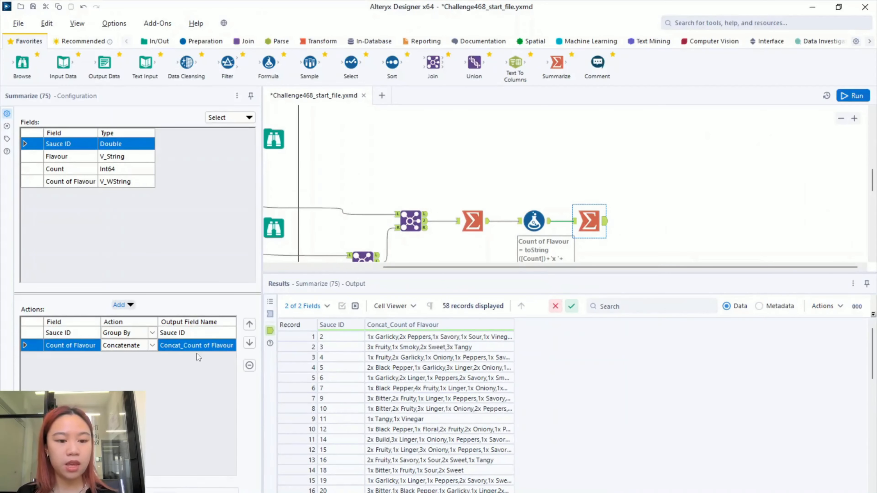
pyautogui.click(193, 346)
pyautogui.hotkey('ctrl', 'a')
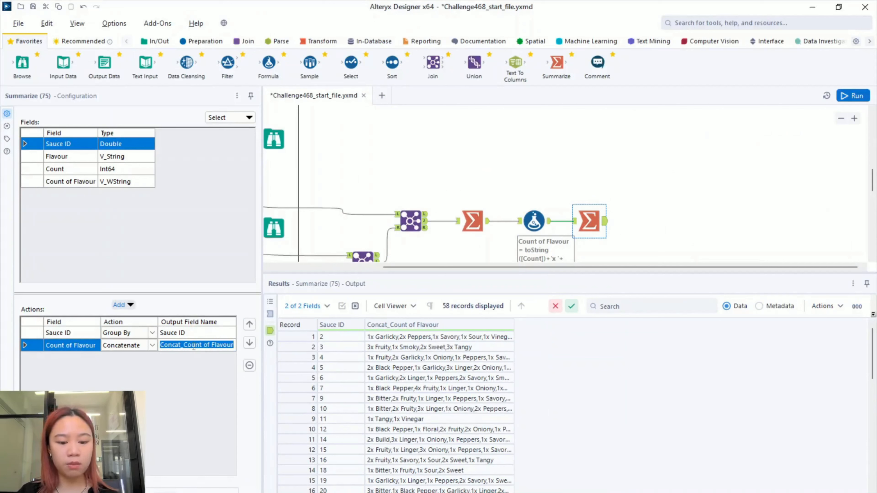
pyautogui.press('BackSpace')
pyautogui.write('Flavours')
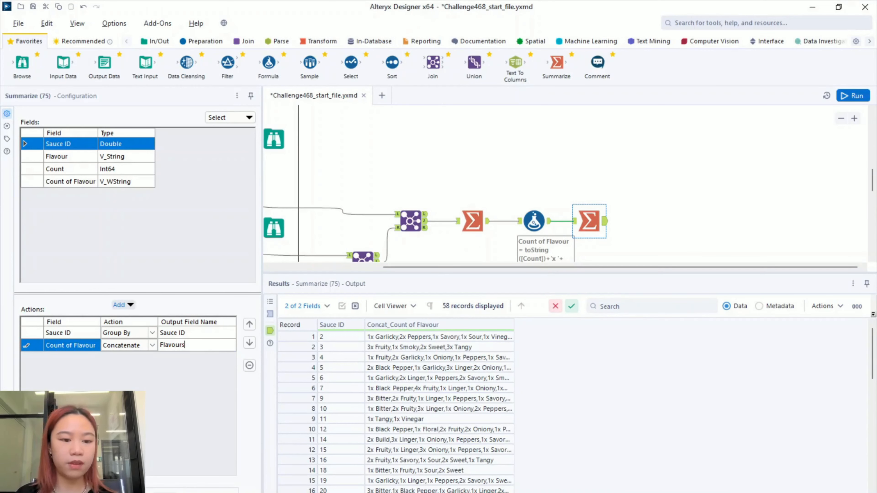
# - Rerun and review the 58-record output with its widened Flavours column
pyautogui.hotkey('ctrl', 'r')
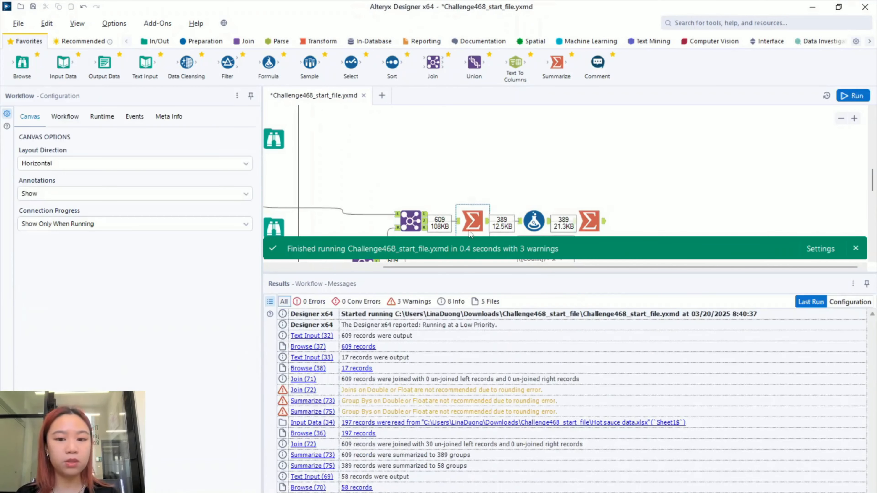
pyautogui.click(590, 221)
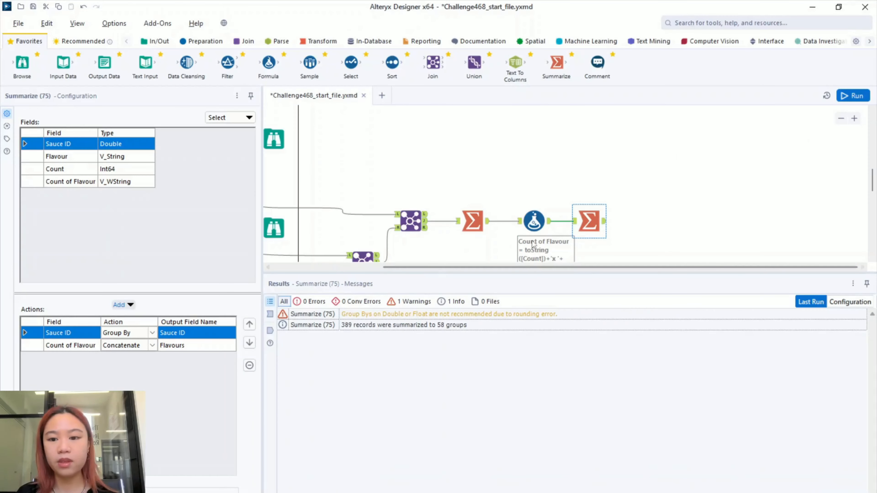
pyautogui.click(604, 222)
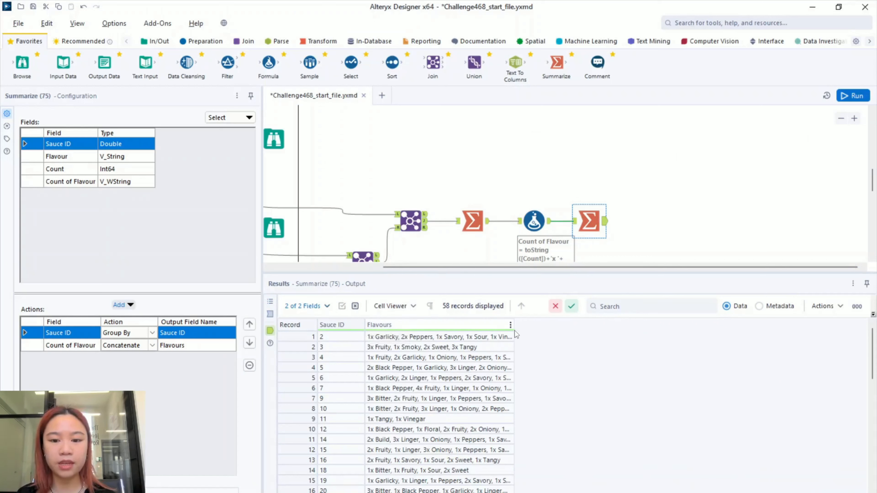
pyautogui.moveTo(514, 325); pyautogui.dragTo(688, 335)
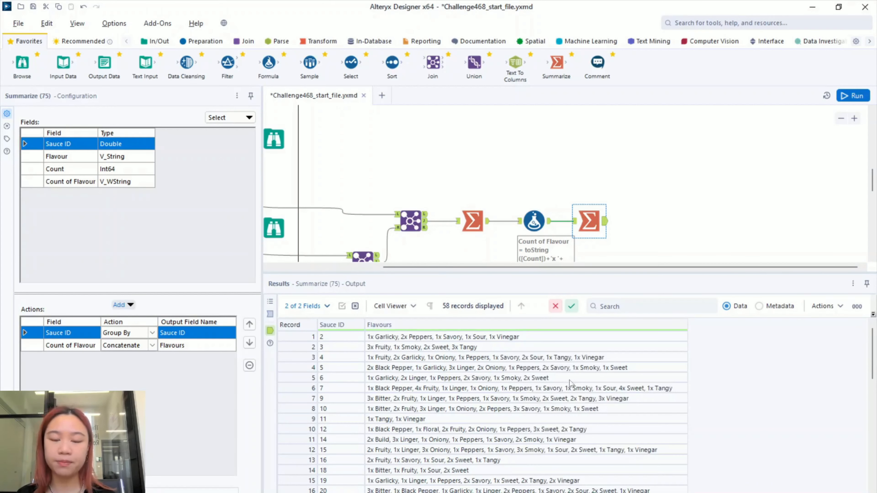
pyautogui.moveTo(509, 272); pyautogui.dragTo(509, 401)
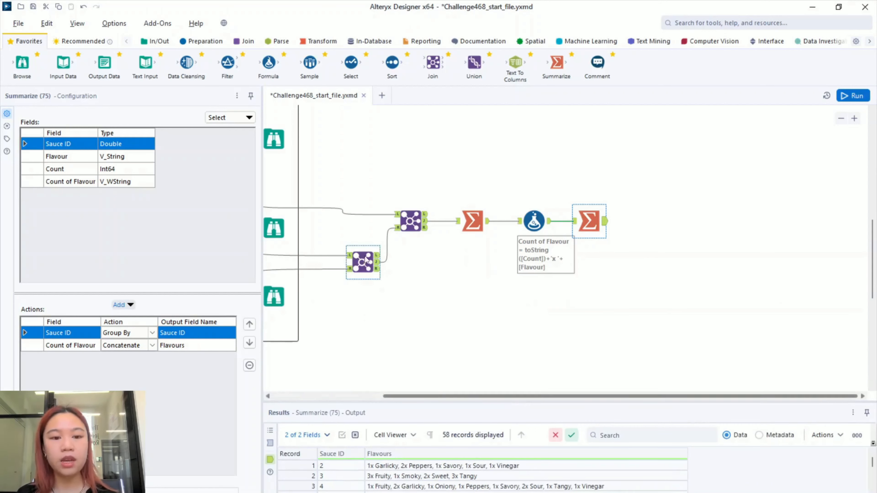
pyautogui.click(387, 301)
pyautogui.moveTo(439, 273); pyautogui.dragTo(525, 298)
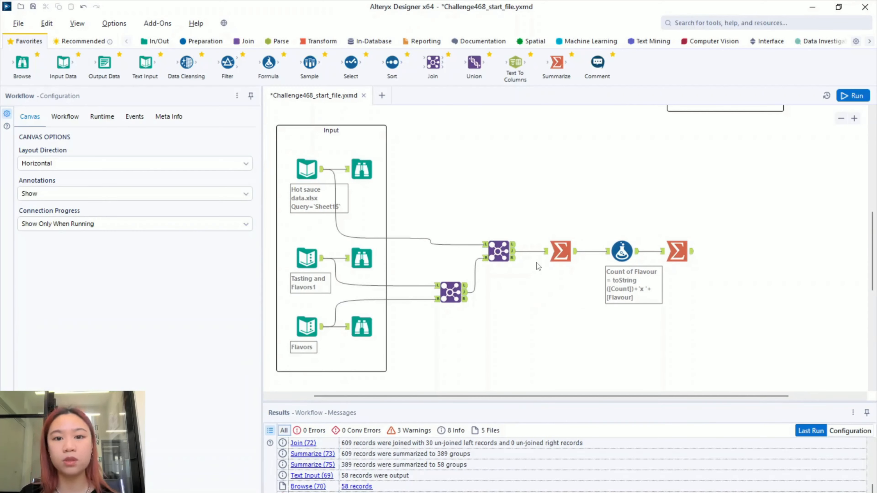
# - Show Join (72)'s 609 joined records and select the first five Viscosity values
pyautogui.moveTo(537, 289); pyautogui.dragTo(539, 301)
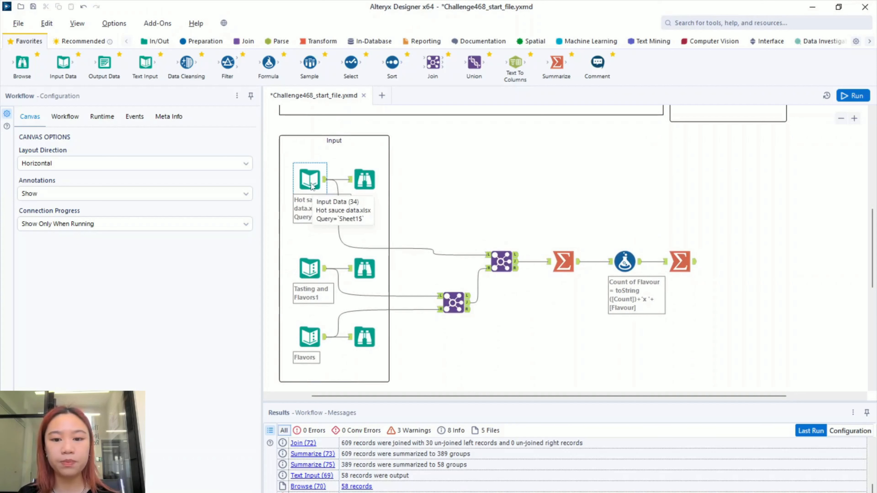
pyautogui.click(502, 262)
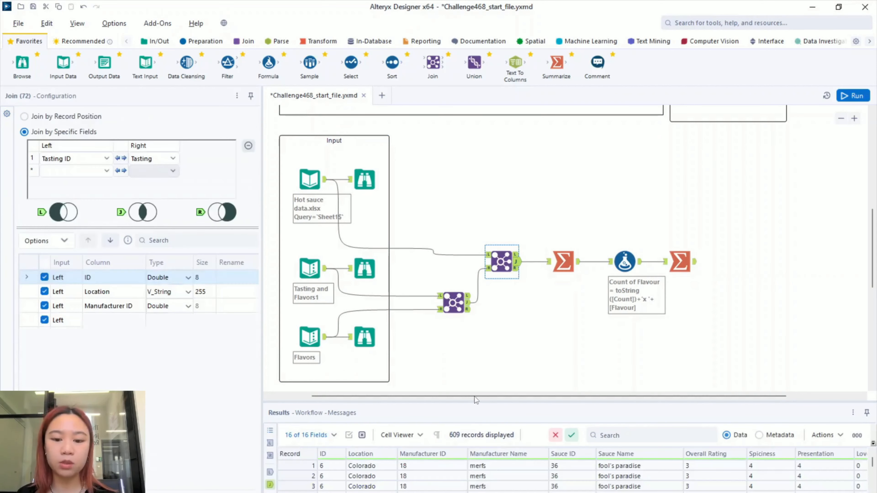
pyautogui.moveTo(476, 343); pyautogui.dragTo(478, 169)
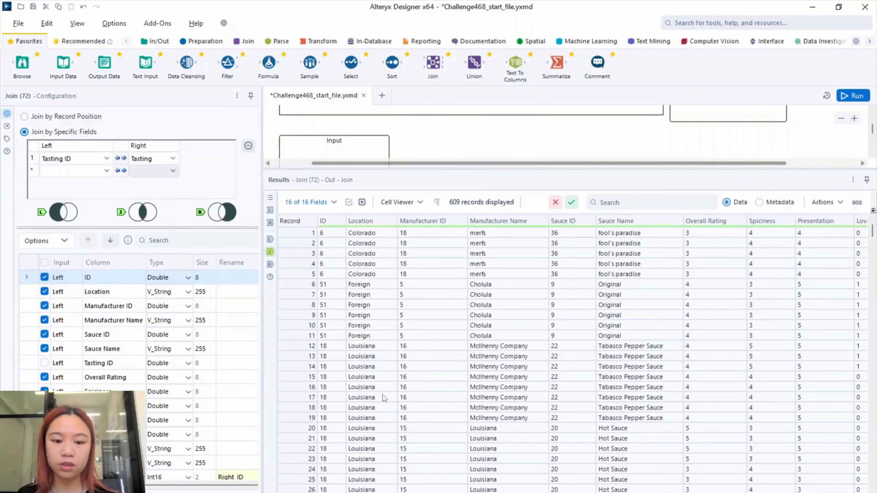
pyautogui.hscroll(4, 446, 342)
pyautogui.hscroll(4, 447, 344)
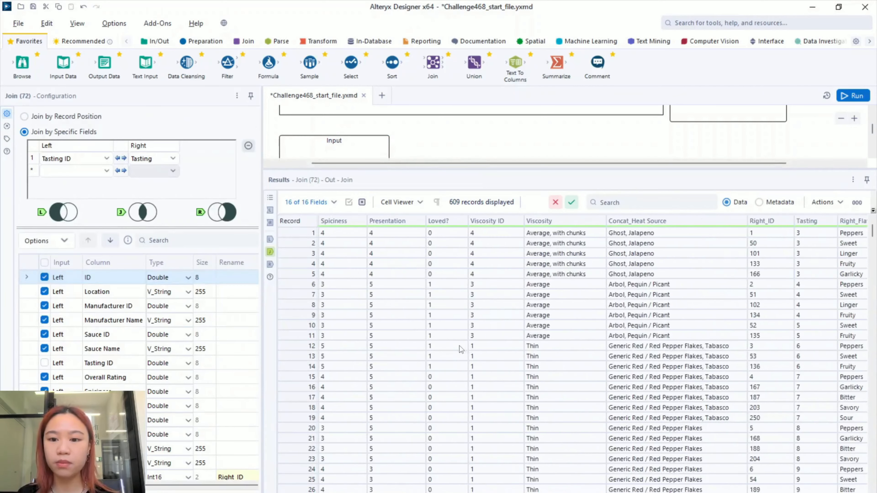
pyautogui.click(548, 236)
pyautogui.keyDown('shift'); pyautogui.click(556, 276); pyautogui.keyUp('shift')
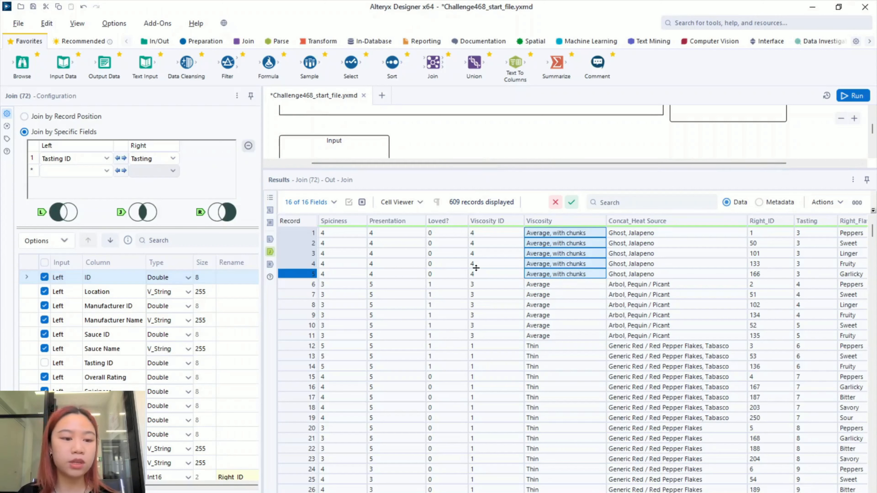
pyautogui.moveTo(476, 268); pyautogui.dragTo(474, 382)
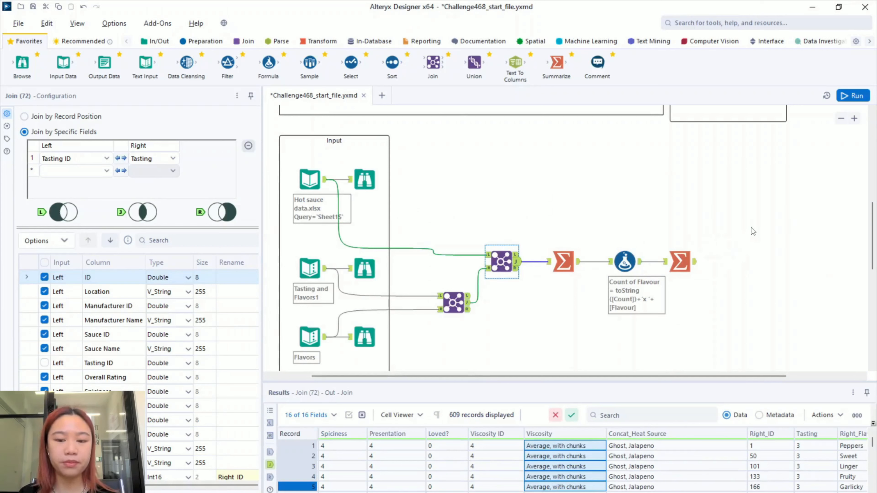
# - Add a Summarize fed by the Hot sauce data, grouping by Sauce ID
pyautogui.moveTo(557, 62); pyautogui.dragTo(499, 188)
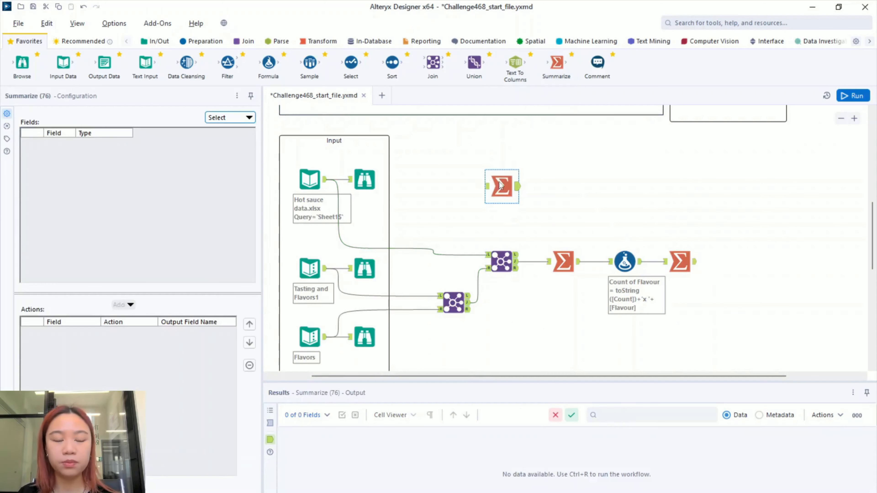
pyautogui.moveTo(326, 179); pyautogui.dragTo(500, 178)
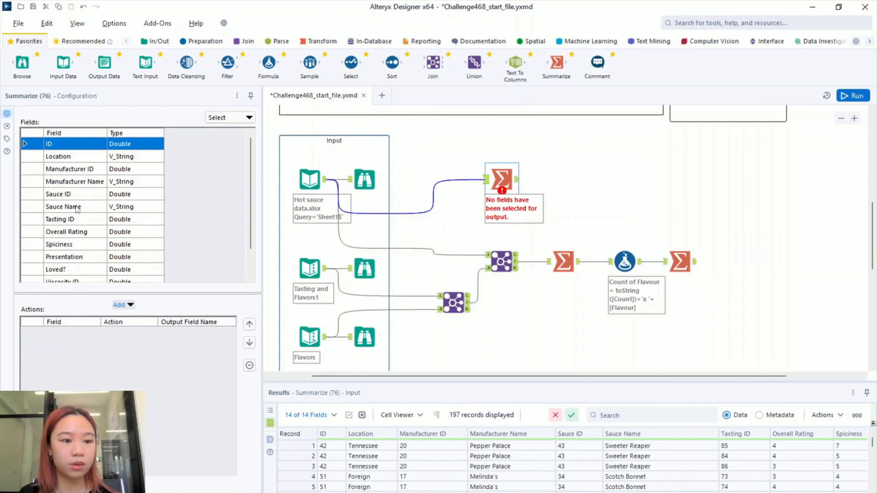
pyautogui.click(81, 196)
pyautogui.click(123, 305)
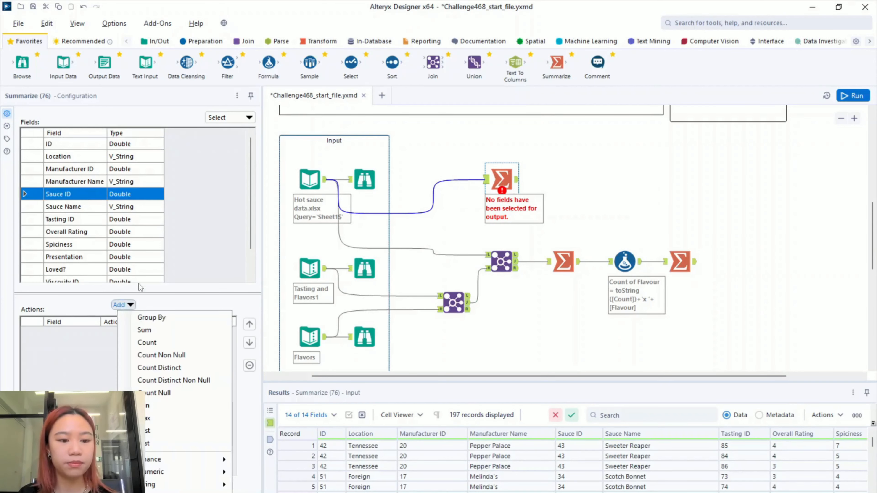
pyautogui.click(153, 317)
pyautogui.scroll(-1, 183, 197)
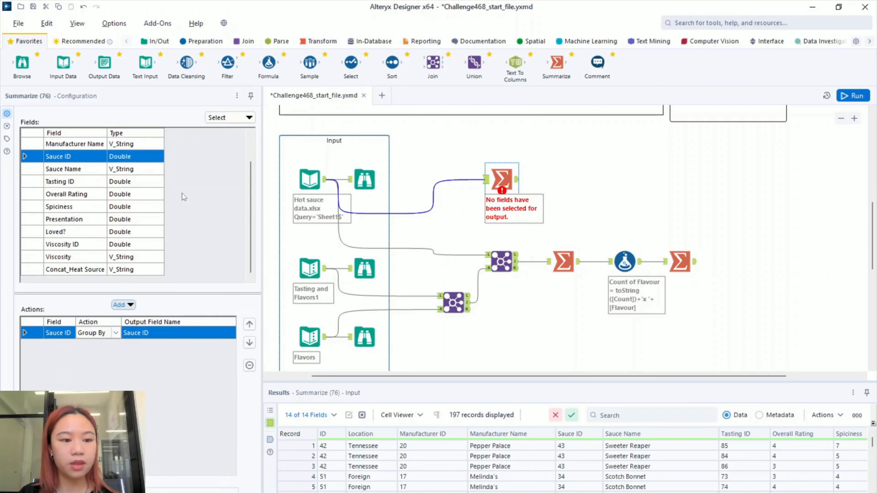
# - Also group by Viscosity, add a Count of Viscosity, and run the workflow
pyautogui.click(86, 246)
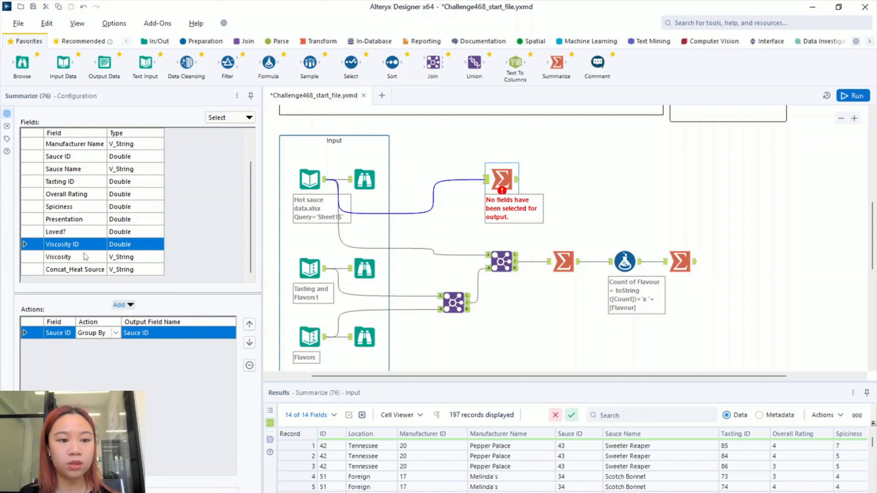
pyautogui.click(83, 259)
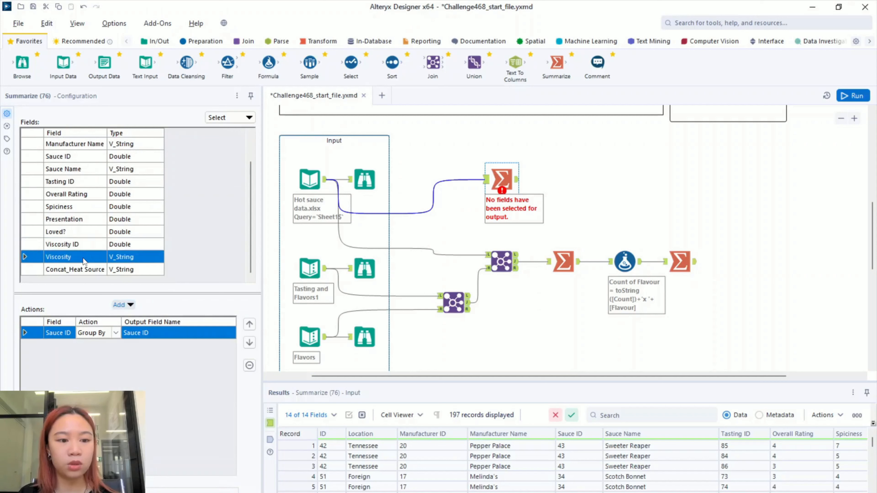
pyautogui.click(130, 305)
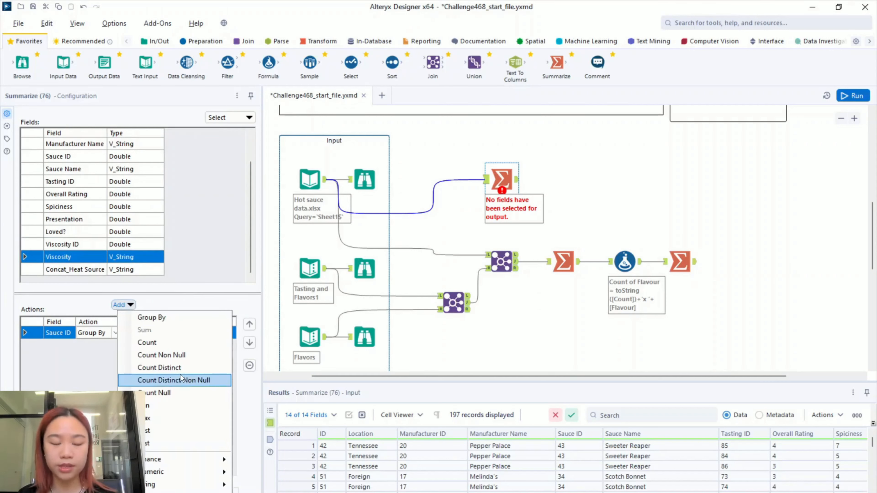
pyautogui.click(171, 318)
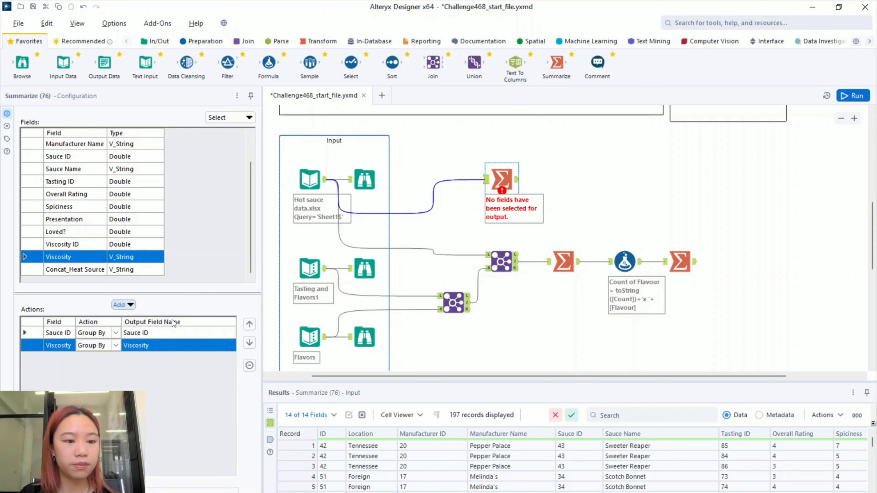
pyautogui.click(131, 307)
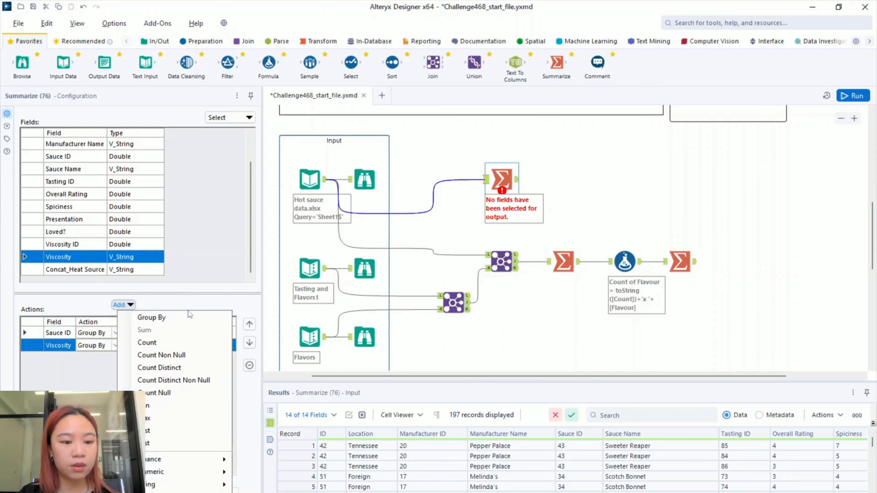
pyautogui.click(174, 344)
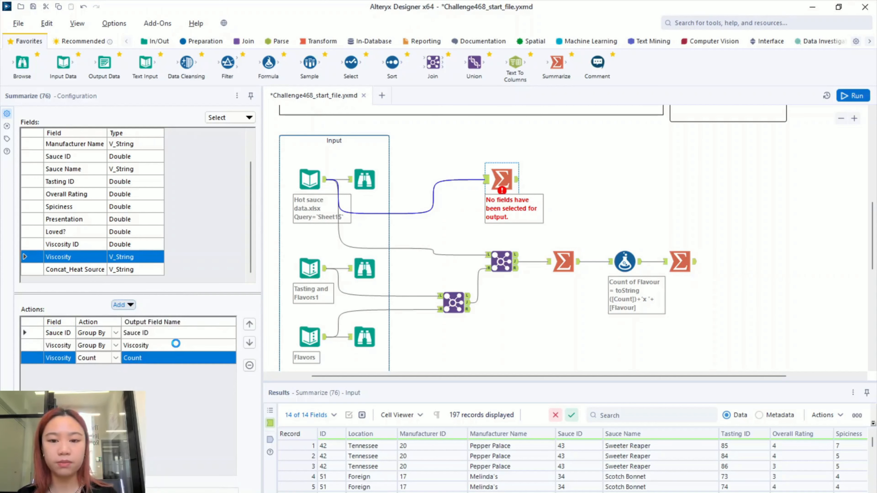
pyautogui.hotkey('ctrl', 'r')
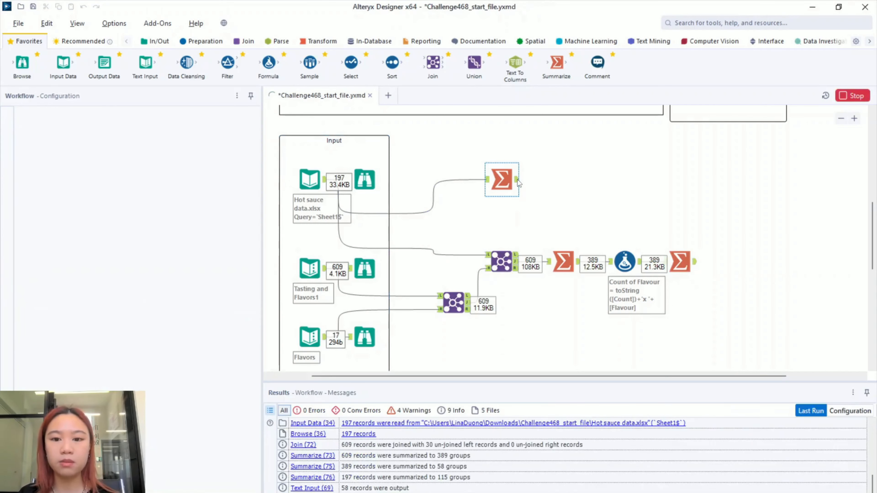
# - Inspect the 115-row viscosity summary, such as Average and Thick, then restore the full canvas
pyautogui.click(517, 180)
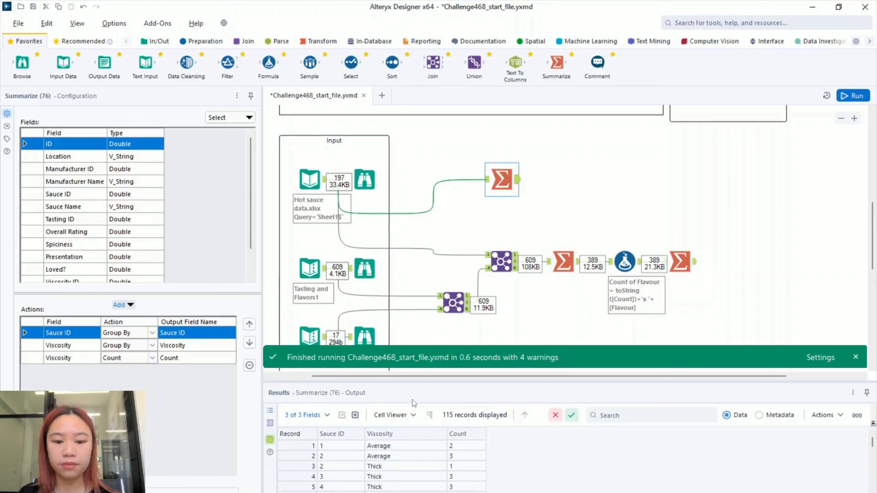
pyautogui.moveTo(431, 380); pyautogui.dragTo(458, 215)
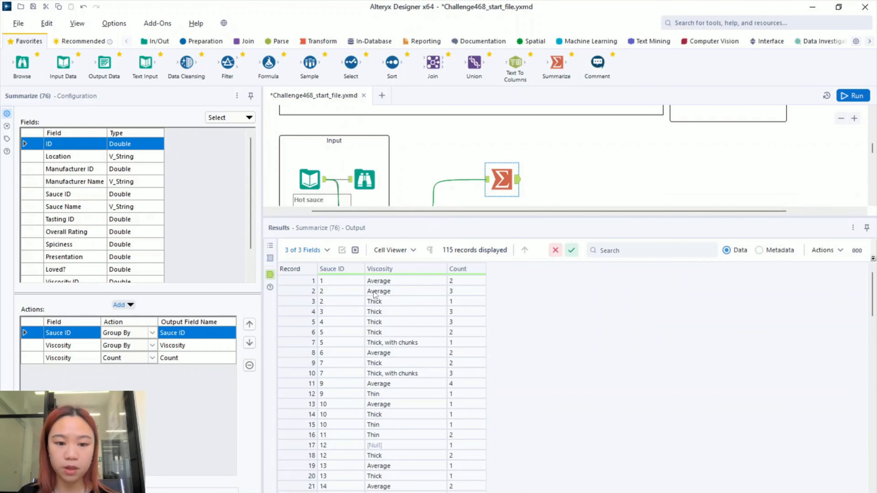
pyautogui.moveTo(324, 290); pyautogui.dragTo(338, 301)
pyautogui.click(405, 291)
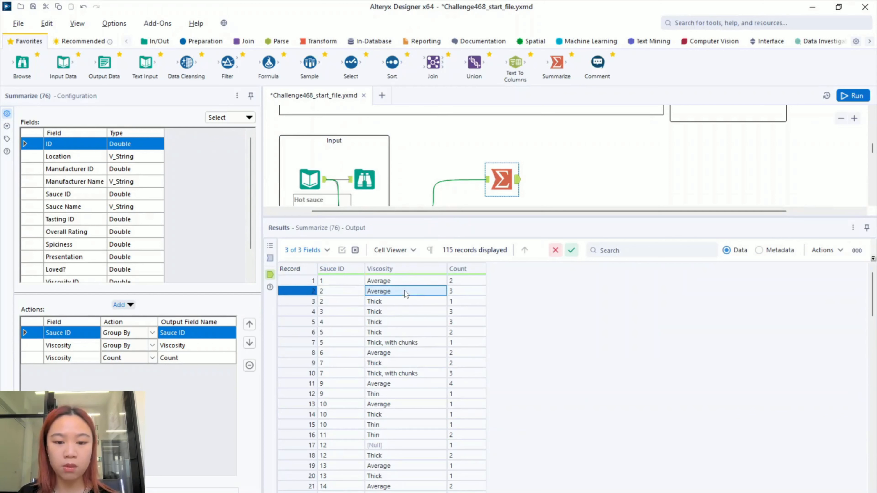
pyautogui.moveTo(405, 291); pyautogui.dragTo(411, 300)
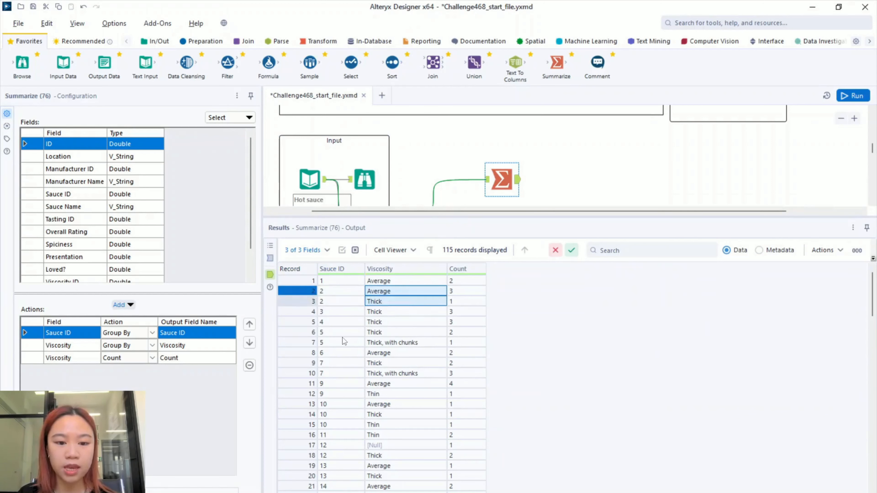
pyautogui.moveTo(344, 334); pyautogui.dragTo(346, 343)
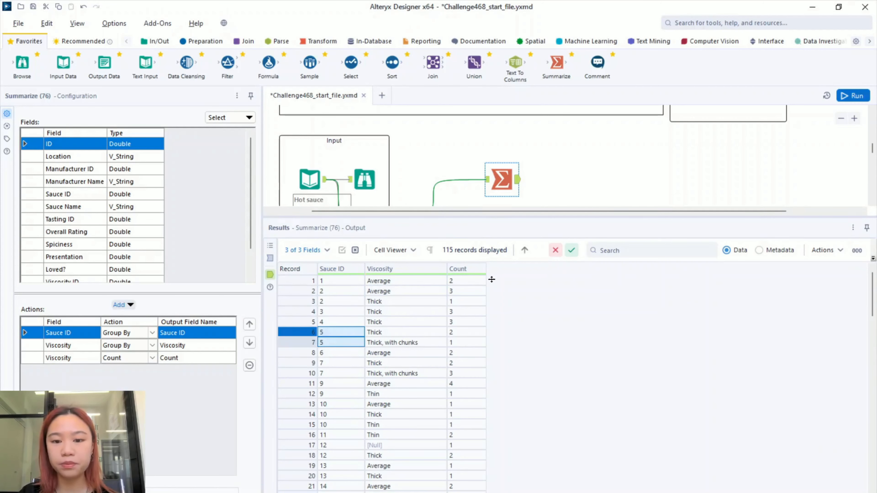
pyautogui.moveTo(472, 406); pyautogui.dragTo(473, 407)
pyautogui.click(554, 232)
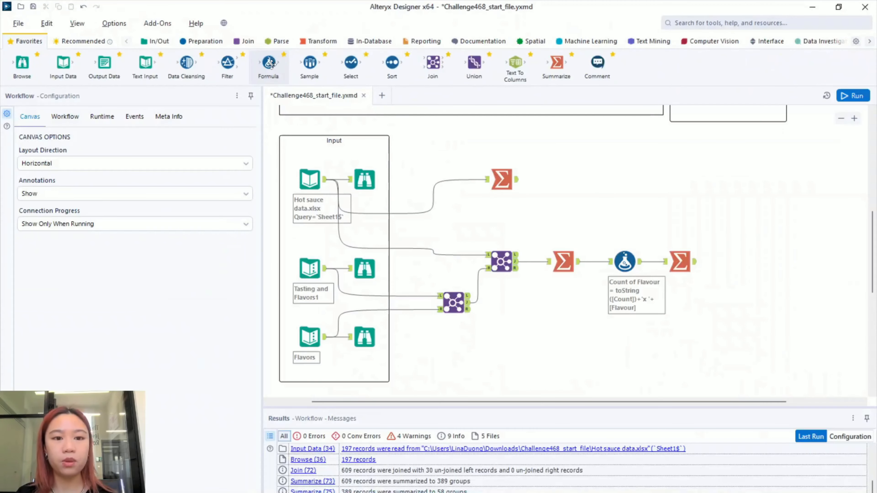
# - Add a Formula after the viscosity summary with a new Count of Viscosities column
pyautogui.moveTo(270, 63); pyautogui.dragTo(561, 181)
pyautogui.click(115, 128)
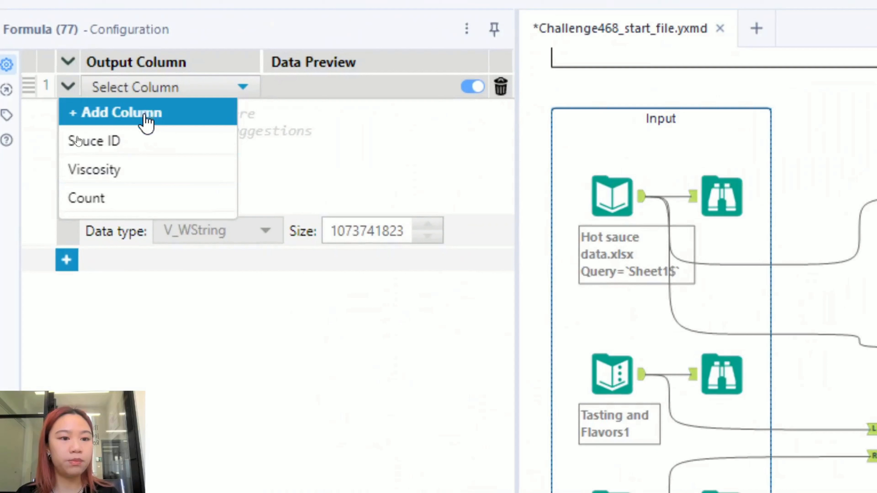
pyautogui.click(145, 115)
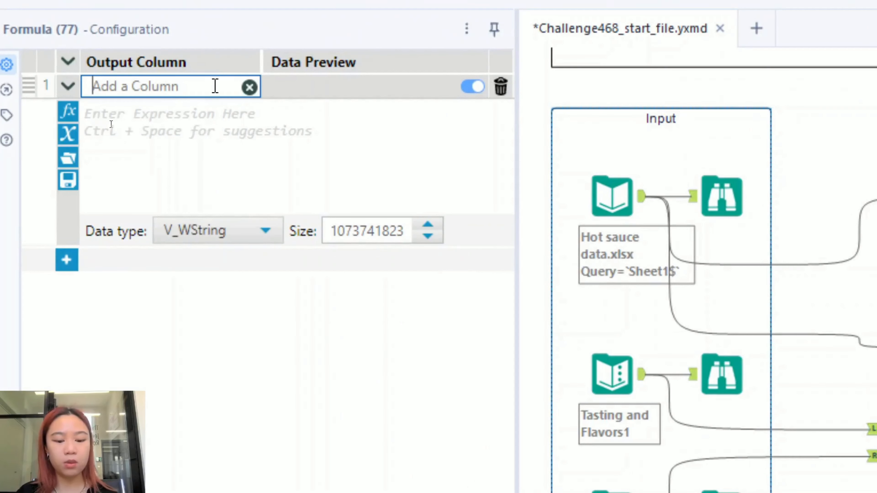
pyautogui.write('Count of ')
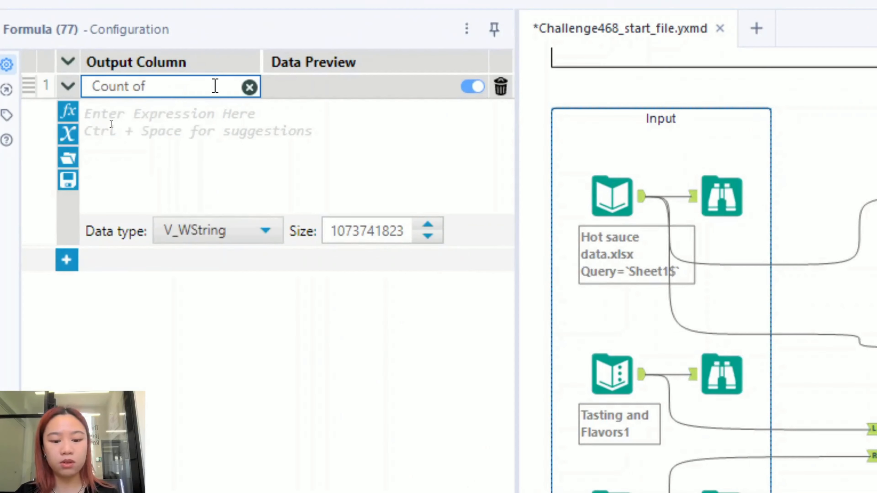
pyautogui.write('Viscositie')
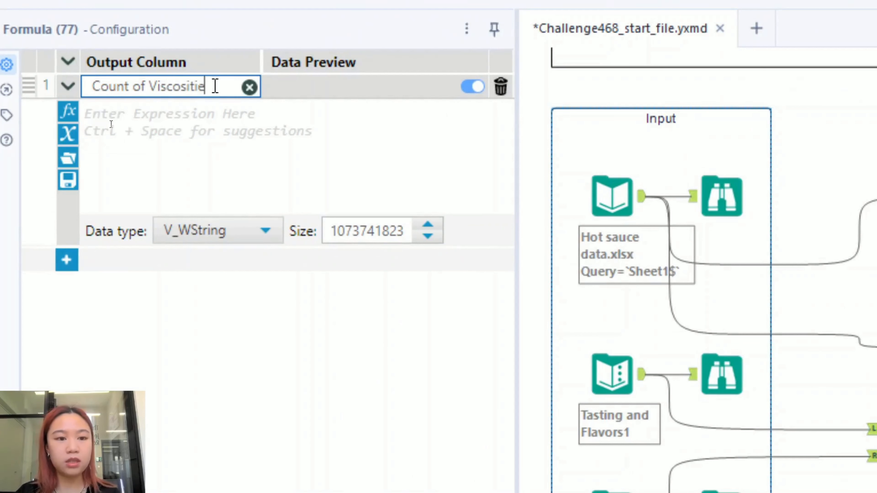
pyautogui.write('s')
# - Set its expression to ToString([Count])+'x '+[Viscosity] and run the workflow
pyautogui.click(253, 127)
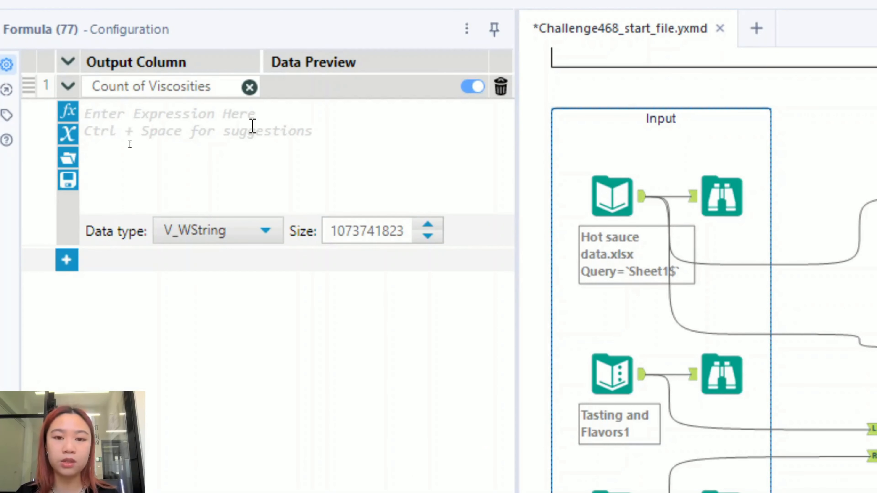
pyautogui.write('toString')
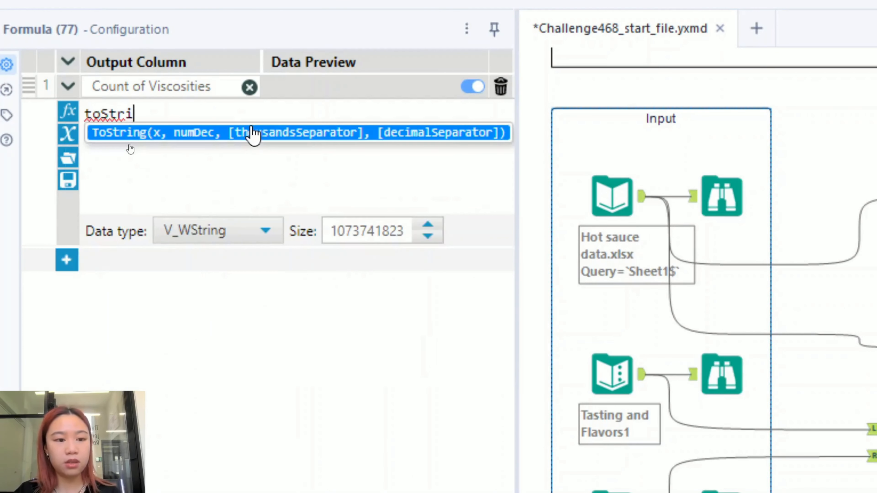
pyautogui.click(254, 133)
pyautogui.click(252, 110)
pyautogui.moveTo(252, 110); pyautogui.dragTo(158, 113)
pyautogui.press('BackSpace')
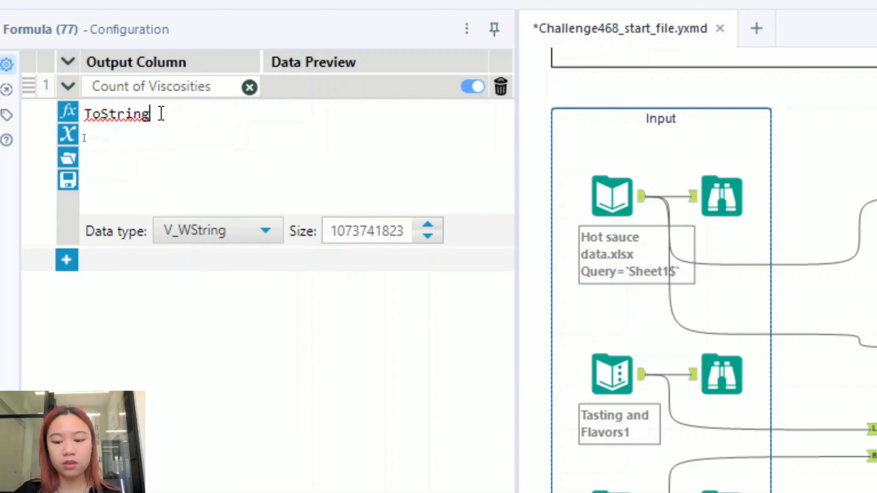
pyautogui.write('Count')
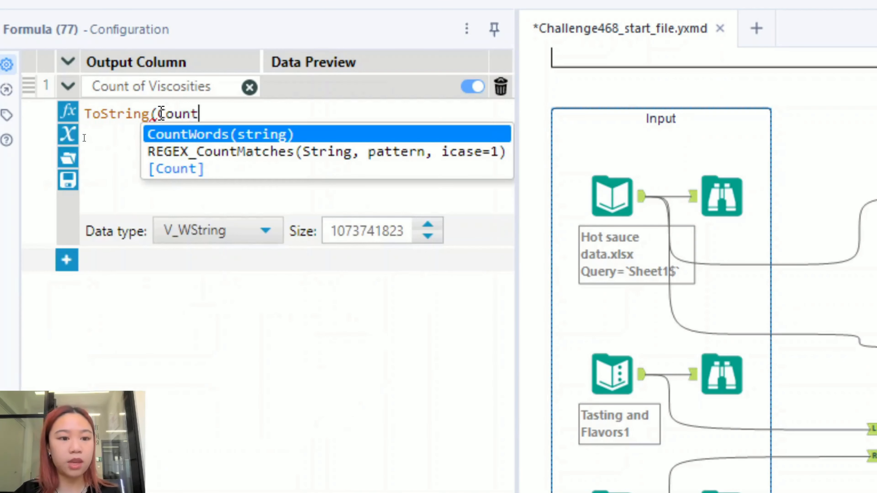
pyautogui.click(181, 169)
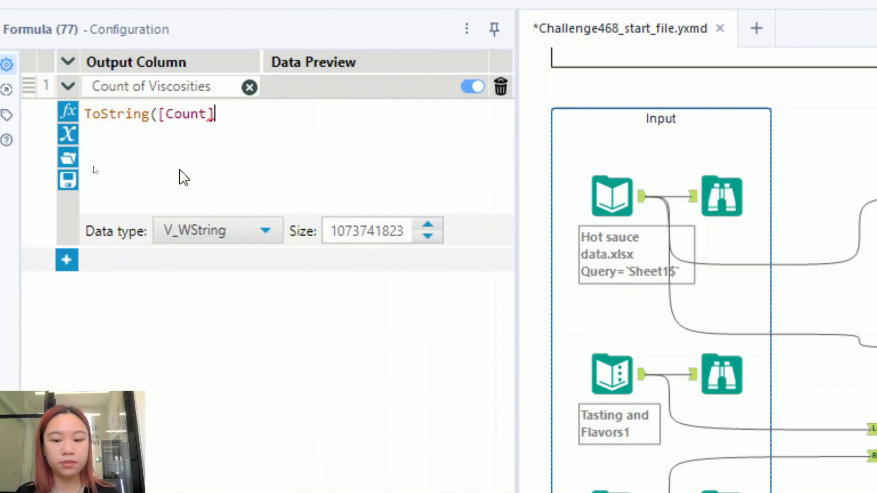
pyautogui.write(')+')
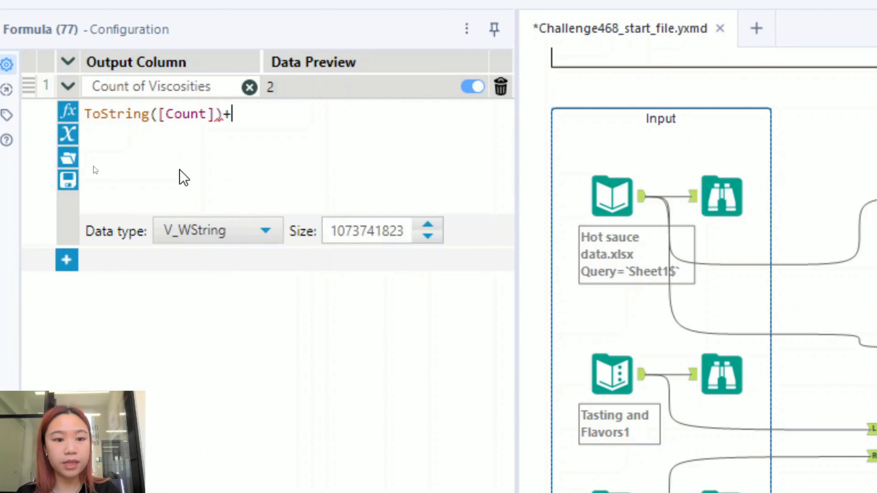
pyautogui.write("'")
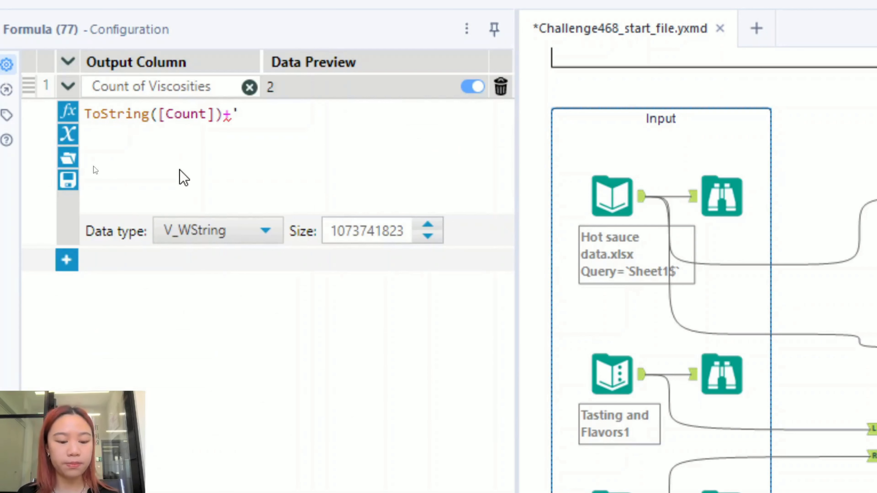
pyautogui.write('x')
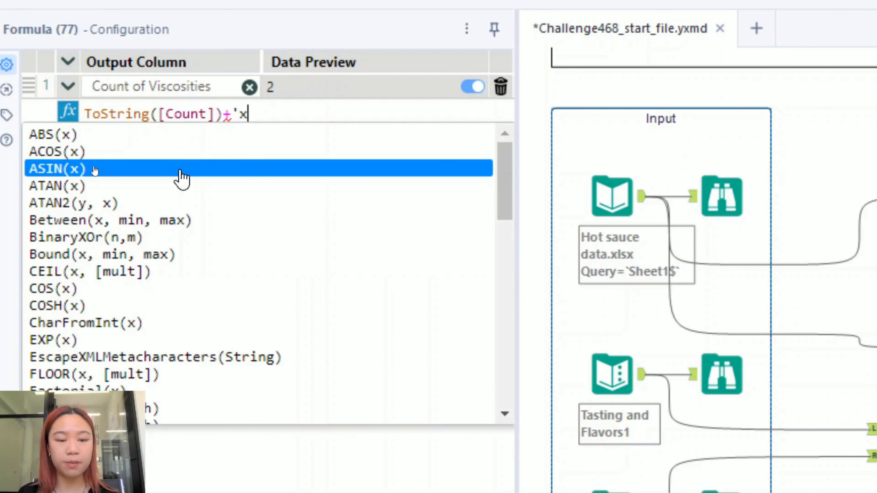
pyautogui.write(' x')
pyautogui.press('BackSpace')
pyautogui.write("'")
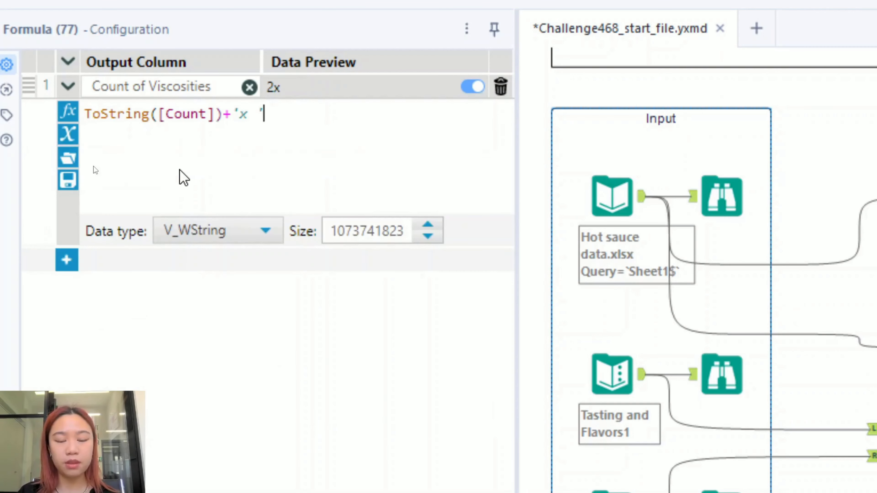
pyautogui.write('+')
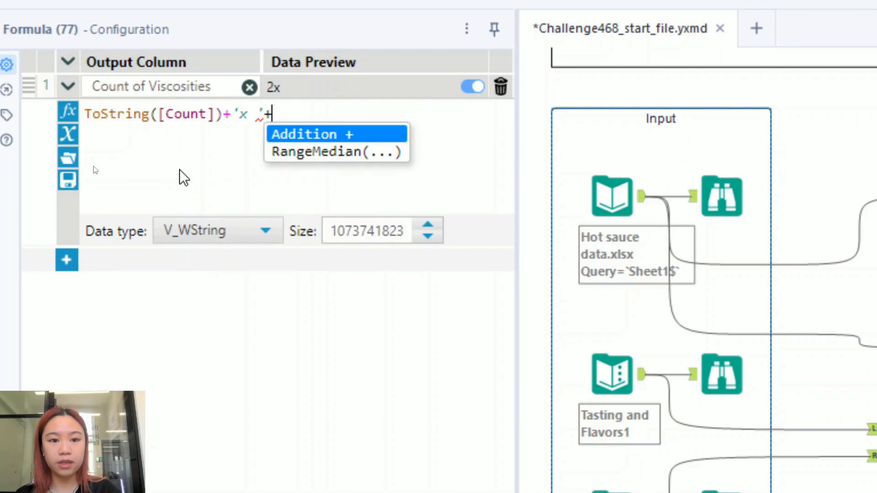
pyautogui.write('[V')
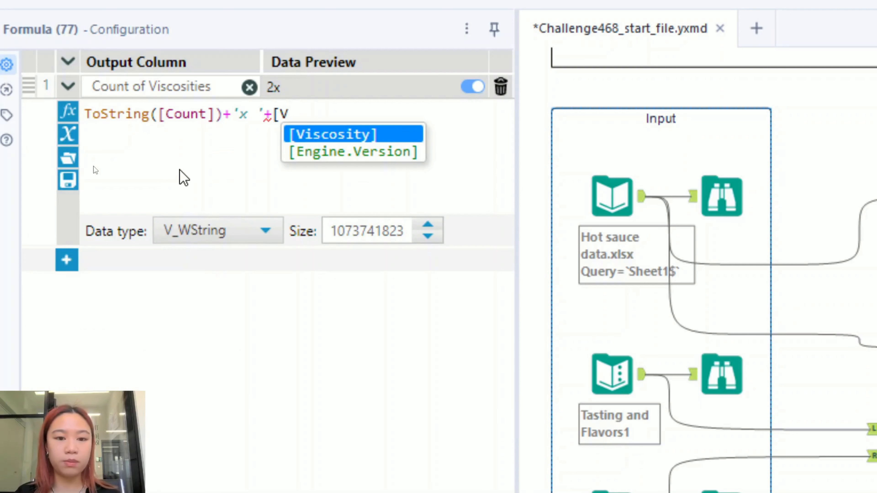
pyautogui.press('Return')
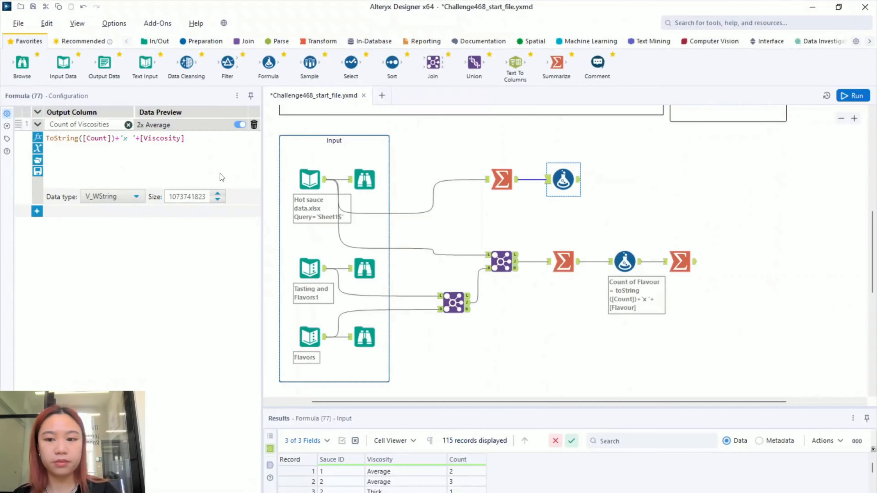
pyautogui.hotkey('ctrl', 'r')
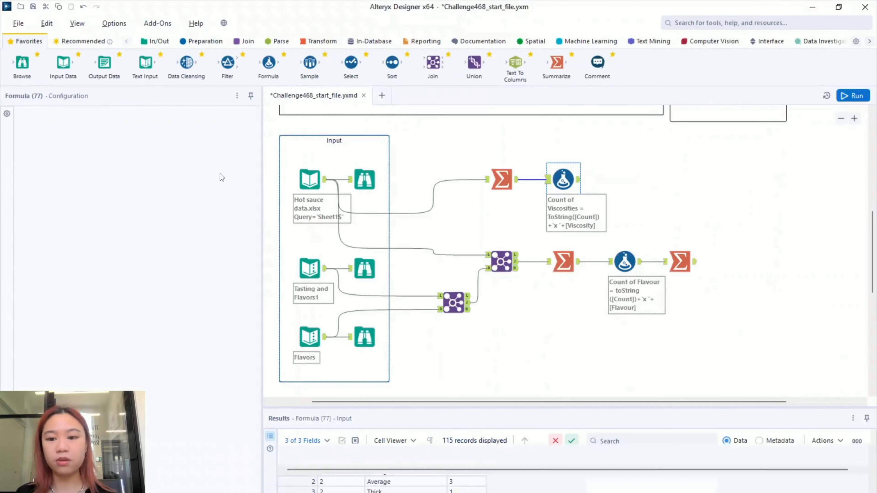
# - Add a Summarize tool after the viscosity Formula
pyautogui.click(633, 191)
pyautogui.moveTo(633, 195); pyautogui.dragTo(531, 200)
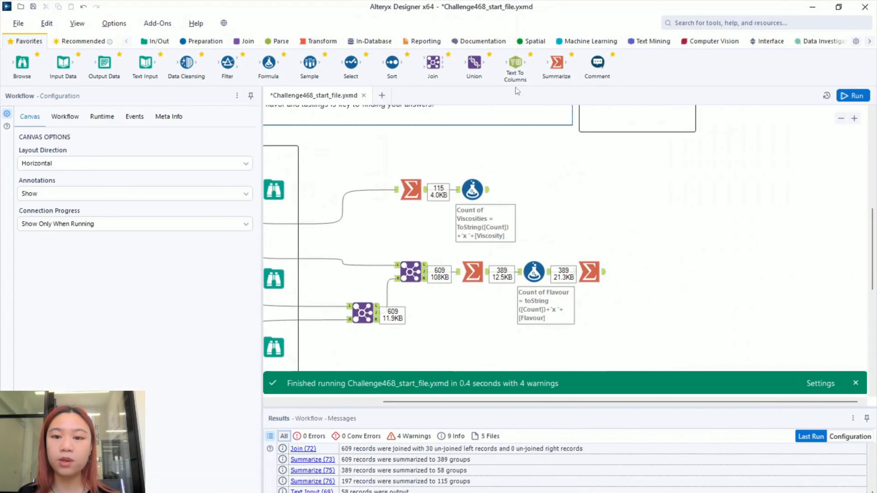
pyautogui.moveTo(559, 74); pyautogui.dragTo(535, 190)
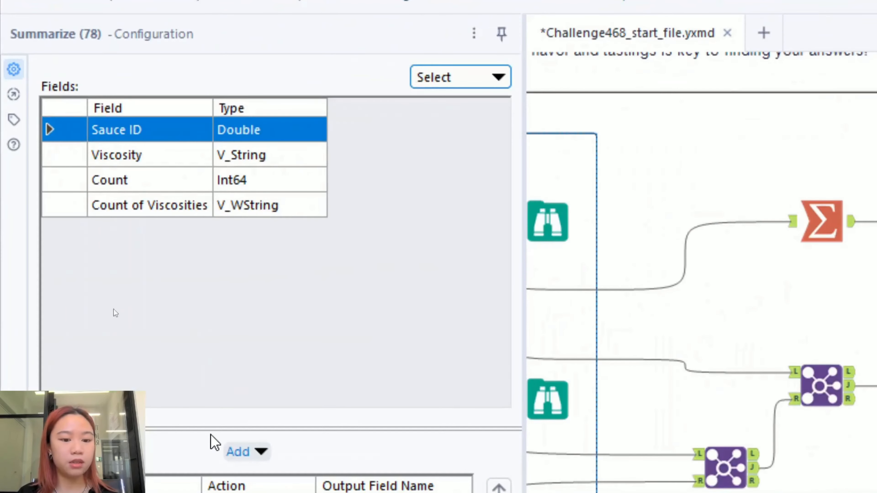
# - Group by Sauce ID, comma-concatenate Count of Viscosities, and run the workflow
pyautogui.click(128, 305)
pyautogui.click(268, 469)
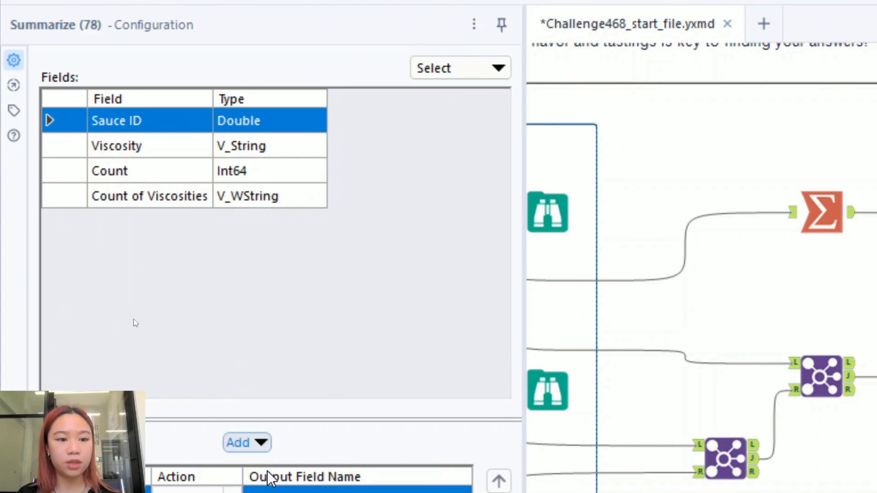
pyautogui.click(165, 196)
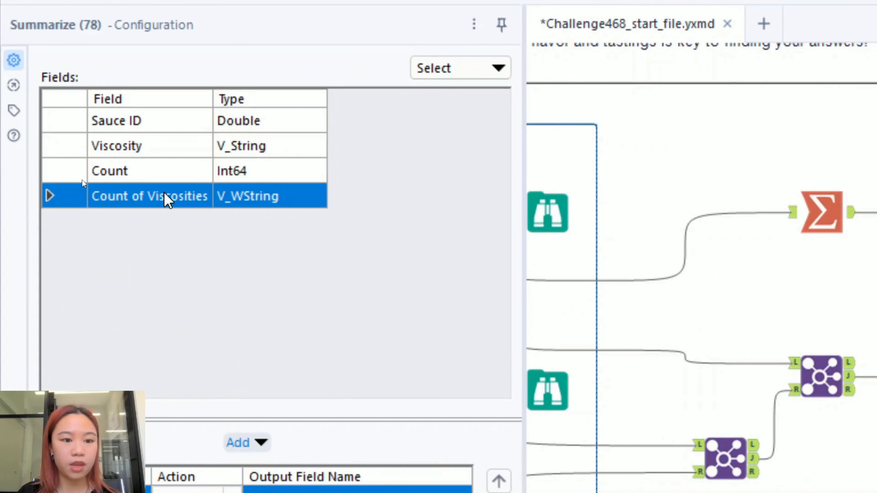
pyautogui.click(248, 444)
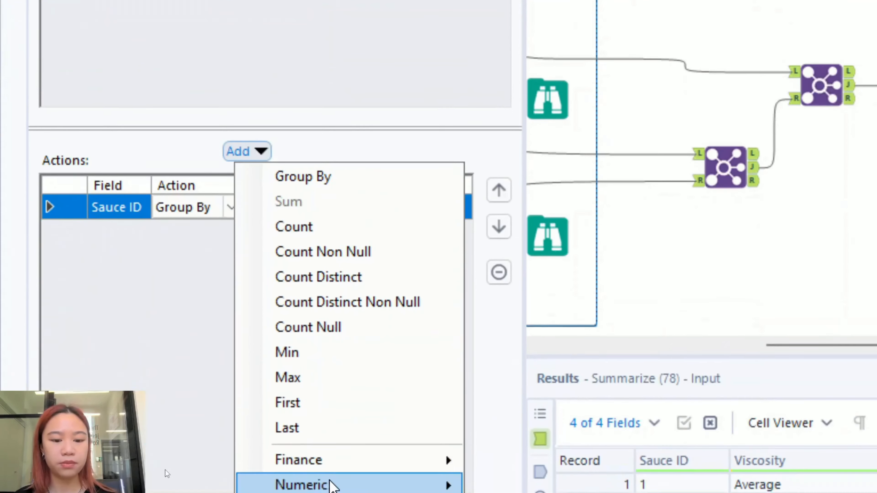
pyautogui.moveTo(333, 477)
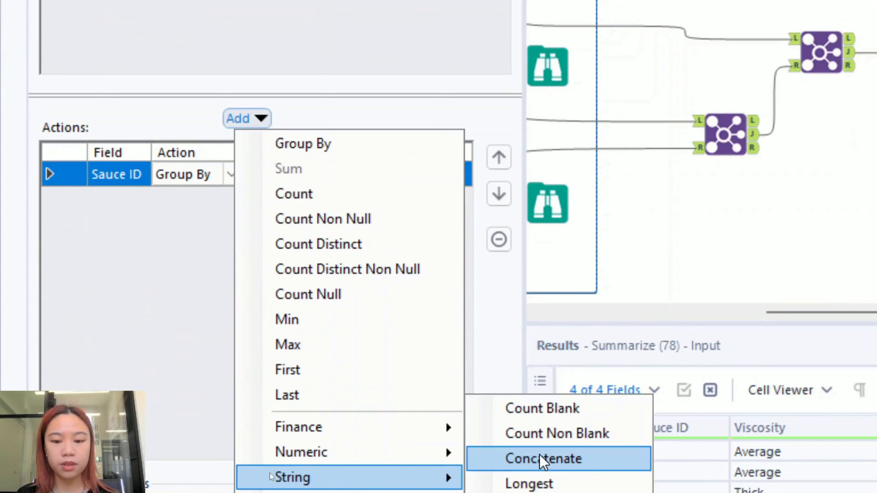
pyautogui.click(535, 459)
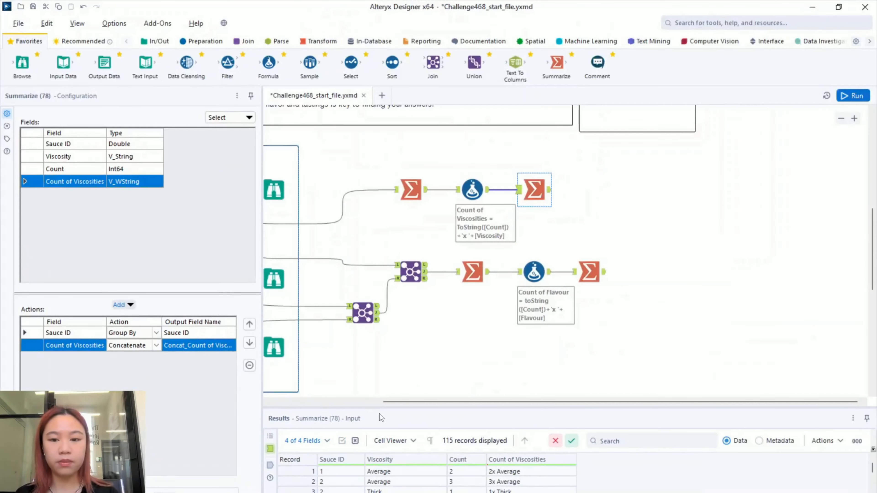
pyautogui.hotkey('ctrl', 'r')
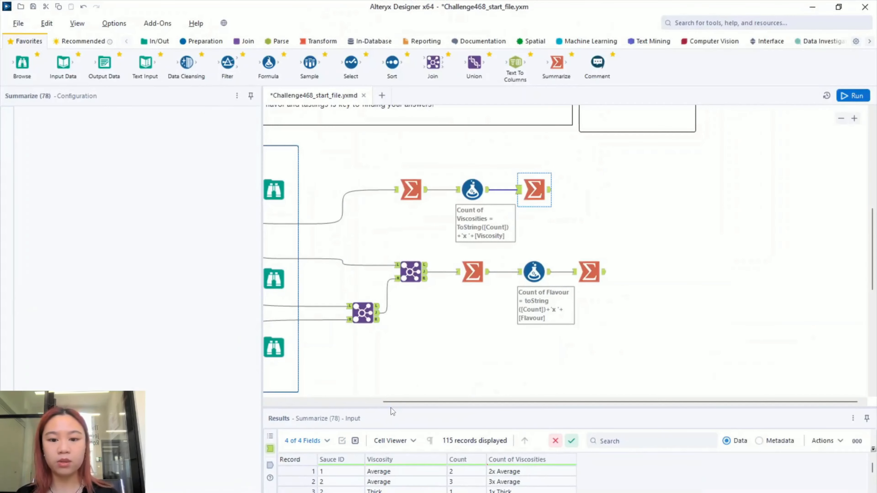
# - Inspect the new Summarize output of 67 concatenated viscosity records in a larger Results pane
pyautogui.click(550, 189)
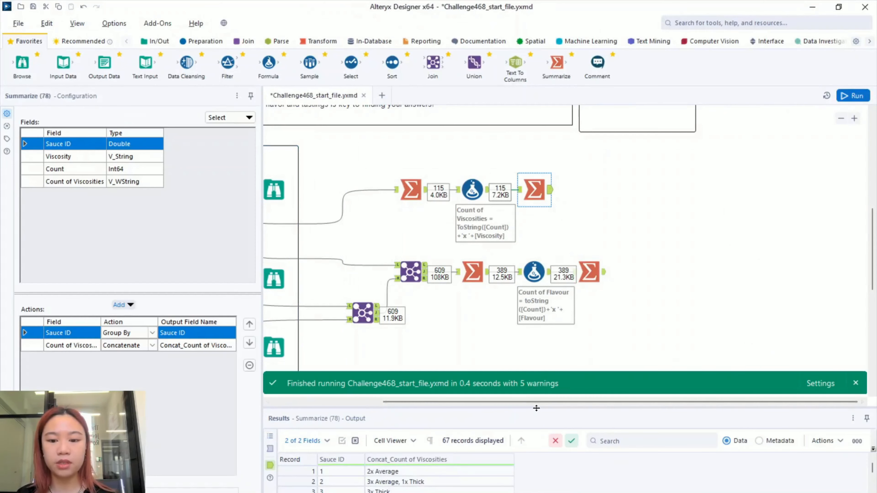
pyautogui.moveTo(537, 410); pyautogui.dragTo(545, 209)
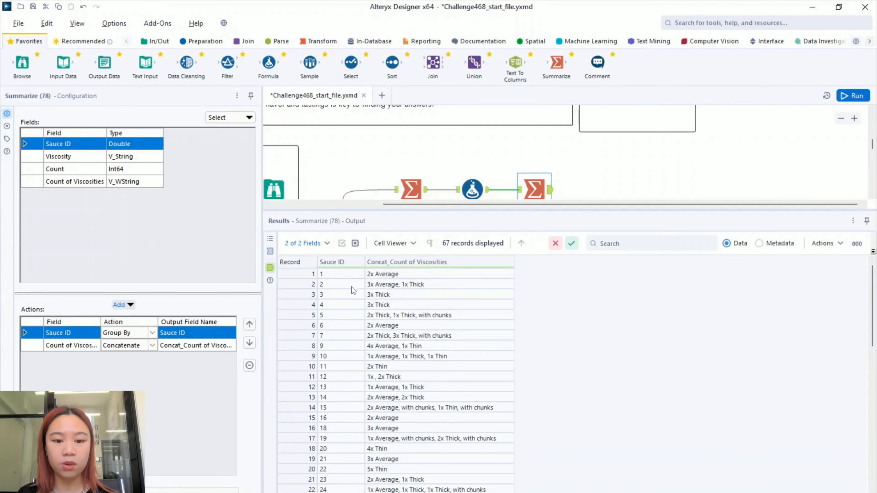
pyautogui.scroll(-15, 395, 380)
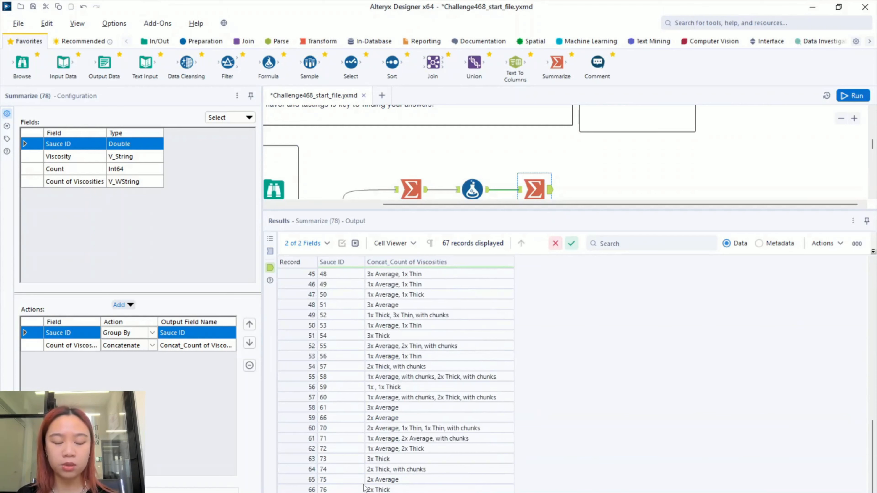
pyautogui.scroll(15, 365, 487)
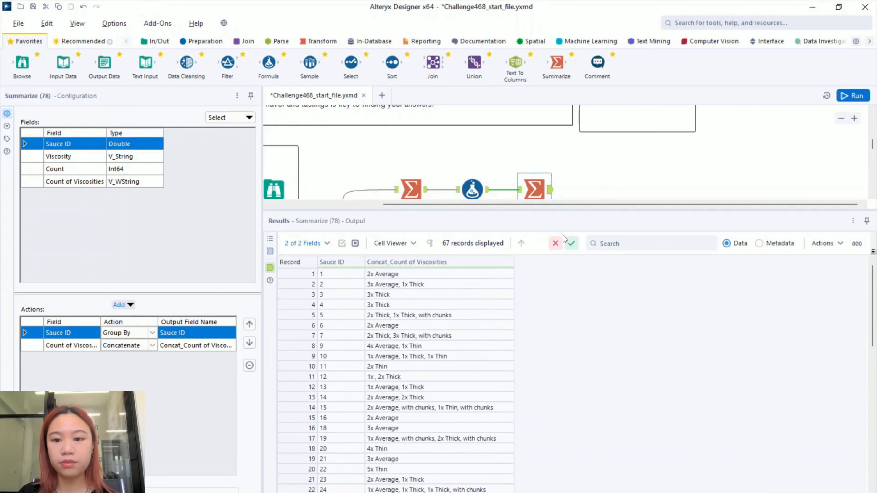
# - Shift the viscosity branch's two Summarize tools and Formula right to align with the flavour branch
pyautogui.moveTo(571, 210); pyautogui.dragTo(550, 432)
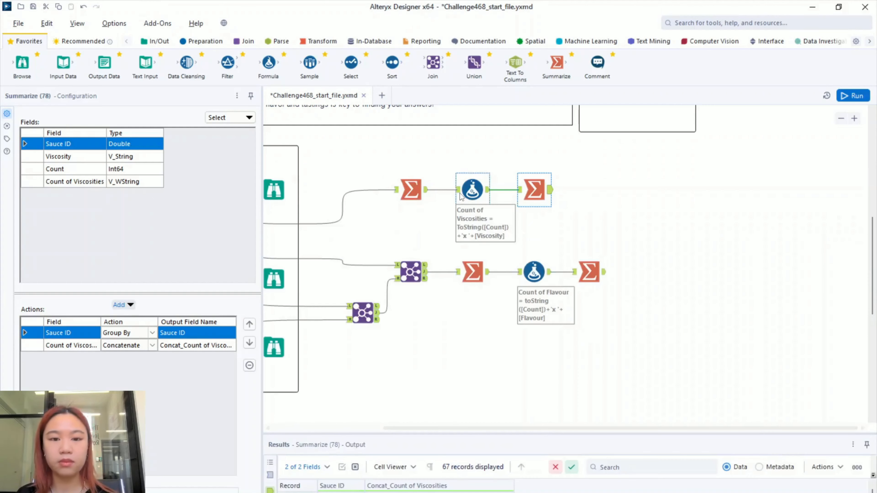
pyautogui.moveTo(528, 195); pyautogui.dragTo(576, 196)
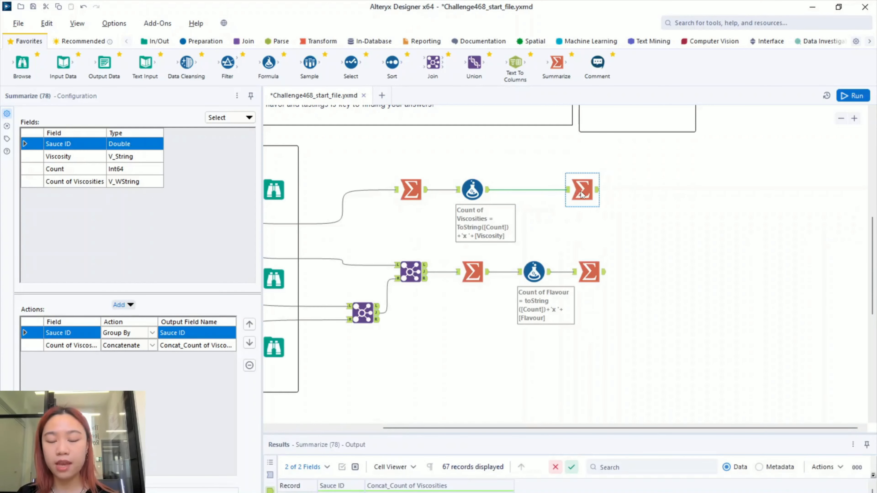
pyautogui.keyDown('ctrl'); pyautogui.click(488, 192); pyautogui.keyUp('ctrl')
pyautogui.moveTo(489, 193); pyautogui.dragTo(550, 192)
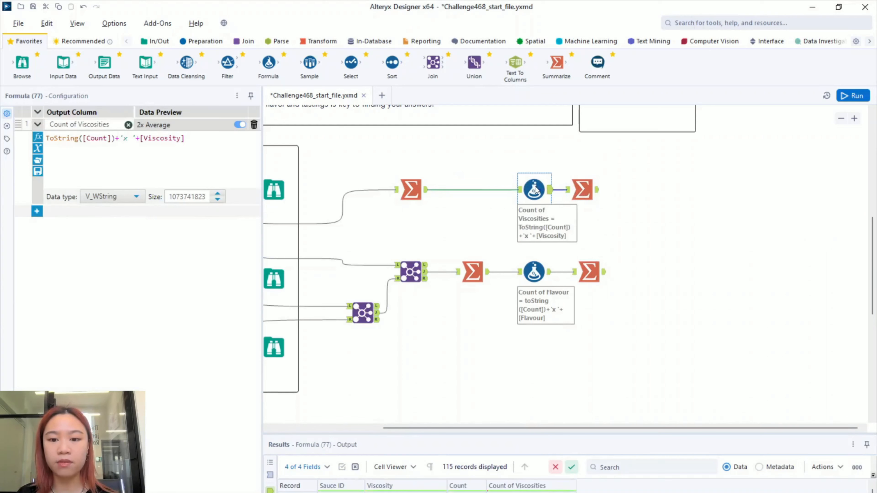
pyautogui.moveTo(410, 190); pyautogui.dragTo(472, 189)
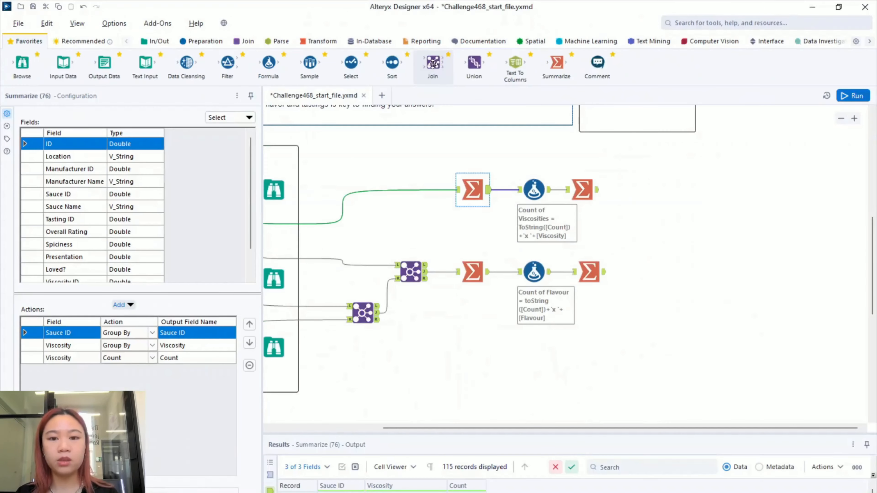
# - Place a Join tool fed by the viscosity summary and the flavour summary
pyautogui.moveTo(446, 68); pyautogui.dragTo(876, 401)
pyautogui.moveTo(661, 228); pyautogui.dragTo(659, 227)
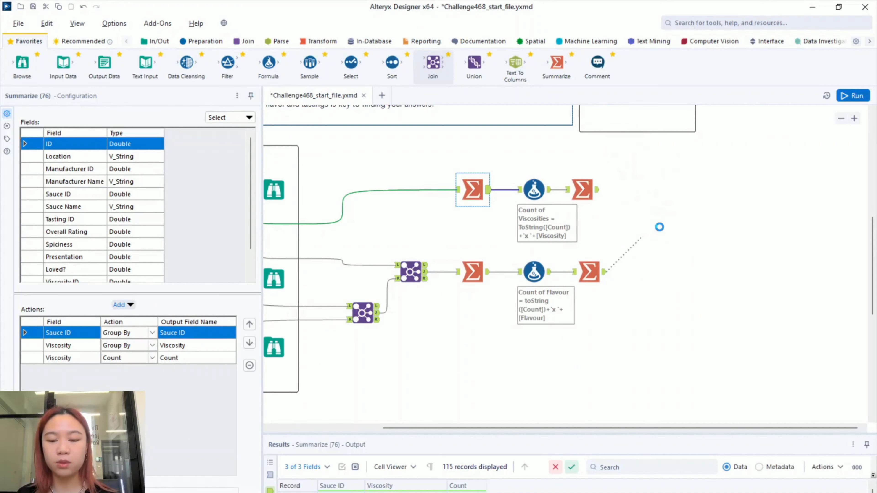
pyautogui.moveTo(604, 272); pyautogui.dragTo(644, 231)
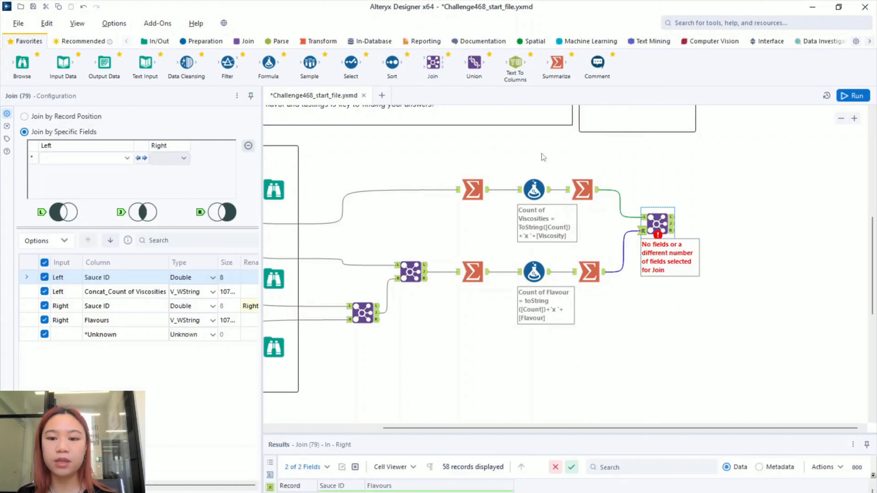
pyautogui.scroll(1, 619, 313)
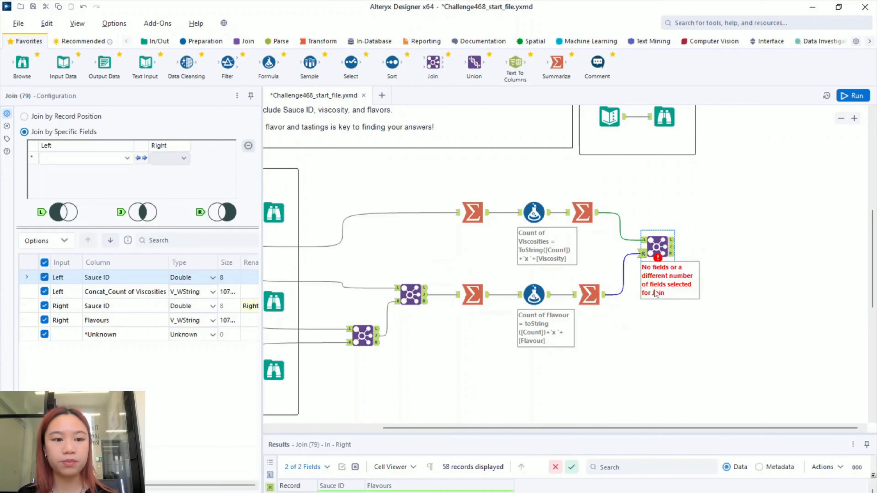
pyautogui.moveTo(667, 237); pyautogui.dragTo(653, 245)
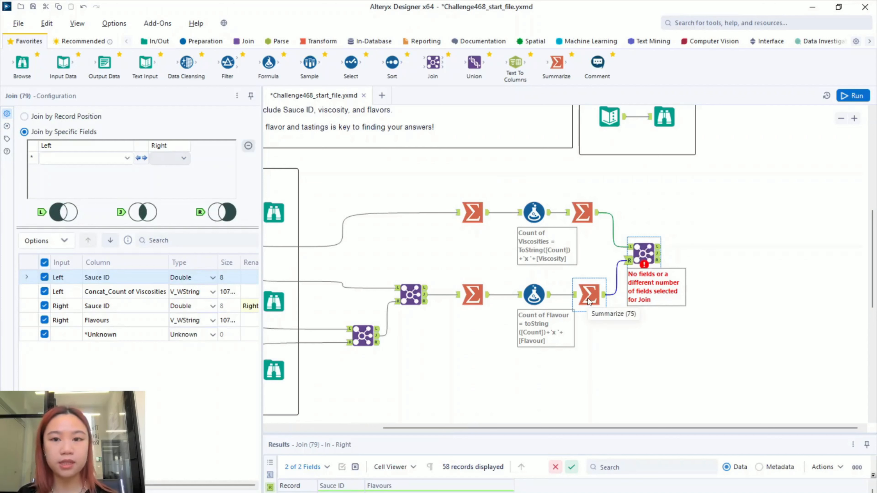
# - Join on Sauce ID, exclude Right Sauce ID, and rename the concatenated viscosity column to Viscosties
pyautogui.click(111, 160)
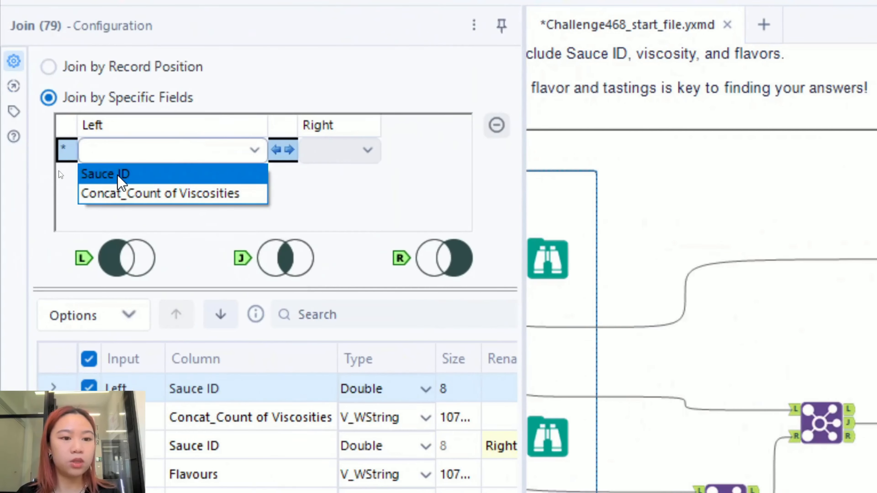
pyautogui.click(119, 177)
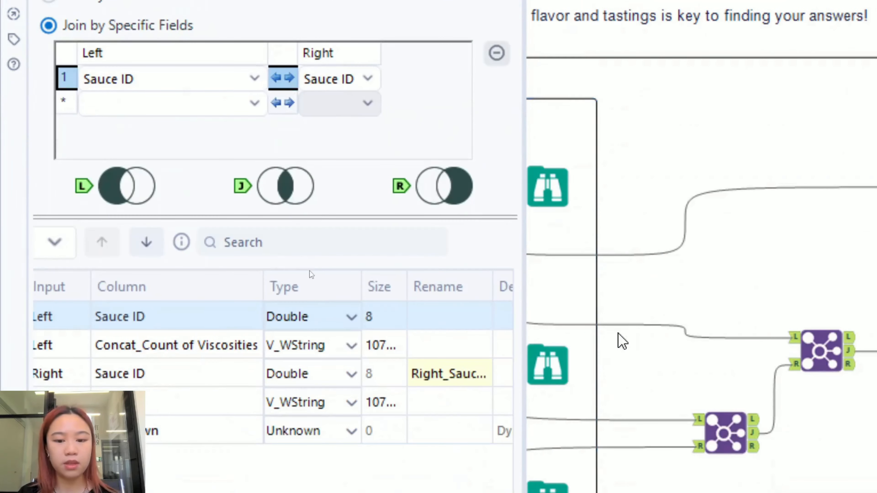
pyautogui.moveTo(524, 261); pyautogui.dragTo(821, 256)
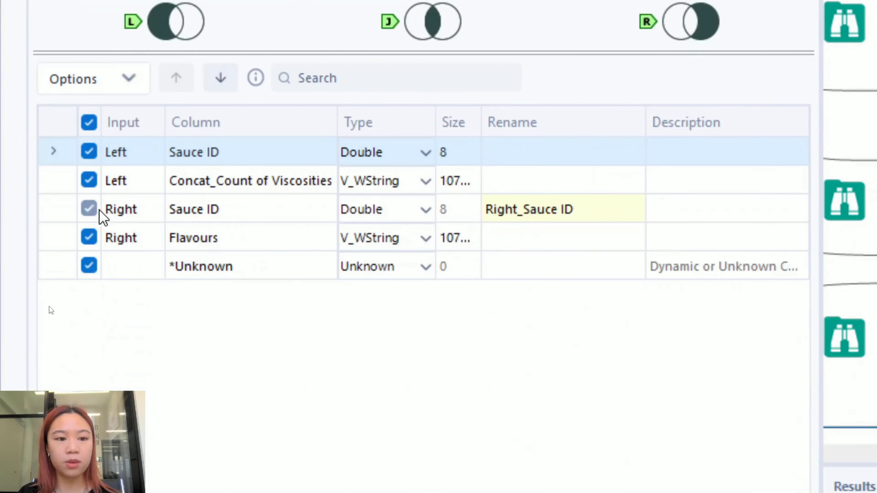
pyautogui.click(90, 209)
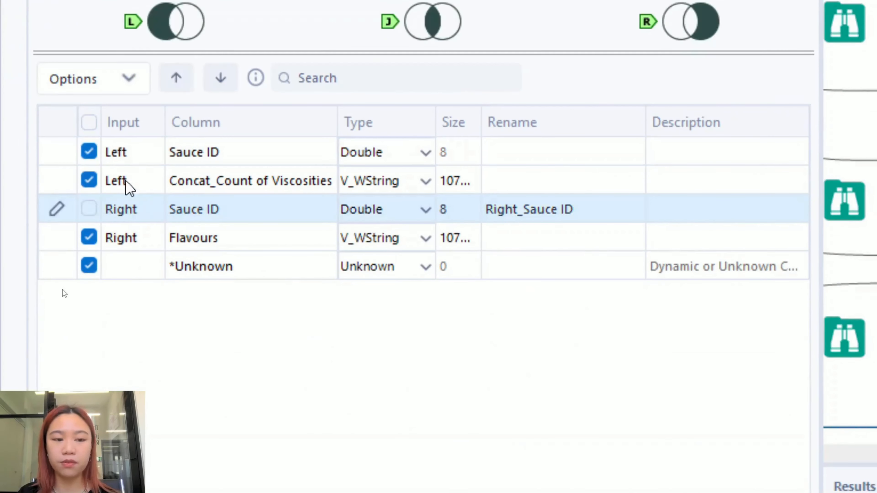
pyautogui.click(519, 176)
pyautogui.write('Viscosties')
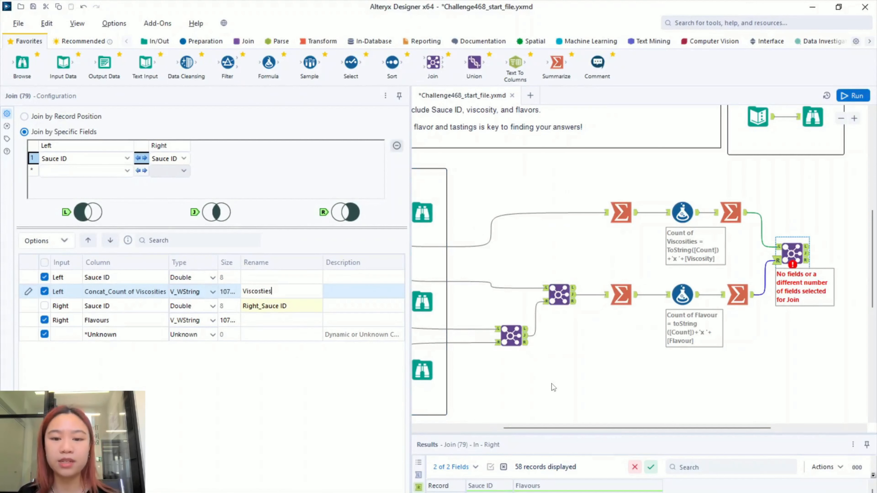
pyautogui.click(554, 374)
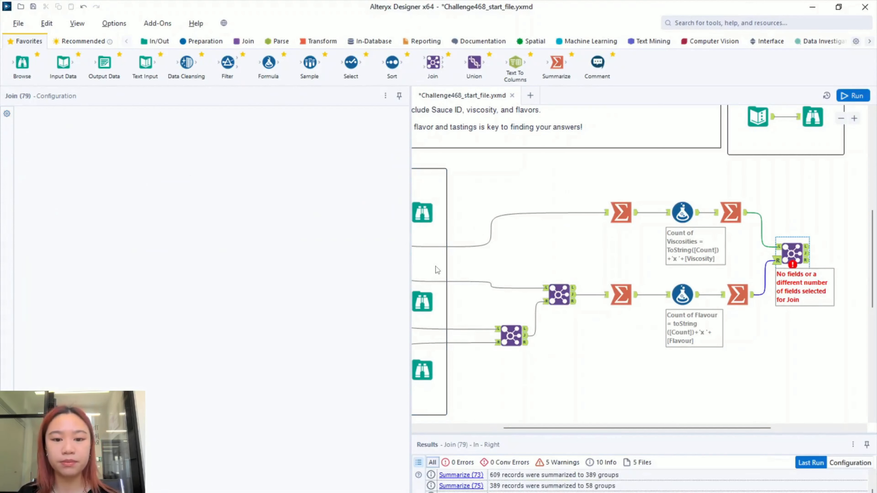
# - Run the workflow and review the Join's 58 records of Sauce ID, Viscosties and Flavours
pyautogui.moveTo(163, 262); pyautogui.dragTo(152, 262)
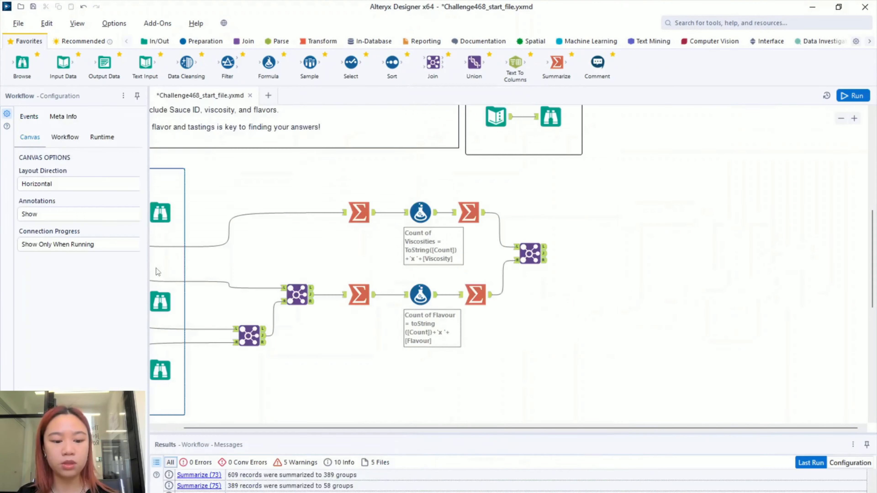
pyautogui.hotkey('ctrl', 'r')
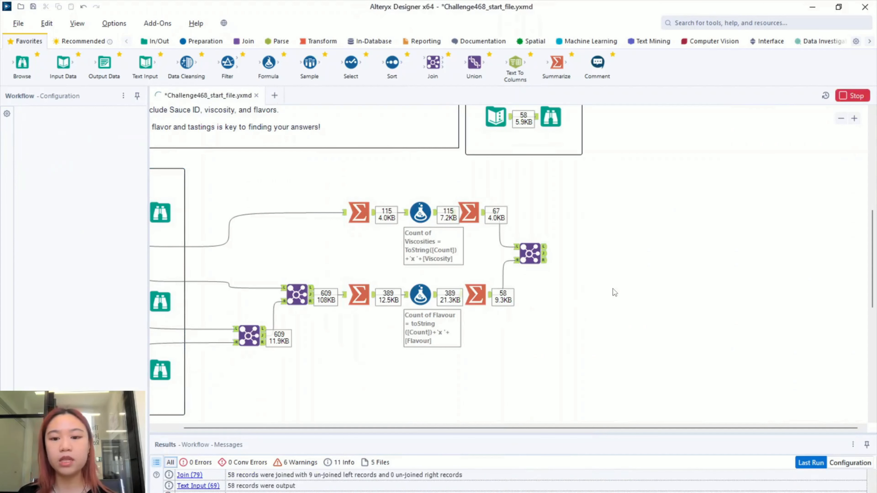
pyautogui.click(544, 255)
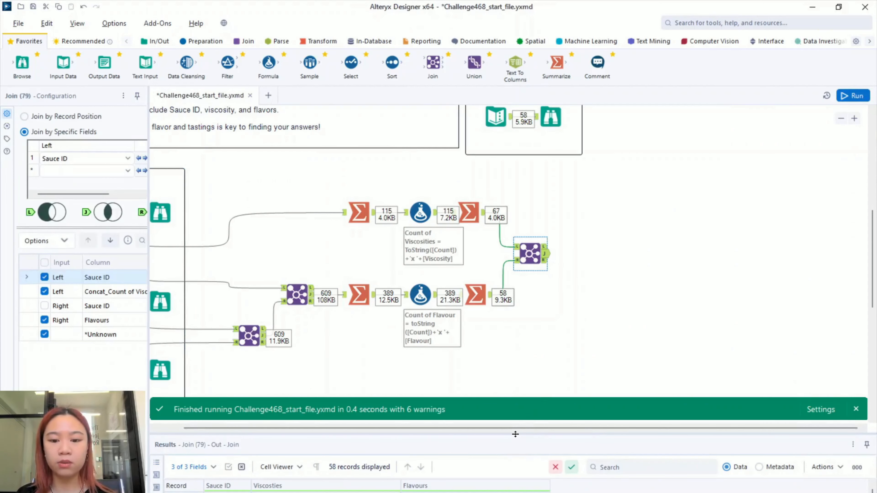
pyautogui.moveTo(518, 433); pyautogui.dragTo(525, 169)
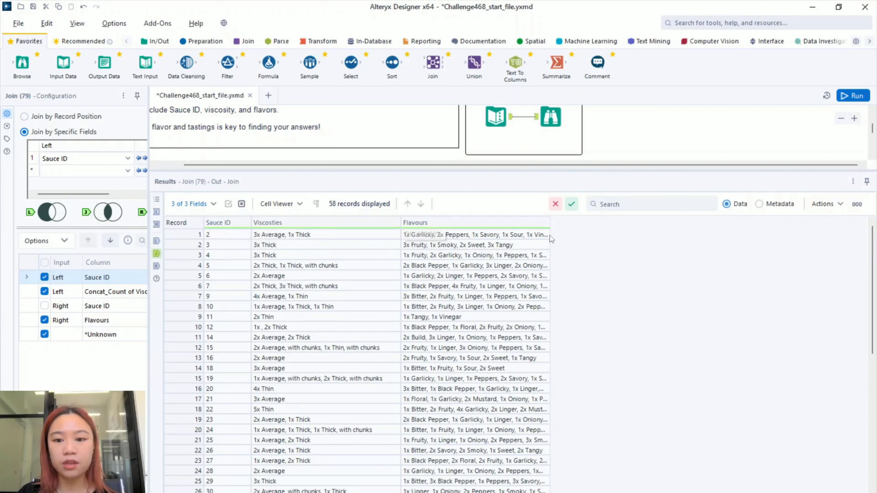
pyautogui.moveTo(549, 223); pyautogui.dragTo(808, 224)
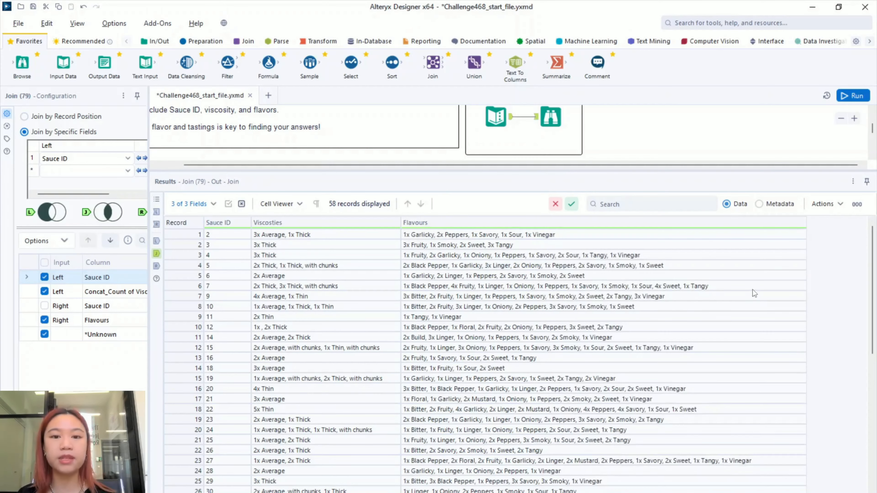
pyautogui.scroll(-10, 728, 320)
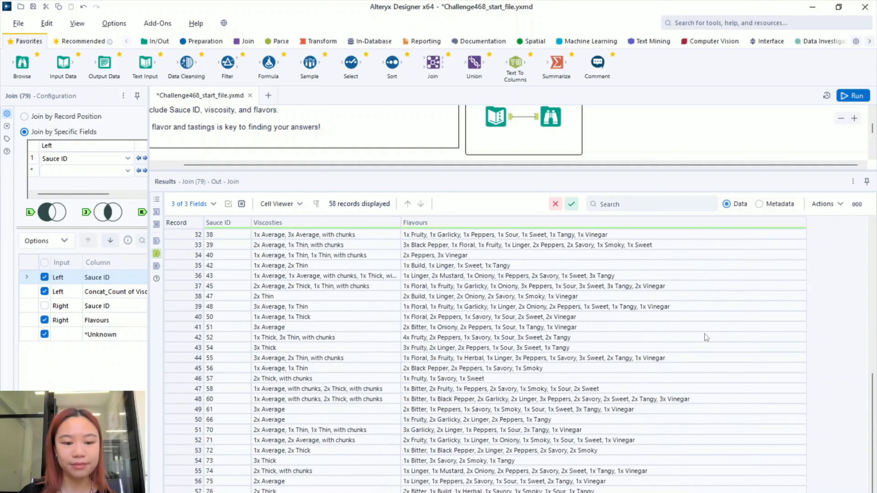
pyautogui.scroll(10, 704, 335)
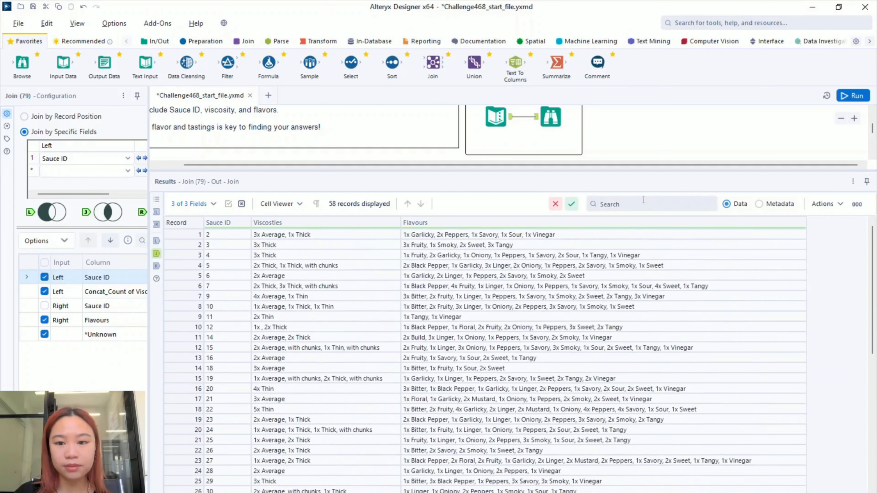
# - Shrink the Results pane to show the whole workflow on the canvas again
pyautogui.click(661, 171)
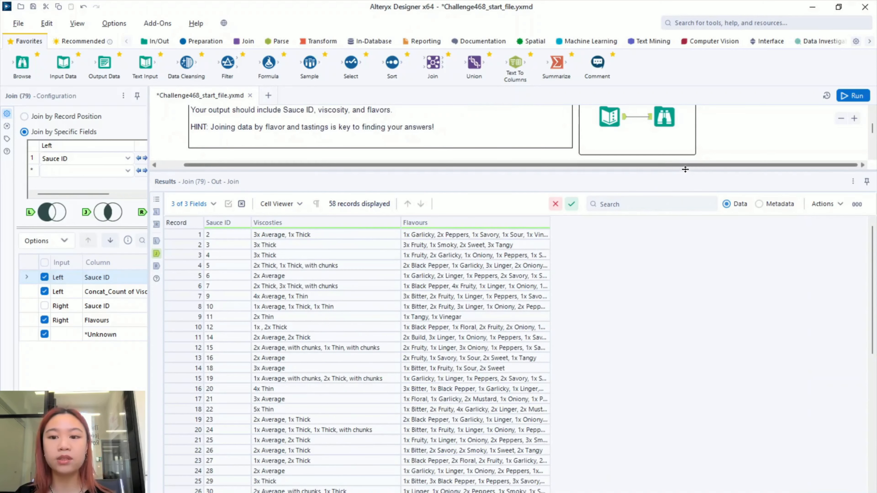
pyautogui.moveTo(685, 169); pyautogui.dragTo(684, 368)
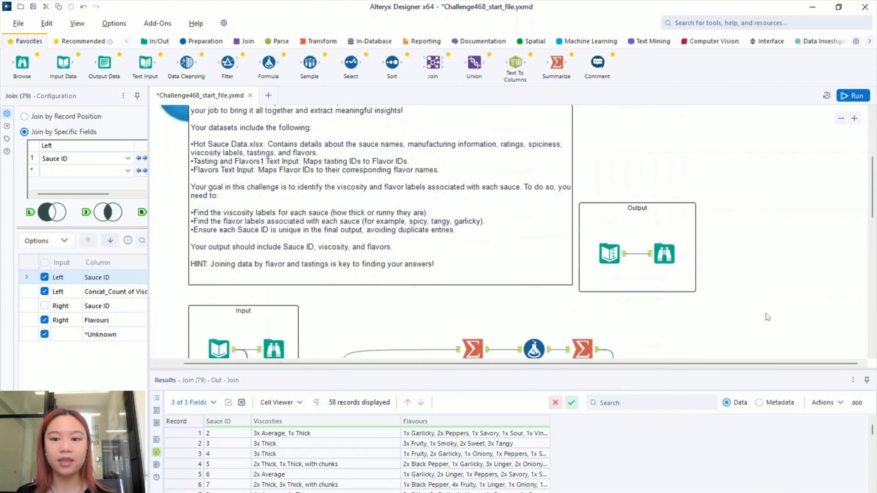
pyautogui.scroll(1, 750, 228)
pyautogui.scroll(-3, 750, 231)
pyautogui.scroll(3, 750, 232)
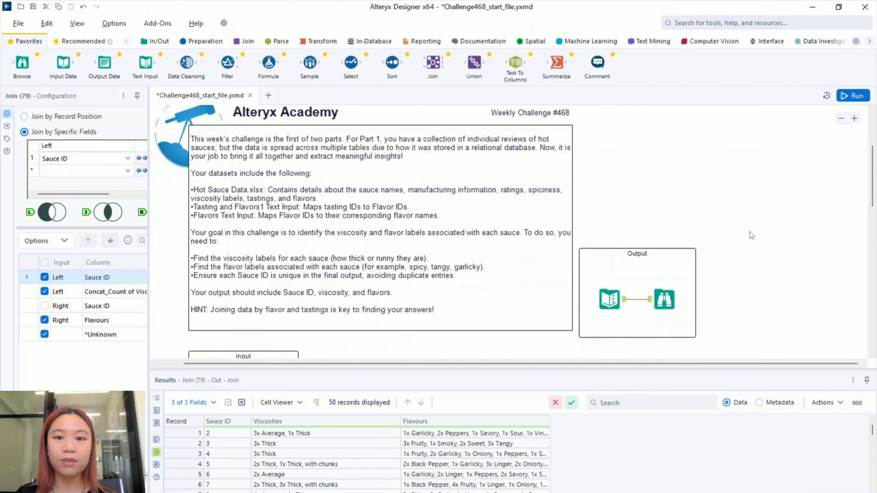
pyautogui.scroll(1, 750, 232)
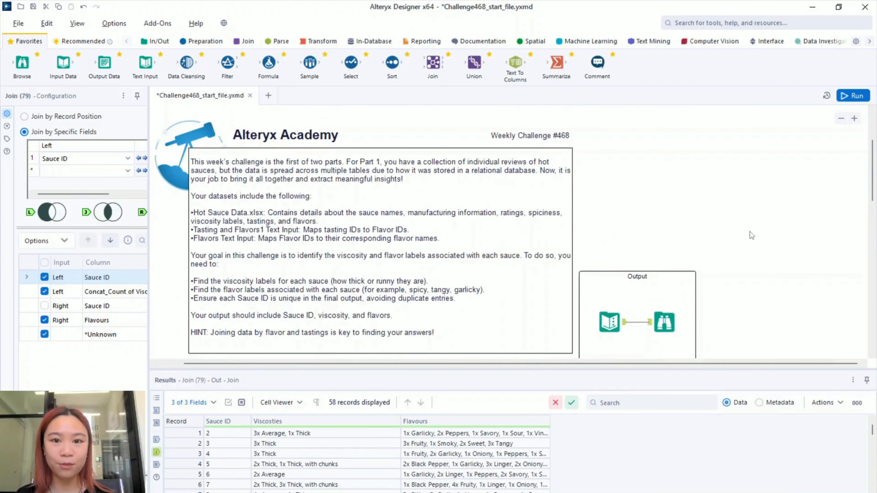
pyautogui.scroll(-4, 749, 232)
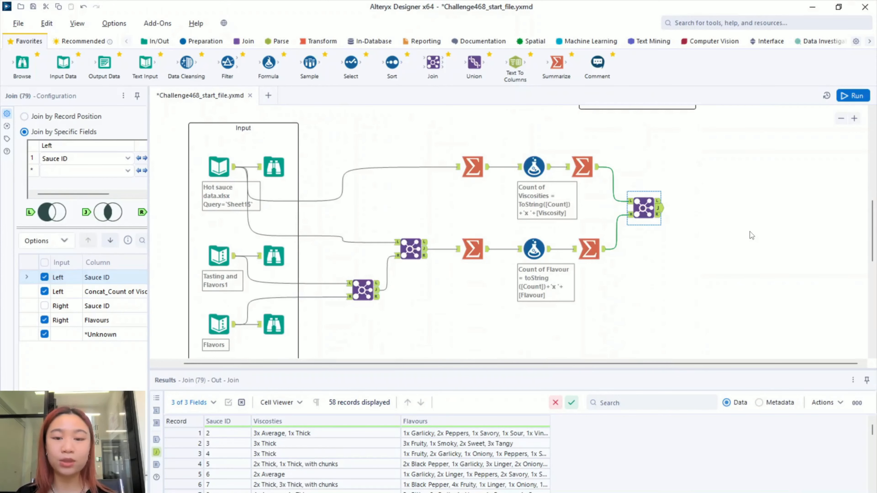